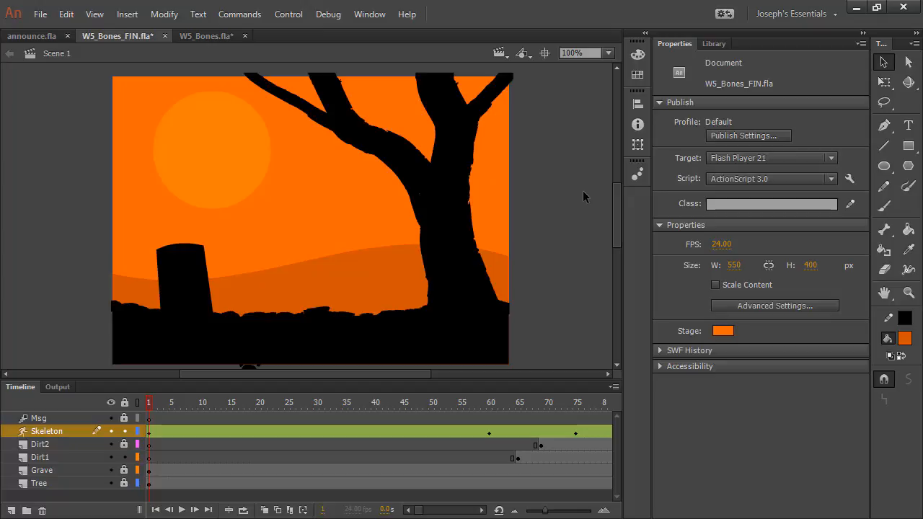
- Test the graveyard movie in a preview window and close the preview
key("ctrl+Return")
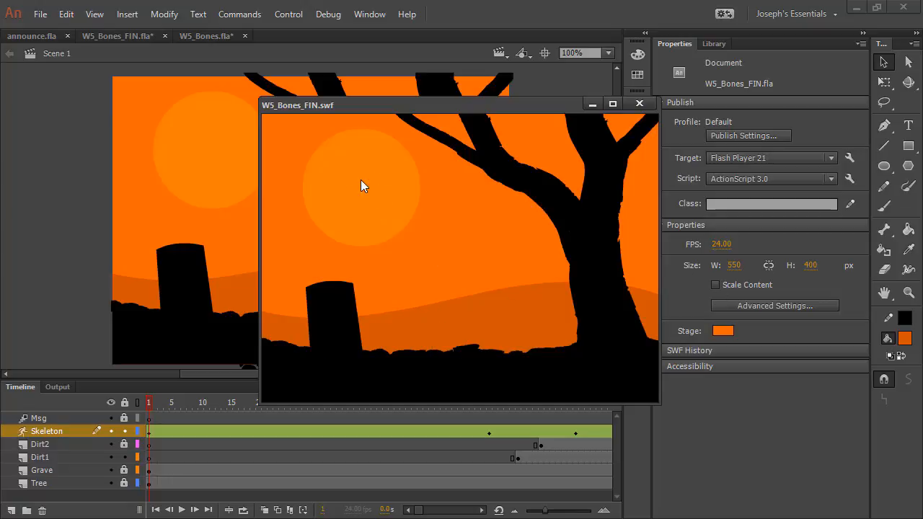
left_click(639, 103)
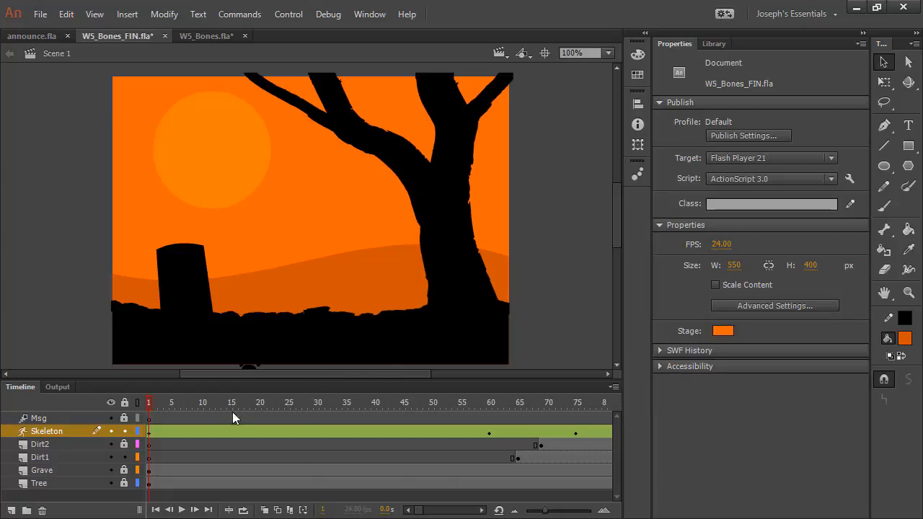
- Unlock the Tree layer, lock the Dirt1 and Skeleton layers, and select the Tree layer's artwork at frame 1
left_click(124, 483)
left_click(124, 457)
left_click(125, 418)
left_click(124, 431)
left_click(124, 418)
left_click(149, 484)
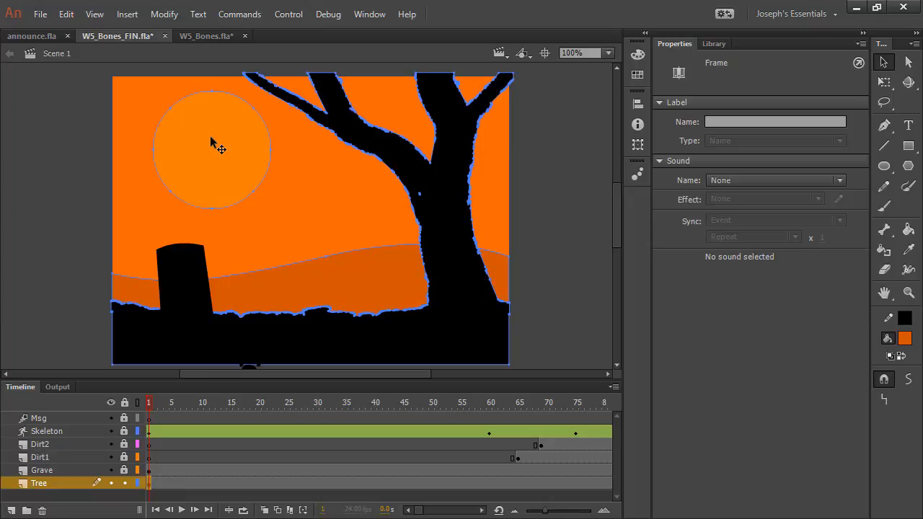
- Examine the sun, hill and tree drawing objects on the Tree layer one at a time
left_click(233, 255)
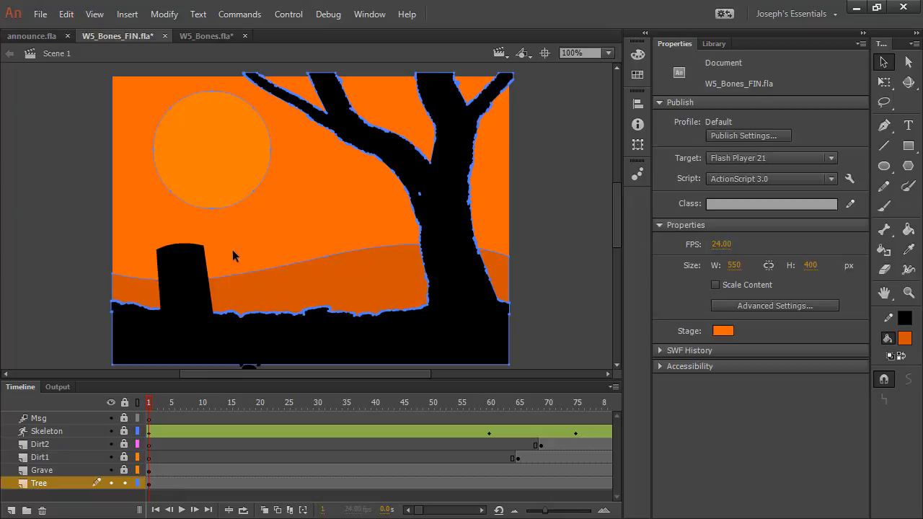
left_click(211, 156)
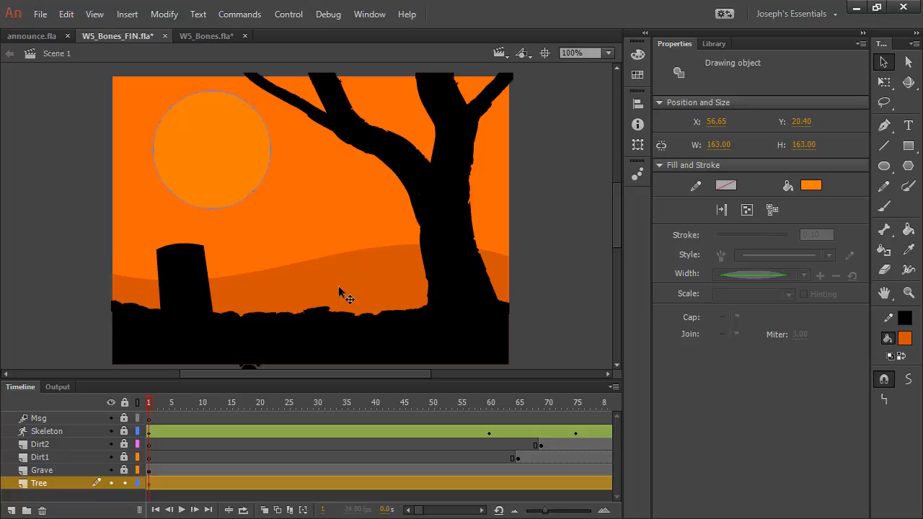
left_click(311, 213)
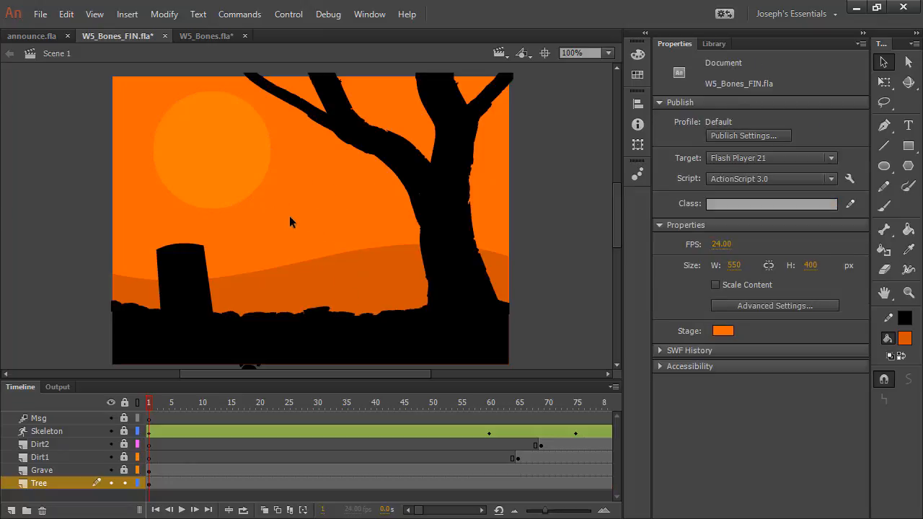
left_click(378, 281)
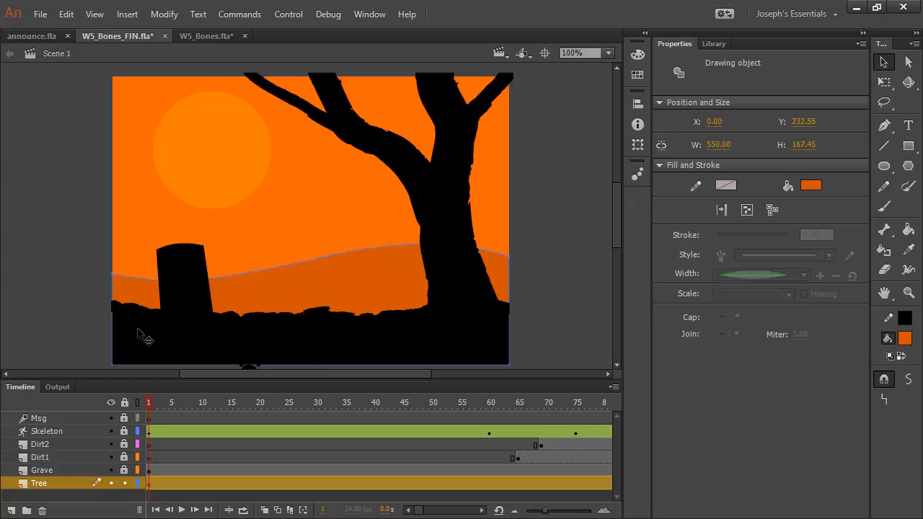
left_click(282, 343)
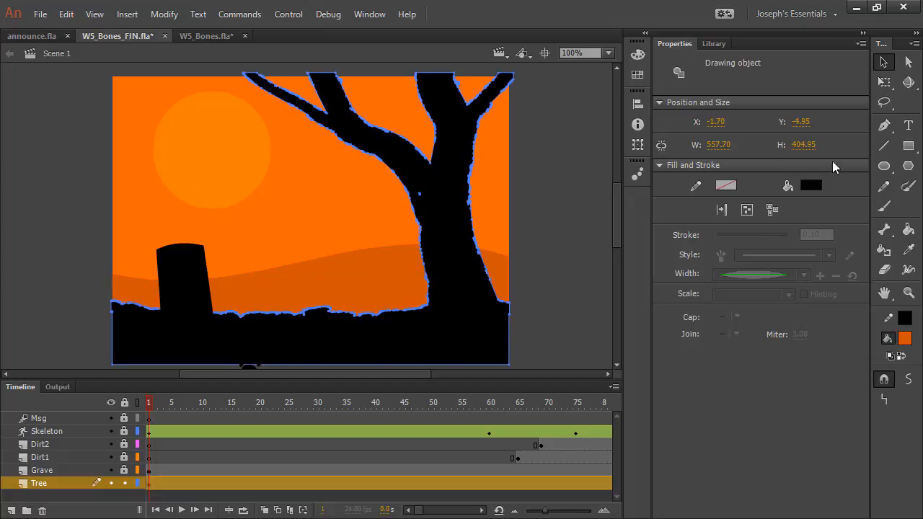
- Set up the Paint Brush tool with the Chalk - Blunt stroke style and a stroke size of 31.70
left_click(908, 186)
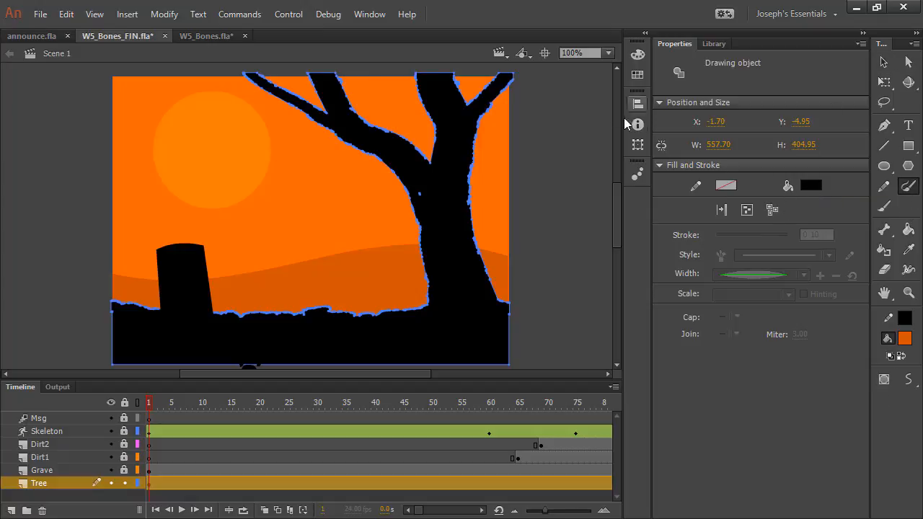
key("v")
left_click(529, 285)
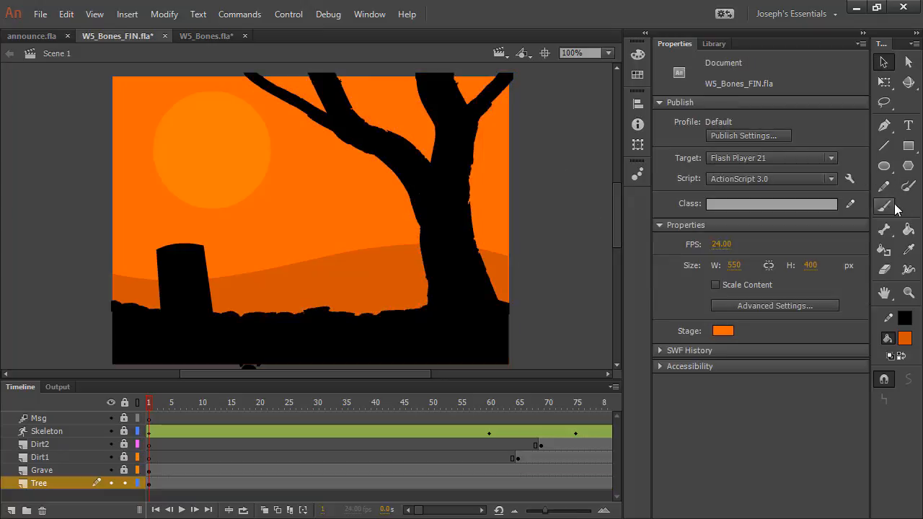
left_click(908, 186)
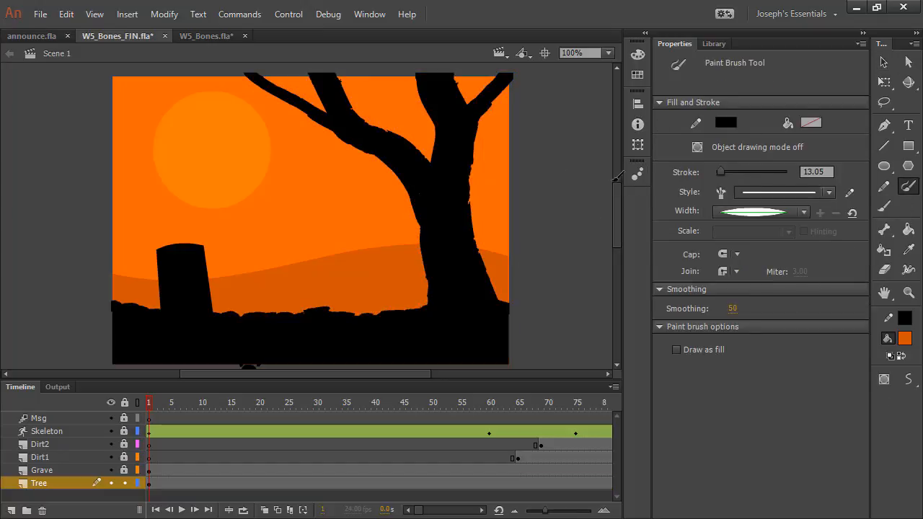
left_click(822, 193)
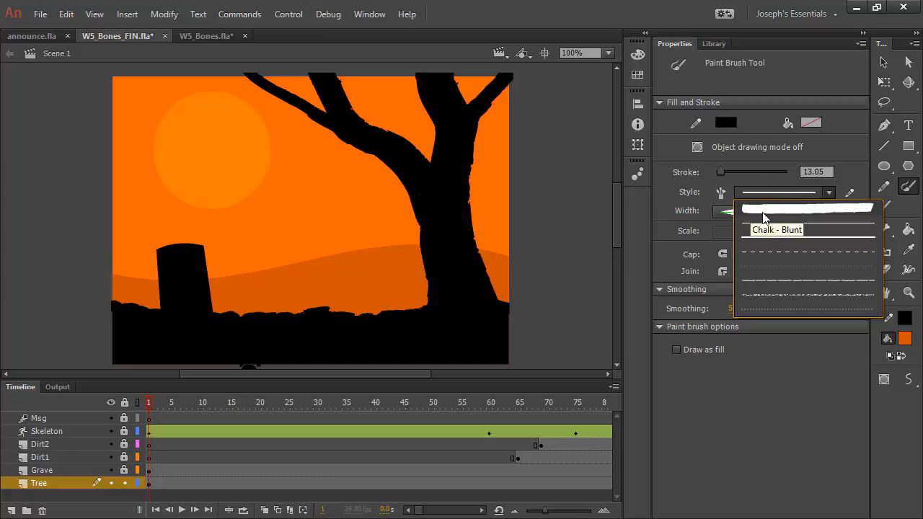
left_click(814, 211)
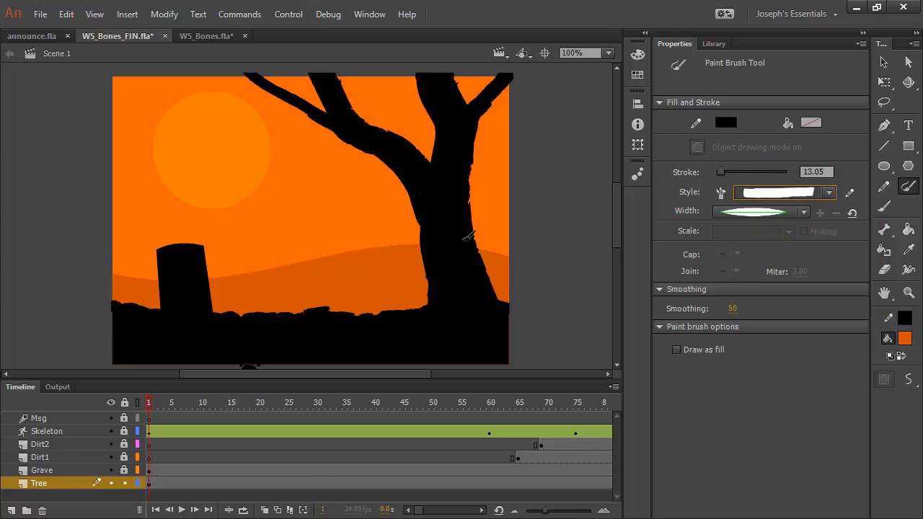
mouse_move(727, 172)
left_mouse_down()
mouse_move(750, 173)
mouse_move(727, 177)
left_mouse_up()
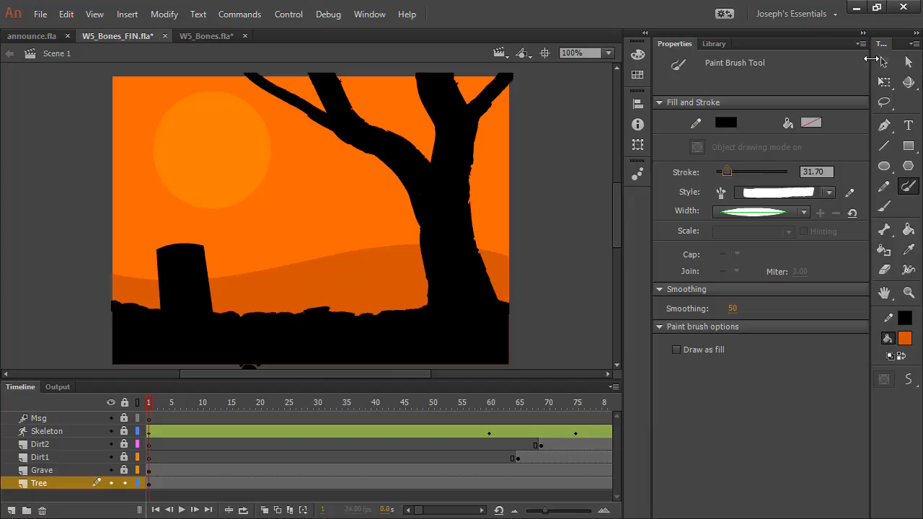
- Switch to the Selection tool, unlock all layers and select the gravestone on the stage
left_click(884, 62)
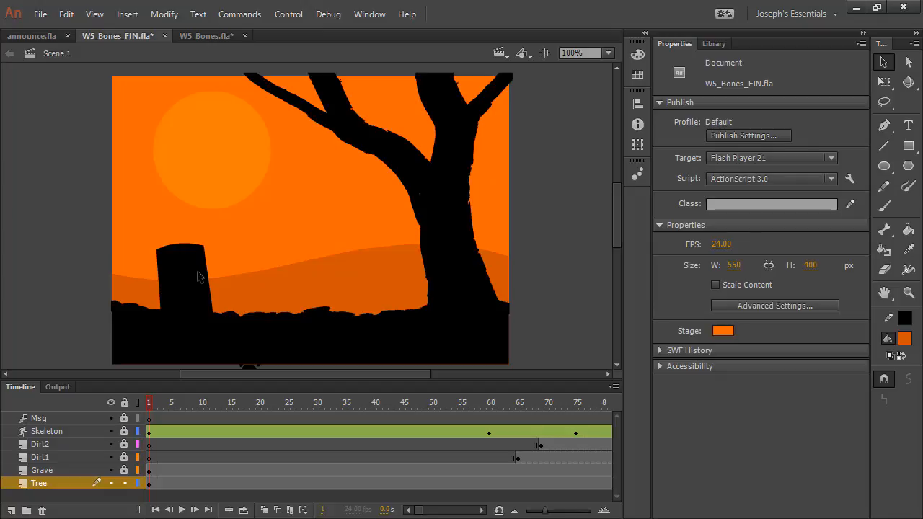
left_click(124, 401)
left_click(124, 403)
left_click(199, 315)
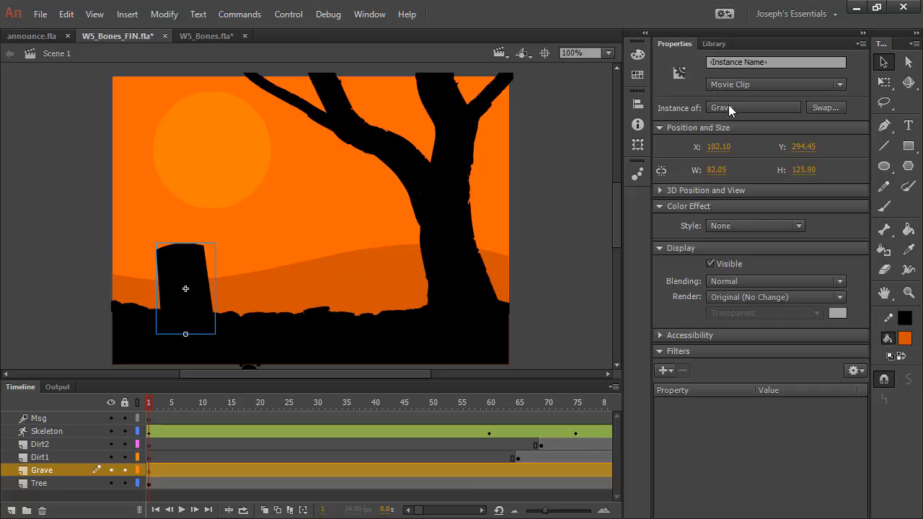
- Play the Dirt symbol's animation in the library preview
left_click(716, 44)
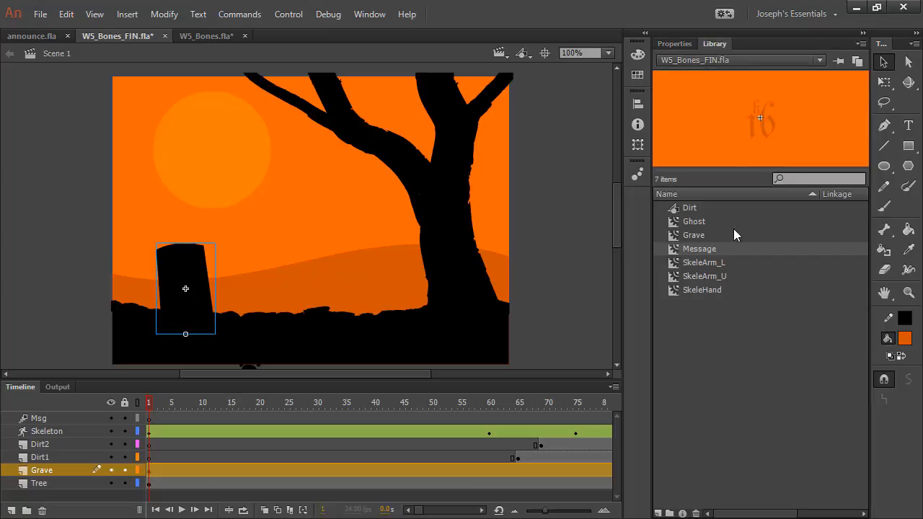
left_click(706, 207)
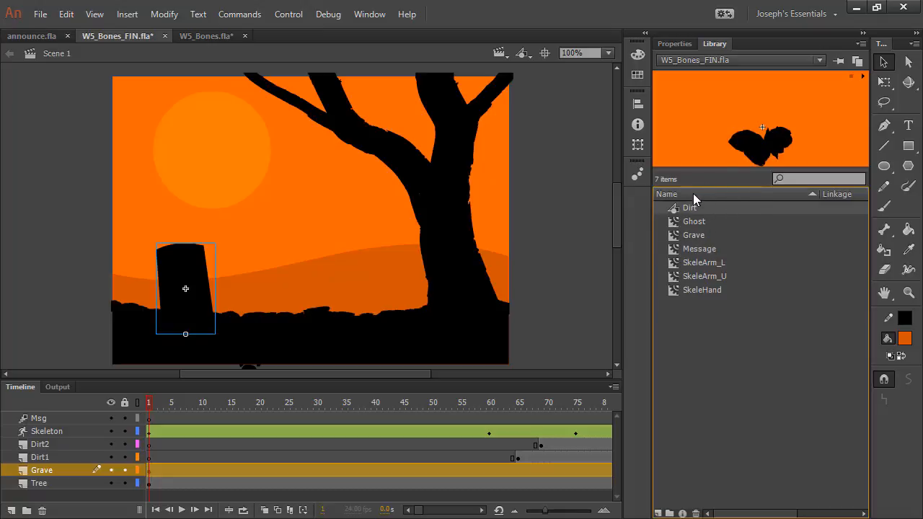
left_click(863, 77)
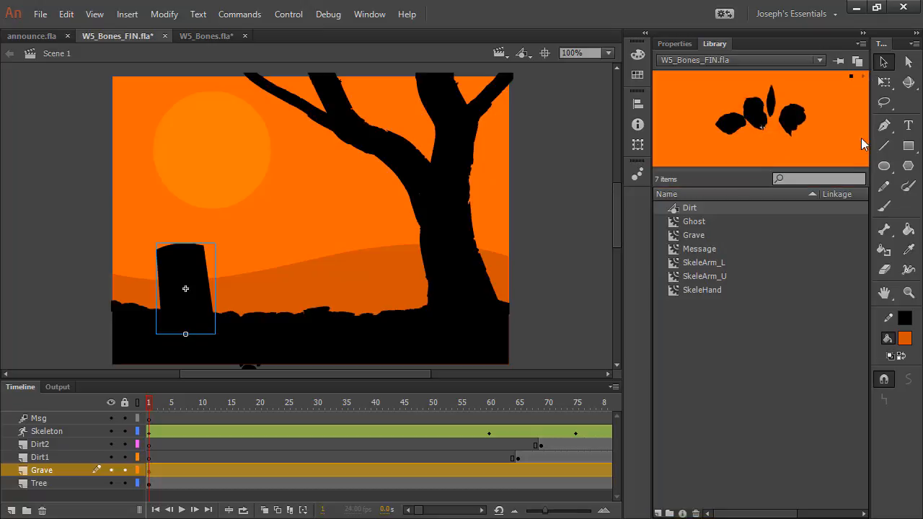
left_click(862, 77)
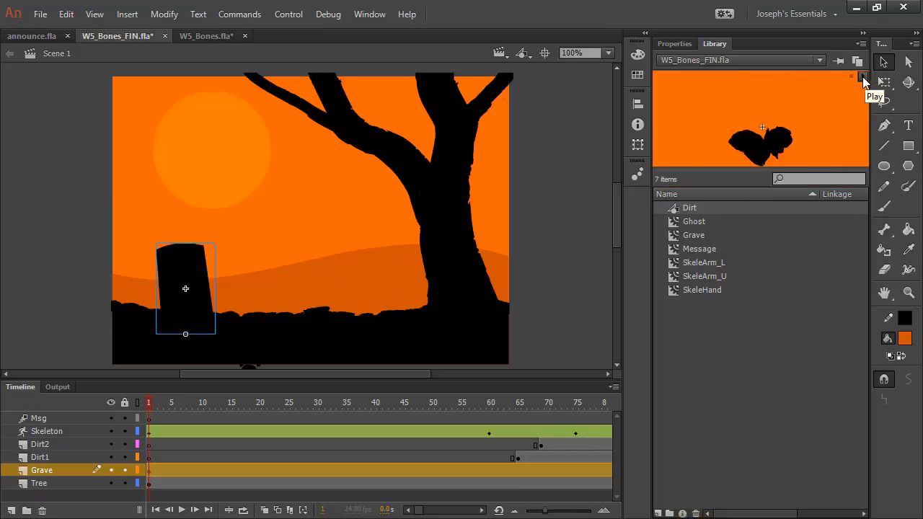
left_click(864, 77)
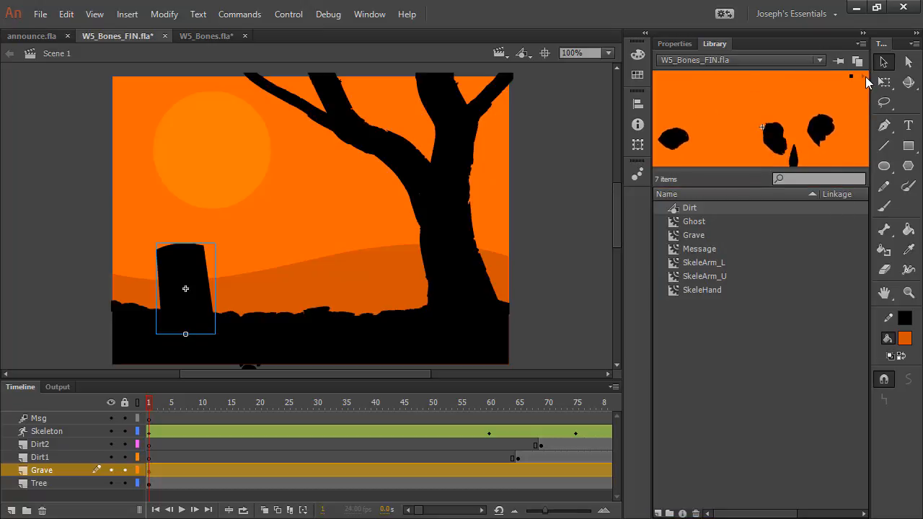
- Scrub the main timeline forward to frame 130 to review the skeleton arm, gravestone and dirt animation
left_click_drag(334, 405, 575, 401)
mouse_move(420, 510)
left_mouse_down()
mouse_move(438, 512)
mouse_move(430, 510)
left_mouse_up()
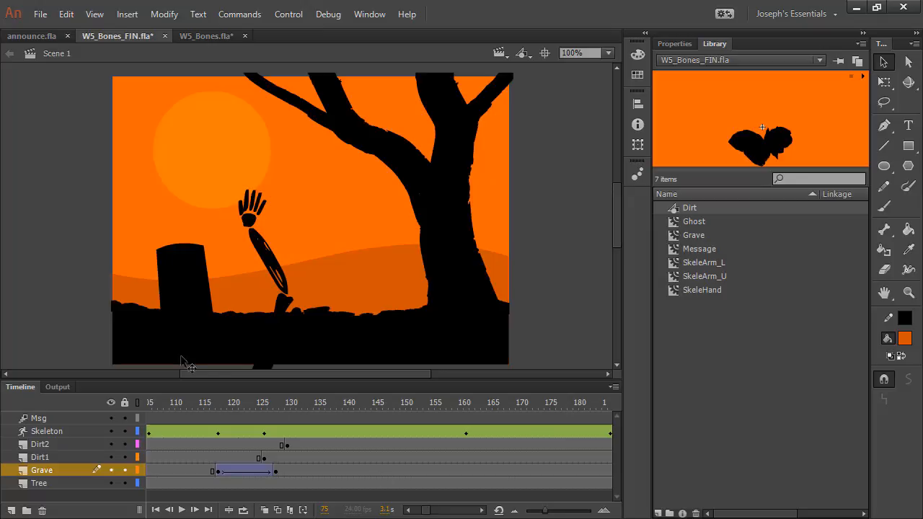
left_click_drag(215, 403, 288, 405)
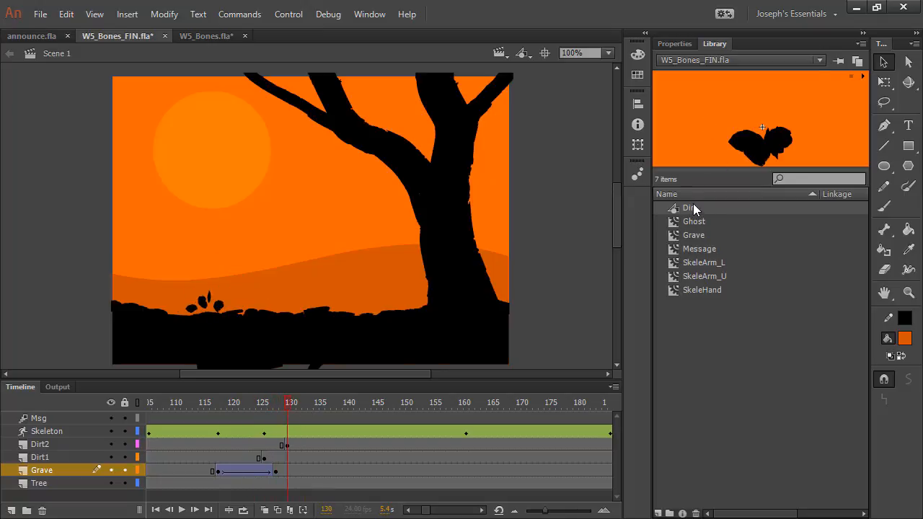
- Open the Dirt symbol for editing, play through its timeline and return to Scene 1
double_click(676, 209)
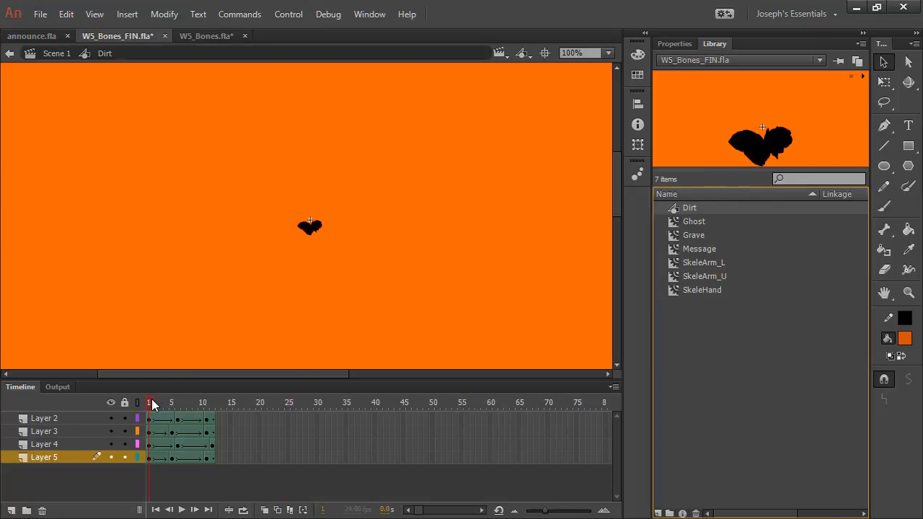
mouse_move(152, 405)
left_mouse_down()
mouse_move(221, 403)
mouse_move(139, 399)
mouse_move(221, 392)
mouse_move(144, 391)
mouse_move(223, 393)
mouse_move(150, 393)
left_mouse_up()
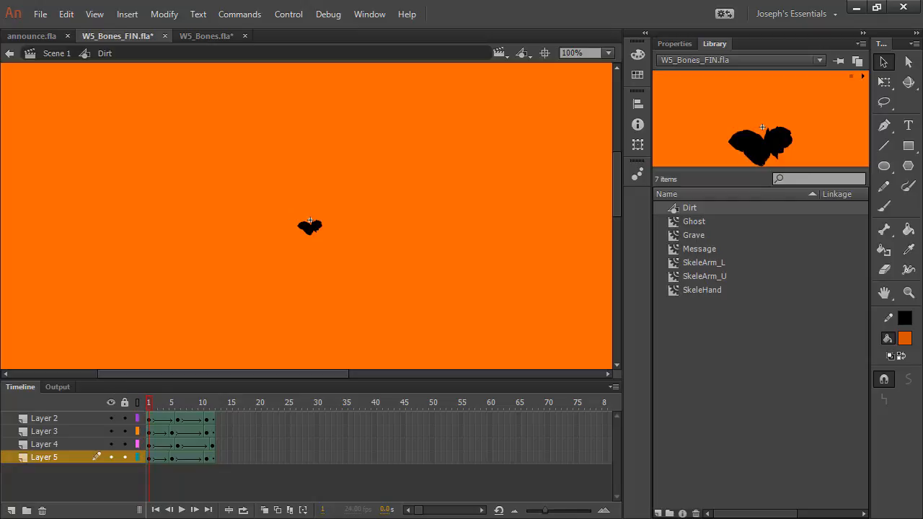
left_click(181, 510)
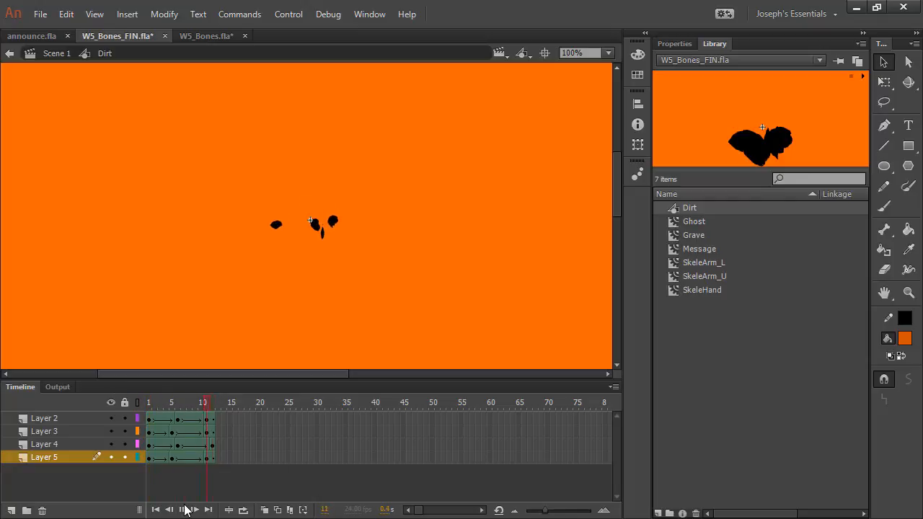
left_click(181, 510)
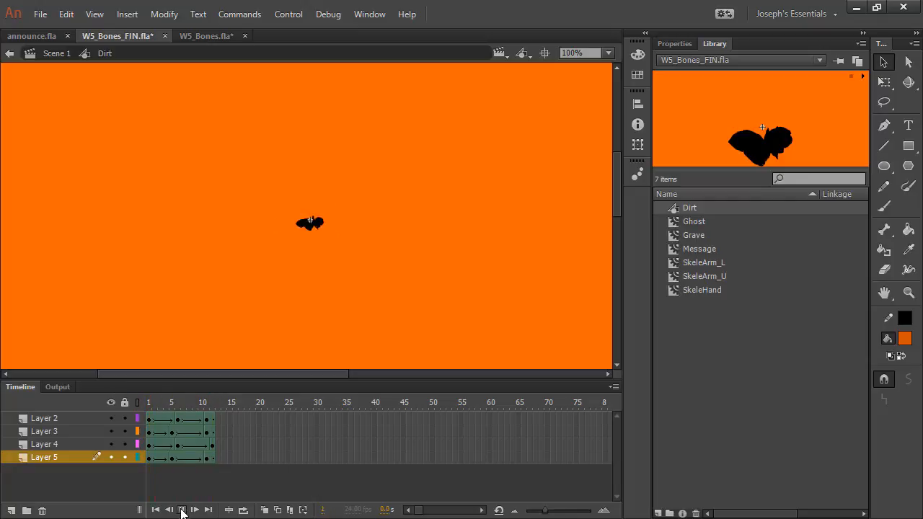
left_click(57, 54)
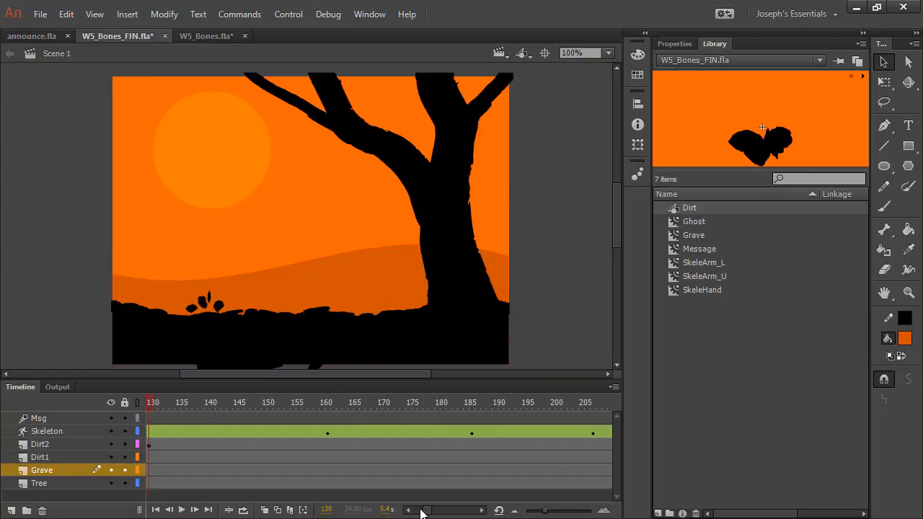
- Inspect the looping options of the Dirt graphic instance at frame 126 on the Dirt1 layer
mouse_move(424, 511)
left_mouse_down()
mouse_move(435, 513)
mouse_move(414, 510)
left_mouse_up()
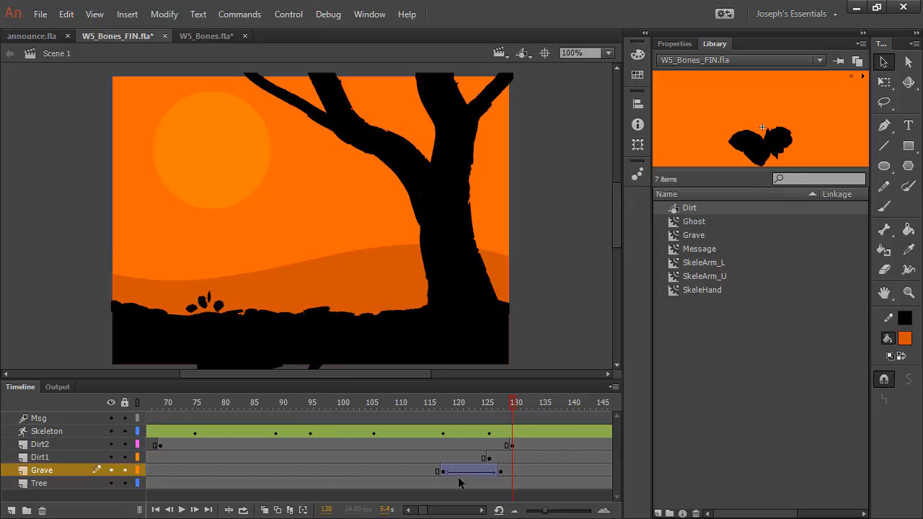
left_click(488, 458)
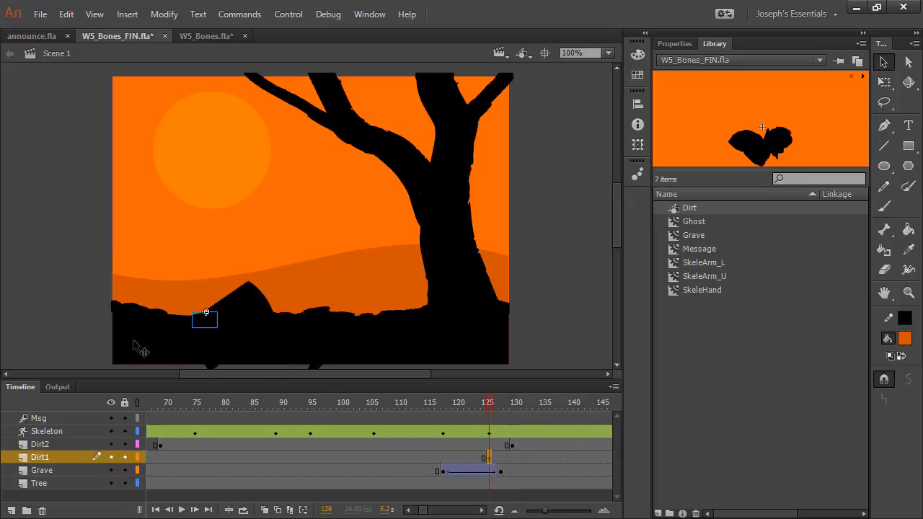
left_click(675, 44)
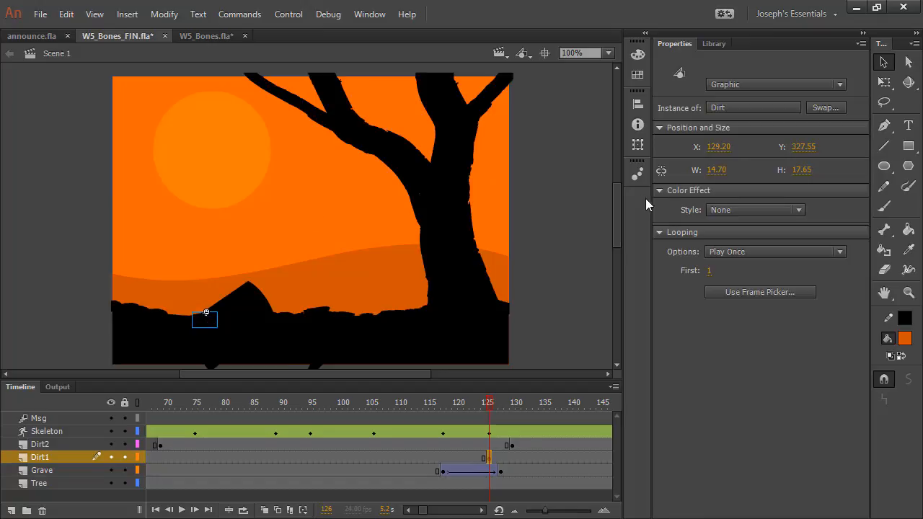
left_click(751, 253)
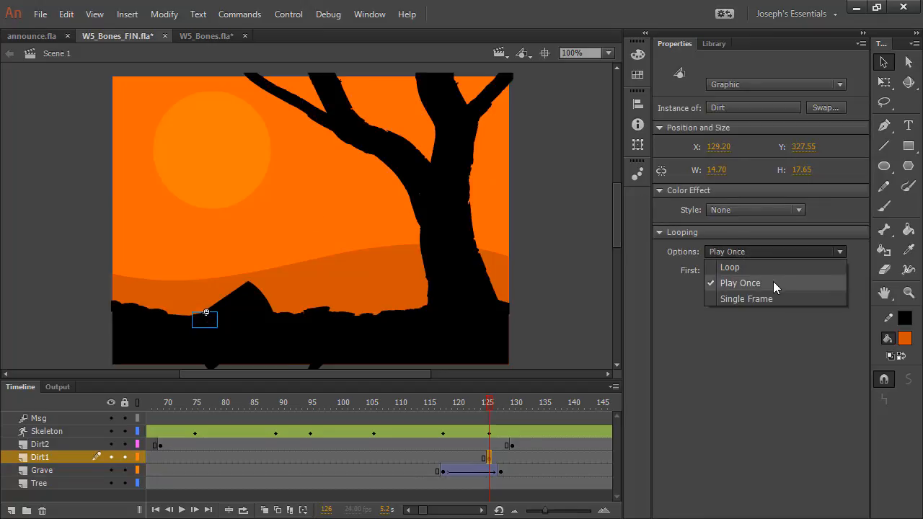
left_click(491, 404)
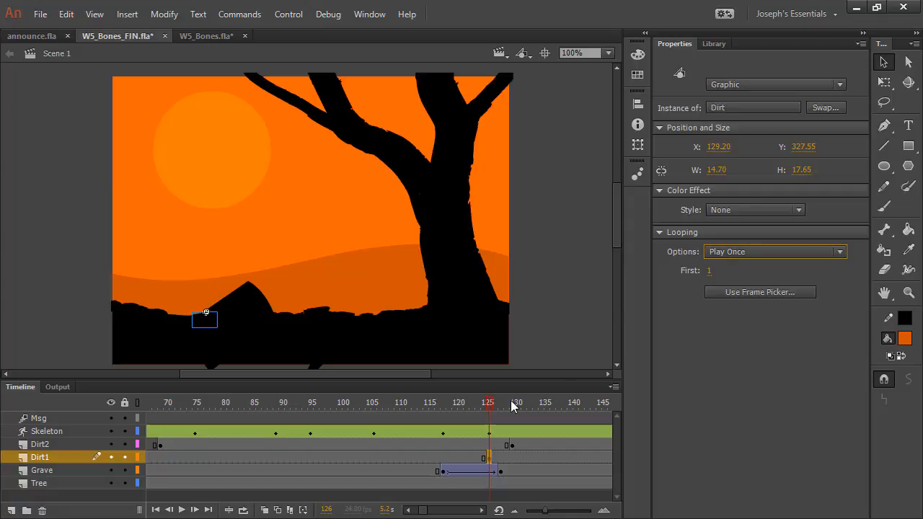
- Scrub the dirt animation to frame 135 and return the playhead to frame 1
left_click_drag(490, 405, 542, 406)
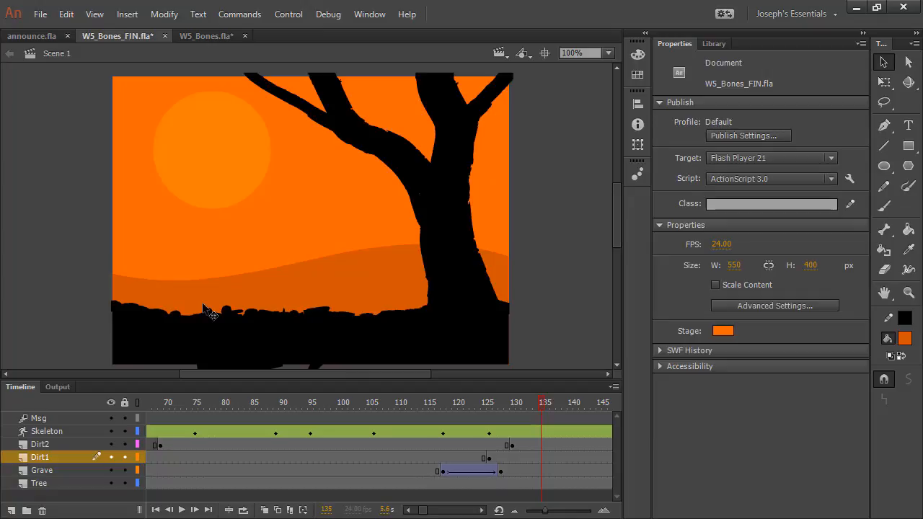
left_click_drag(542, 408, 79, 407)
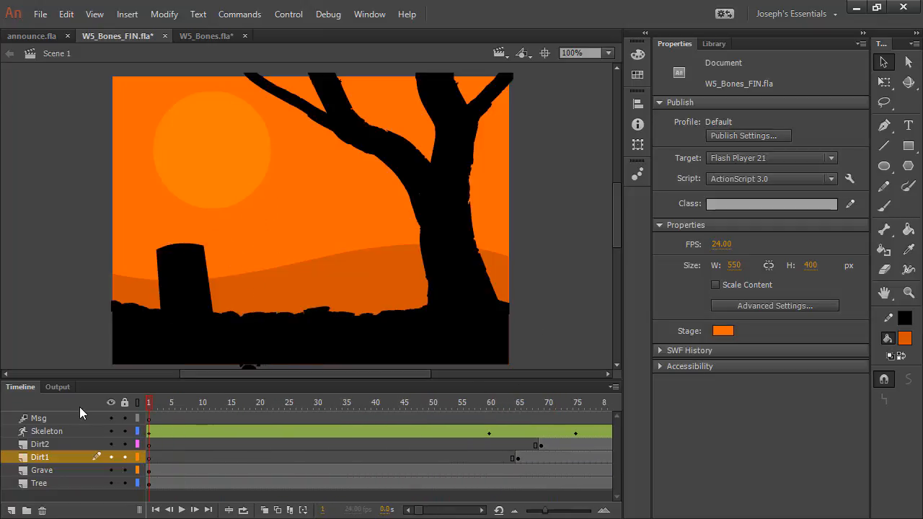
- Lock the Dirt2, Dirt1, Grave and Tree layers
left_click(56, 483)
left_click(124, 483)
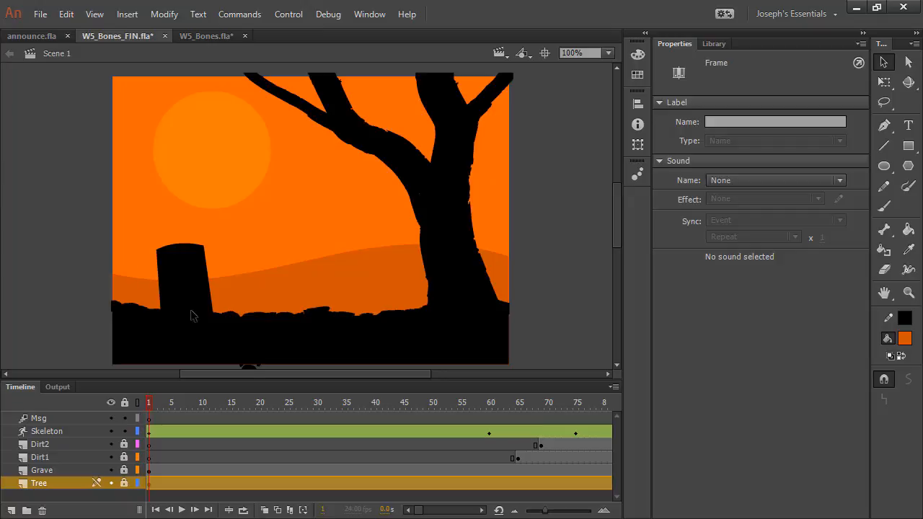
- Scrub the main timeline to about frame 252 and inspect the Message instance over the moon
left_click_drag(418, 510, 433, 510)
left_click_drag(203, 398, 396, 383)
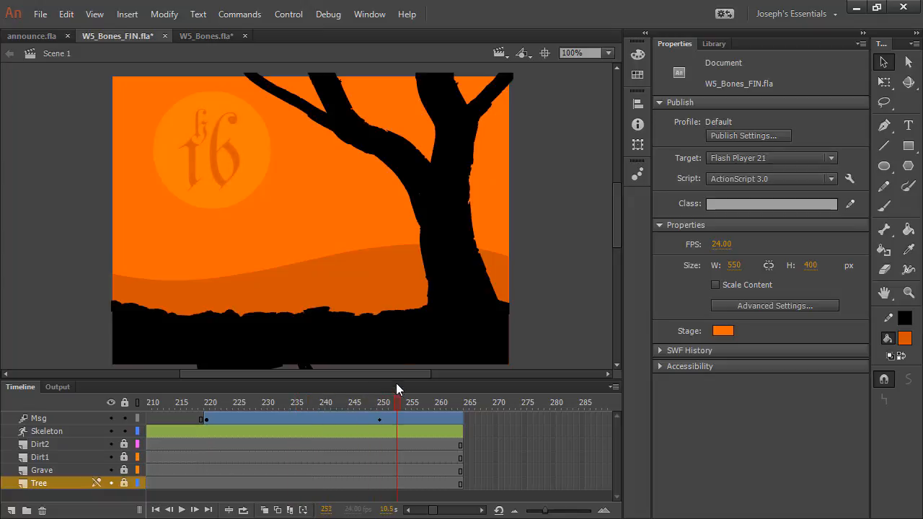
left_click(232, 161)
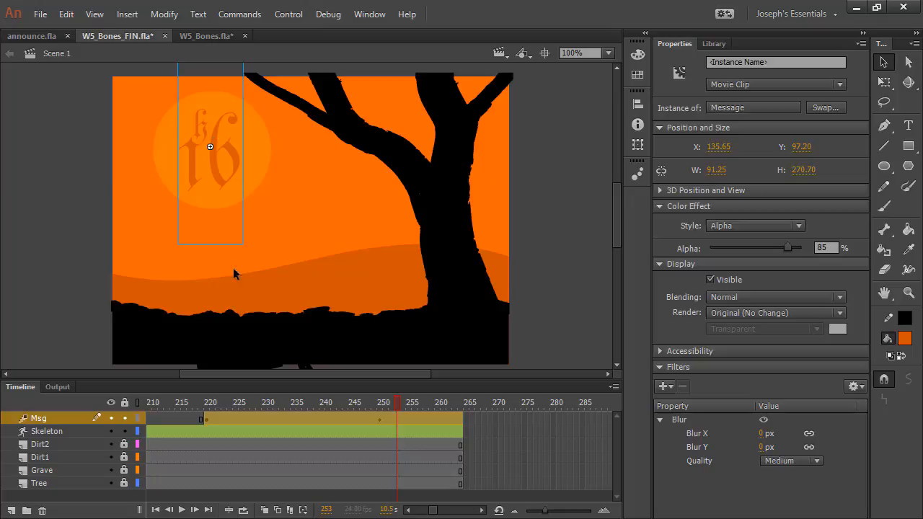
- Inspect the Message instance's alpha and blur settings at the frame 220 keyframe of its motion tween
left_click_drag(395, 400, 209, 402)
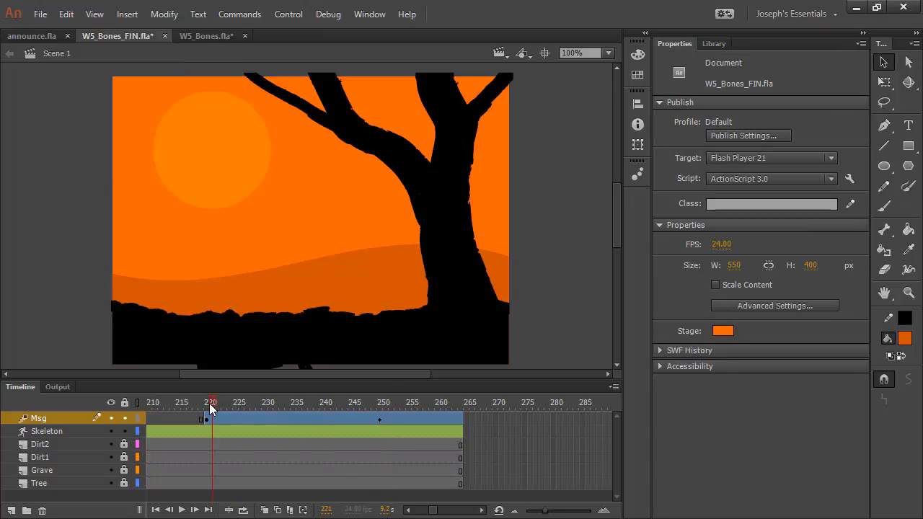
left_click(209, 417)
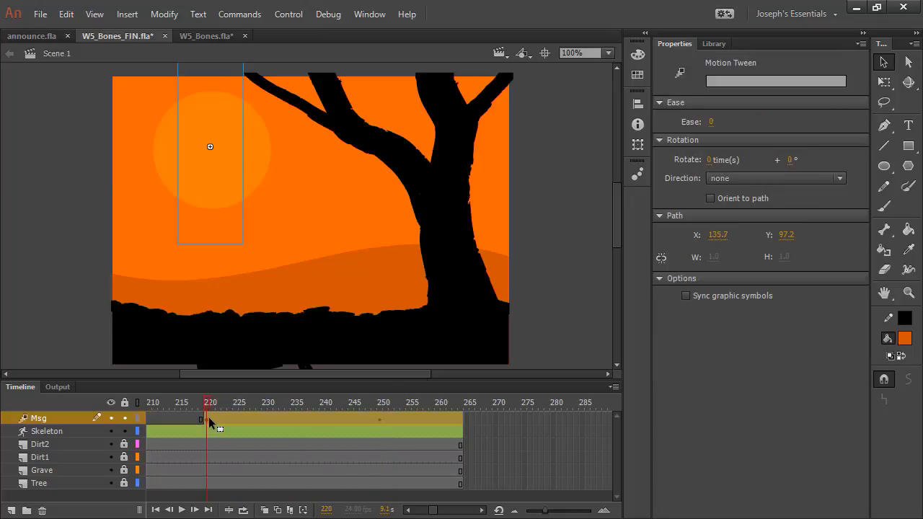
left_click(209, 165)
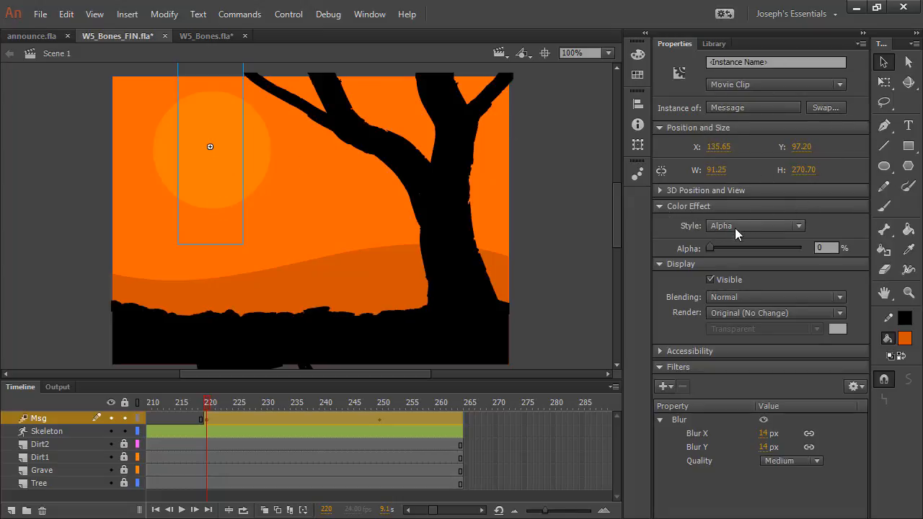
left_click_drag(715, 249, 683, 245)
left_click(691, 423)
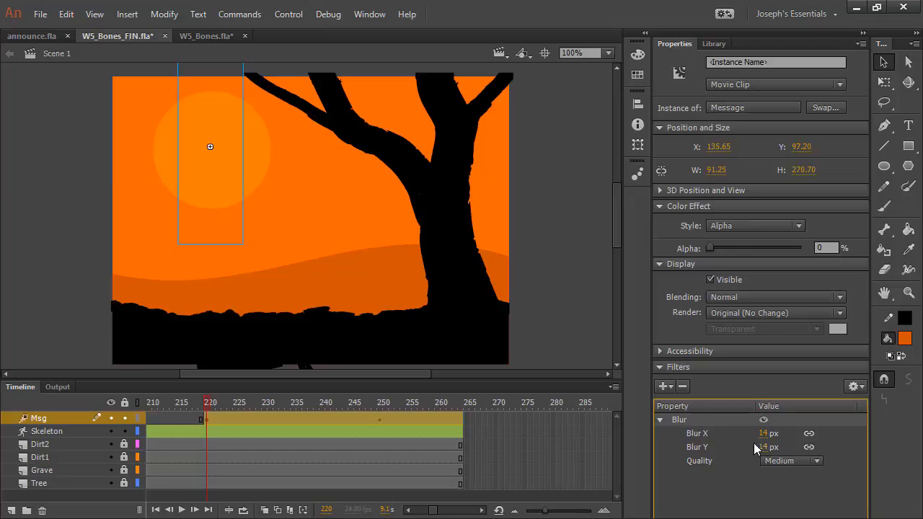
- Inspect the Message instance's alpha and blur settings at the frame 250 keyframe
left_click(382, 417)
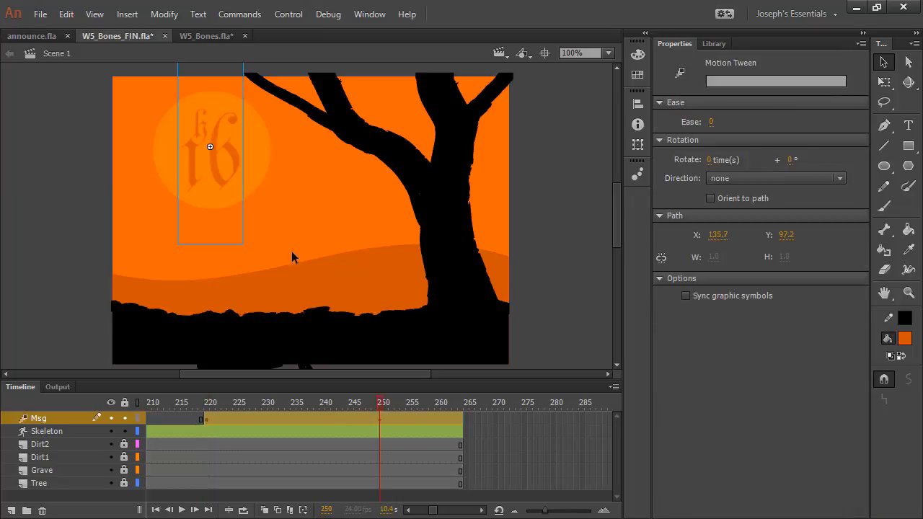
left_click(221, 175)
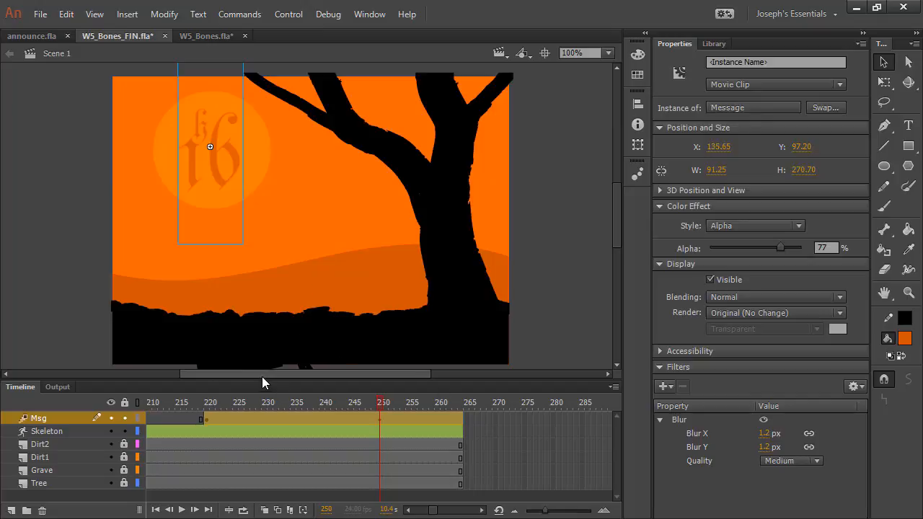
mouse_move(262, 375)
left_mouse_down()
mouse_move(100, 368)
mouse_move(318, 369)
mouse_move(274, 372)
left_mouse_up()
left_click(546, 53)
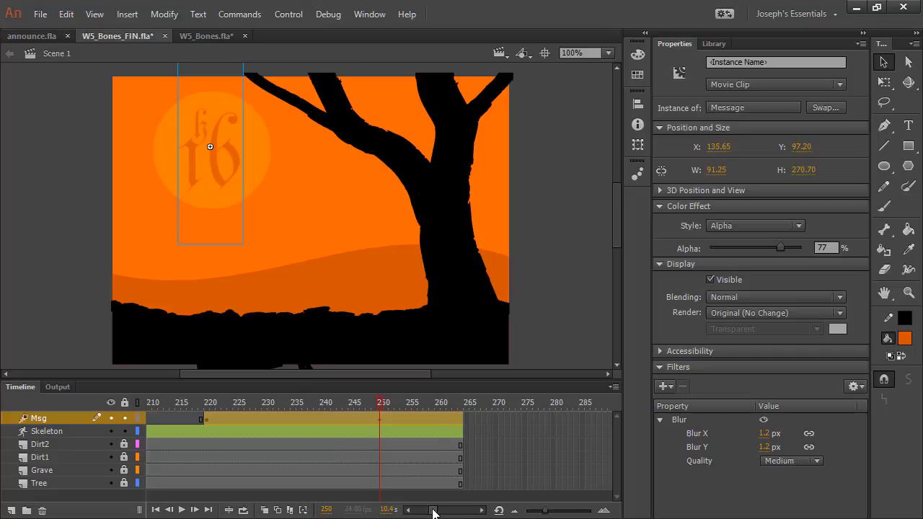
- Lock the Msg layer and scrub the Skeleton armature animation from its beginning to frame 118
left_click_drag(435, 510, 412, 510)
left_click(46, 432)
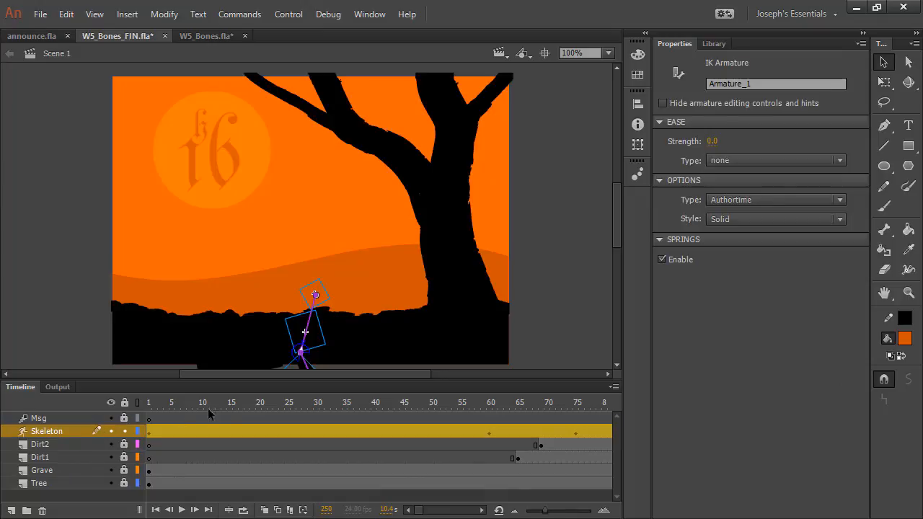
left_click_drag(160, 401, 582, 364)
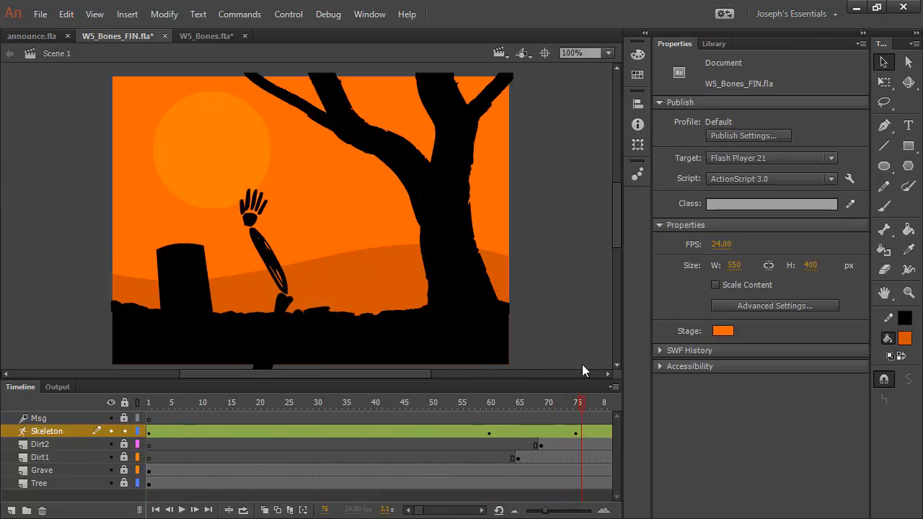
left_click(482, 510)
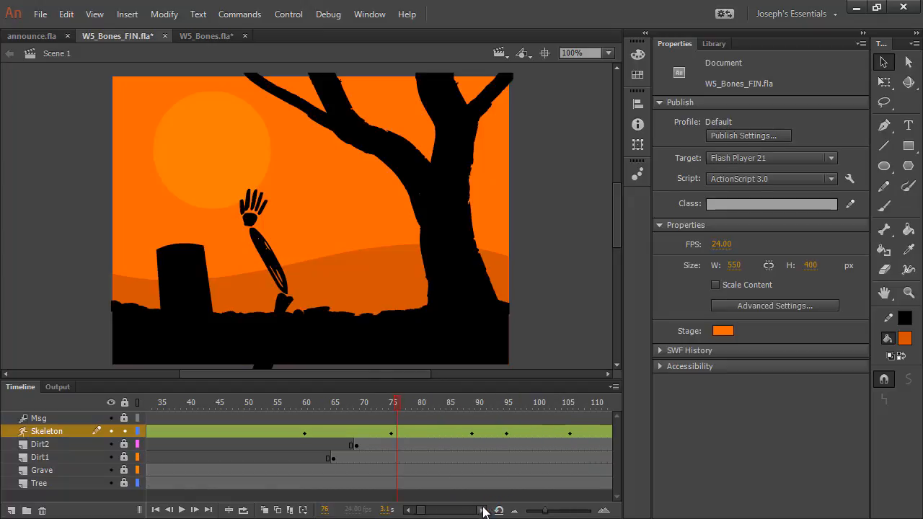
left_click(483, 511)
left_click_drag(353, 400, 593, 408)
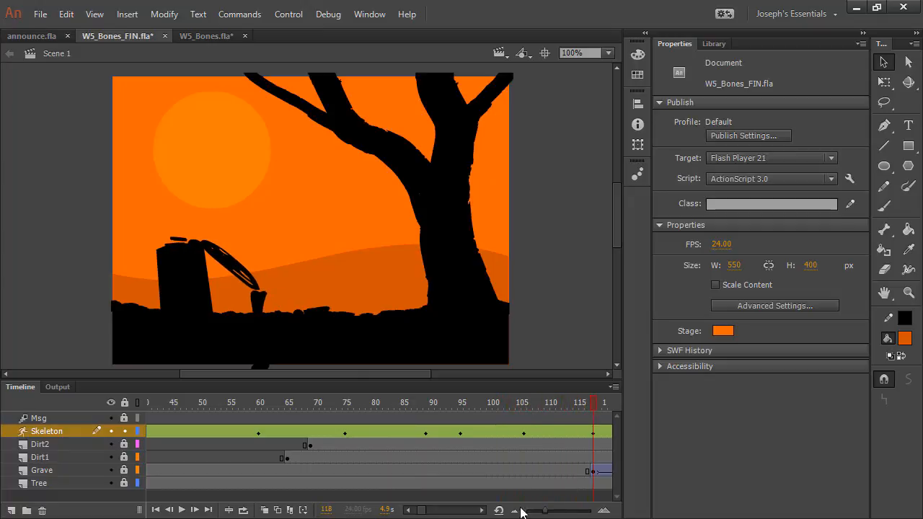
- Scrub the rest of the Skeleton armature animation from frame 118 to frame 264
left_click(482, 510)
left_click_drag(220, 402, 553, 404)
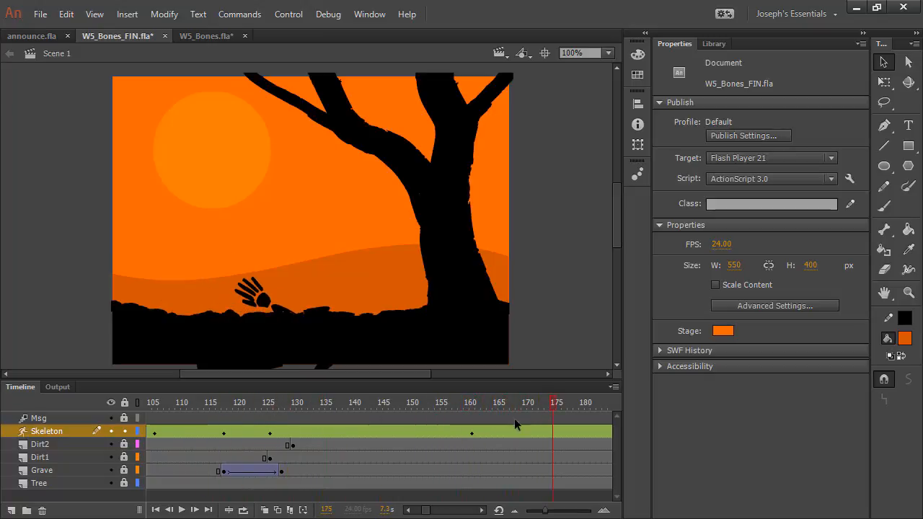
left_click(482, 510)
left_click(482, 510)
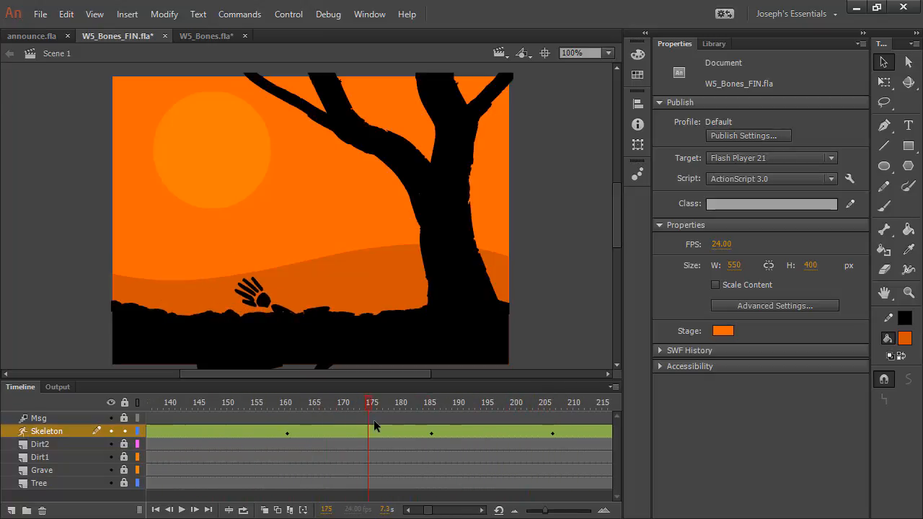
left_click_drag(383, 403, 632, 414)
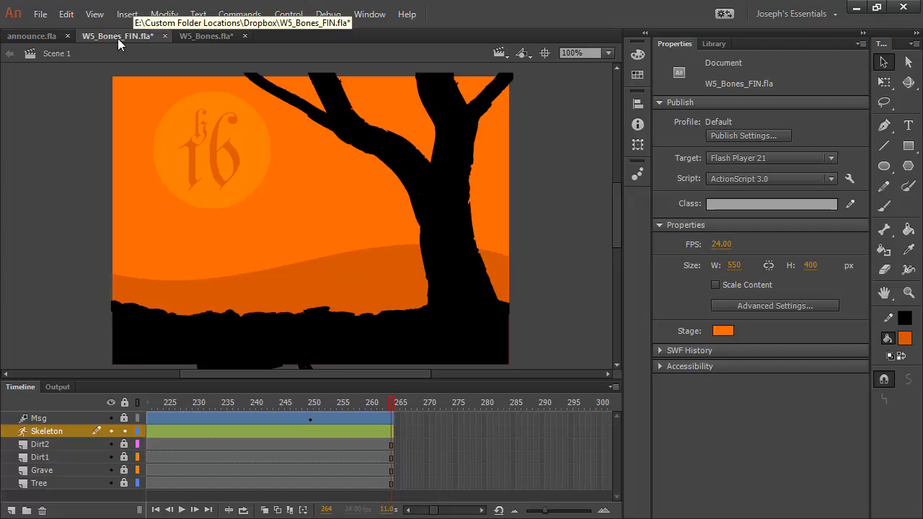
- Switch to the W5_Bones.fla document and inspect the SkeleArm_L, SkeleArm_U and SkeleHand instances on the stage
left_click(202, 35)
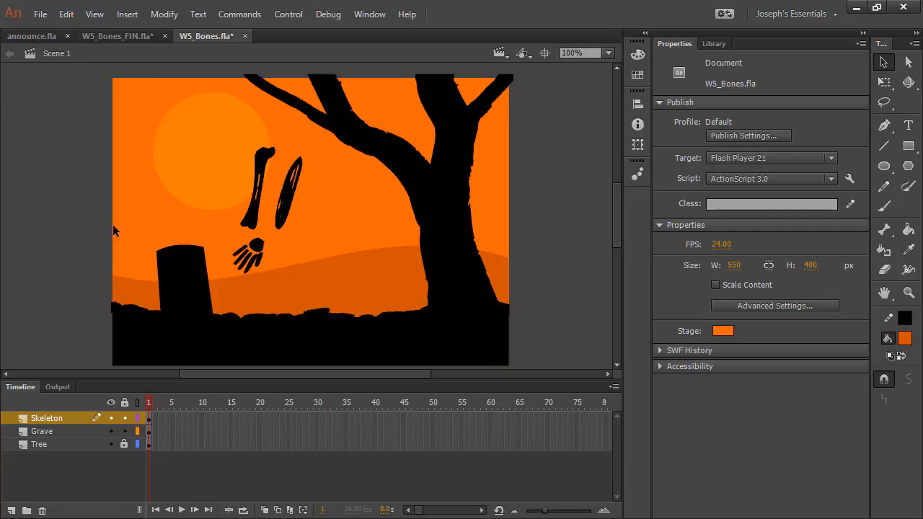
left_click(285, 224)
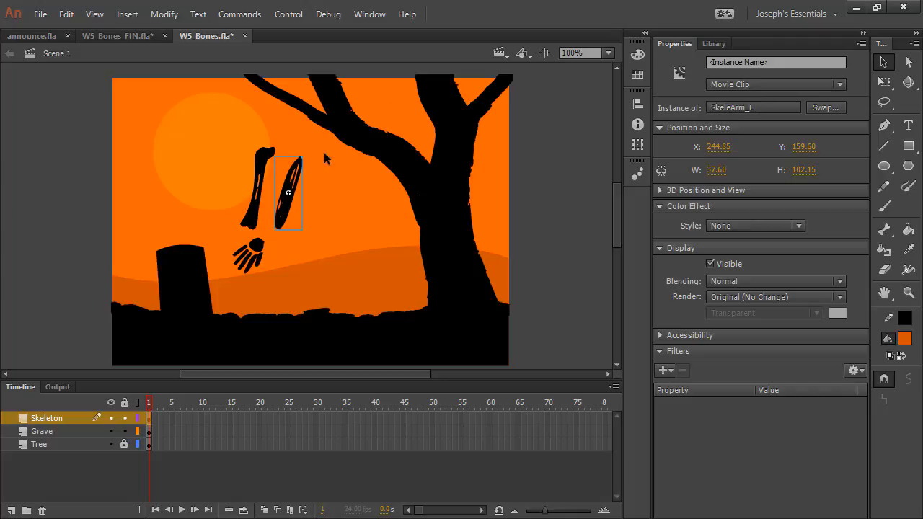
left_click(259, 187)
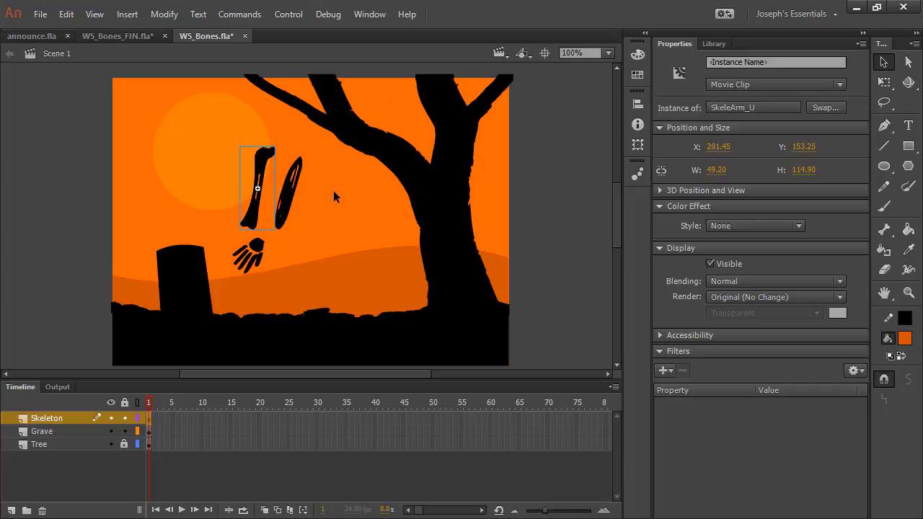
left_click(261, 259)
left_click(261, 213)
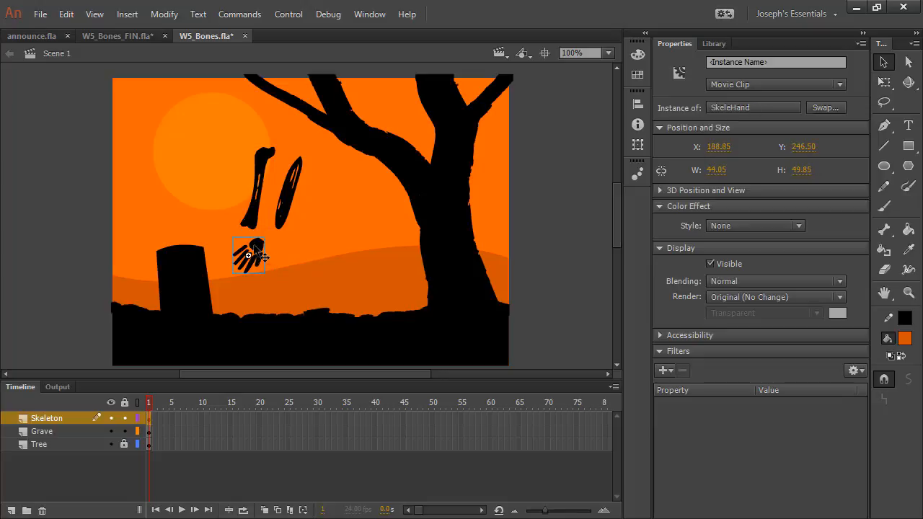
- Move the SkeleHand instance slightly downward, away from the two arm bones
left_click_drag(266, 264, 254, 282)
left_click(263, 215)
left_click(291, 215)
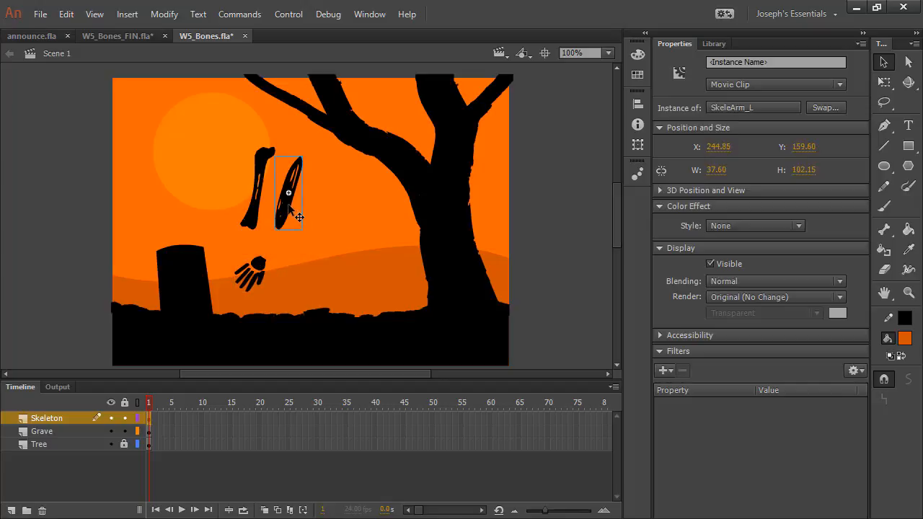
left_click(256, 206)
left_click_drag(261, 275, 263, 263)
- Preview the SkeleArm_L, SkeleArm_U, SkeleHand and Grave symbols in the document's library
left_click(715, 44)
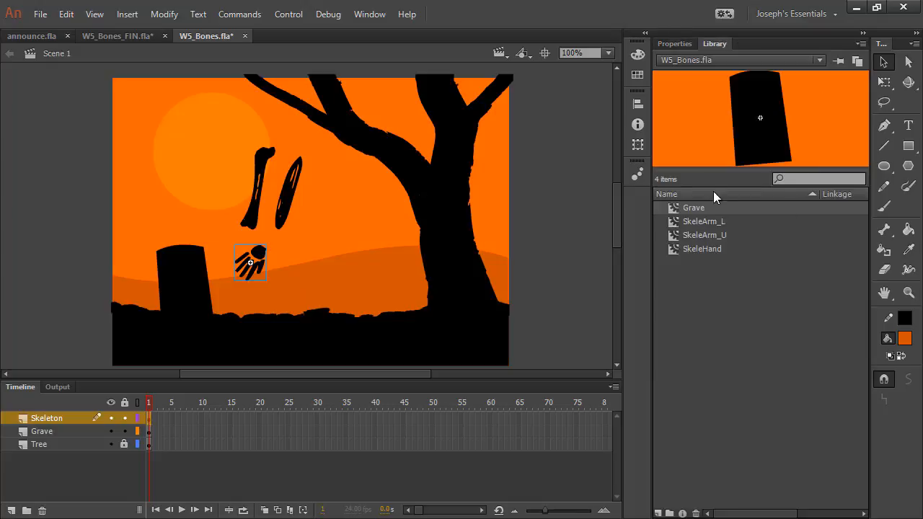
left_click(703, 221)
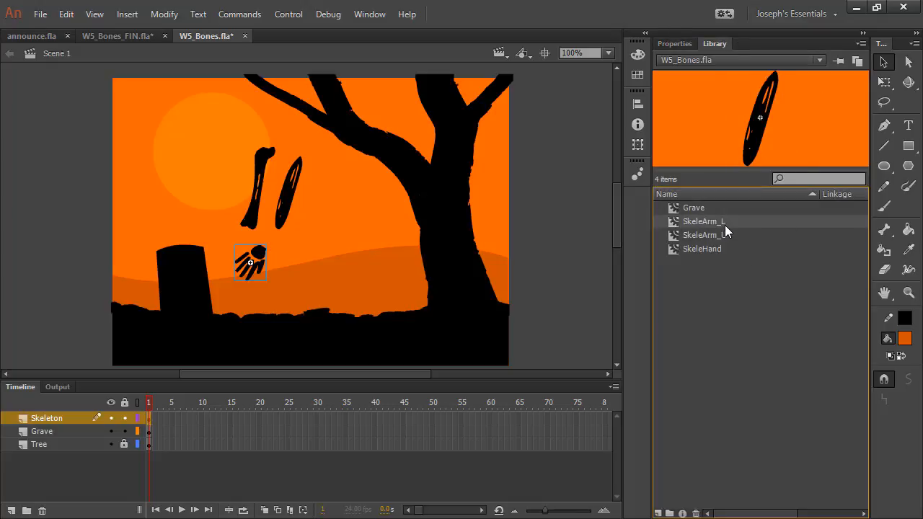
left_click(699, 236)
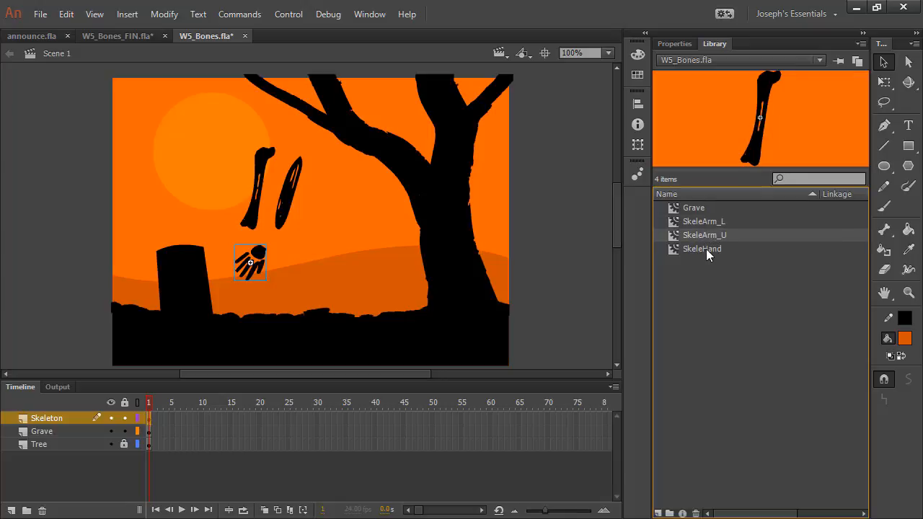
left_click(707, 249)
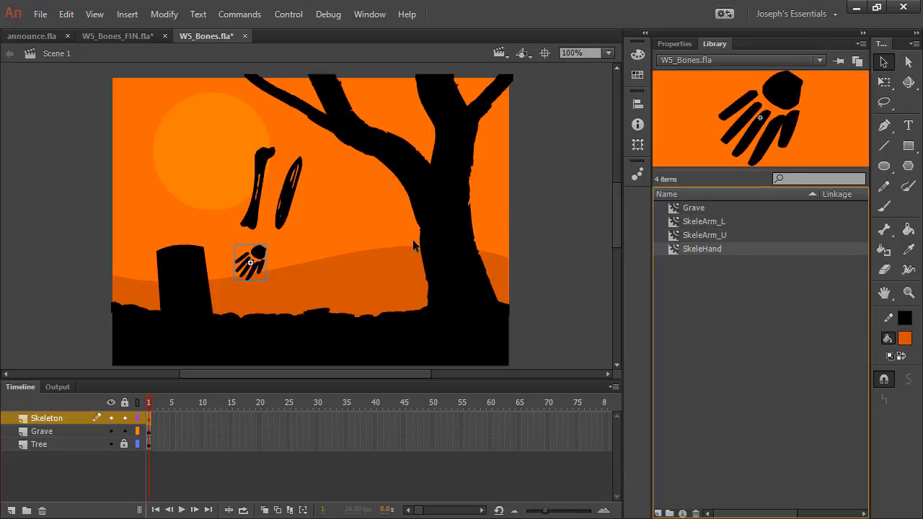
left_click(696, 208)
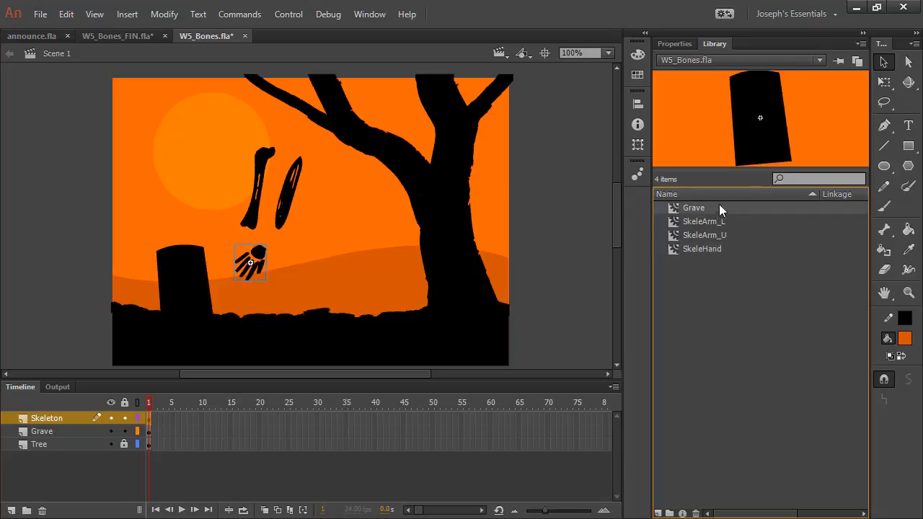
- Check the properties of the Grave instance on the stage and lock the Grave layer
left_click(682, 43)
left_click(191, 284)
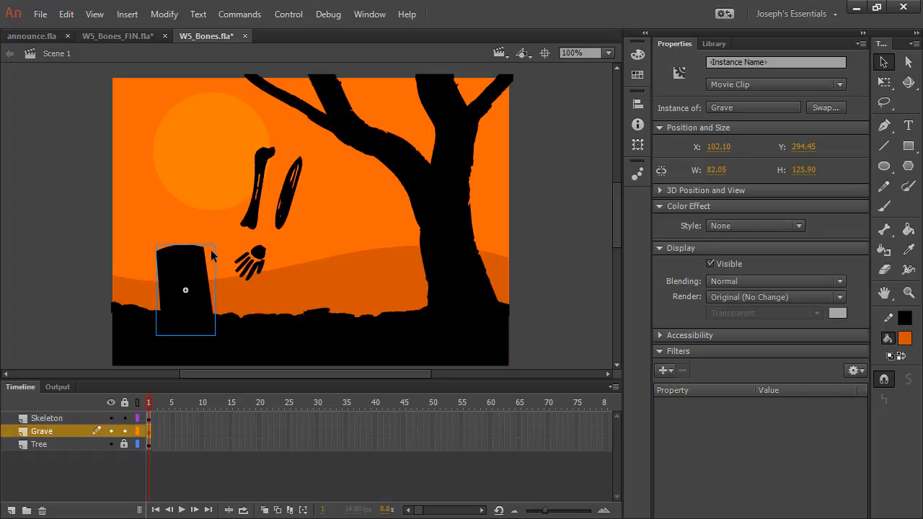
left_click(124, 431)
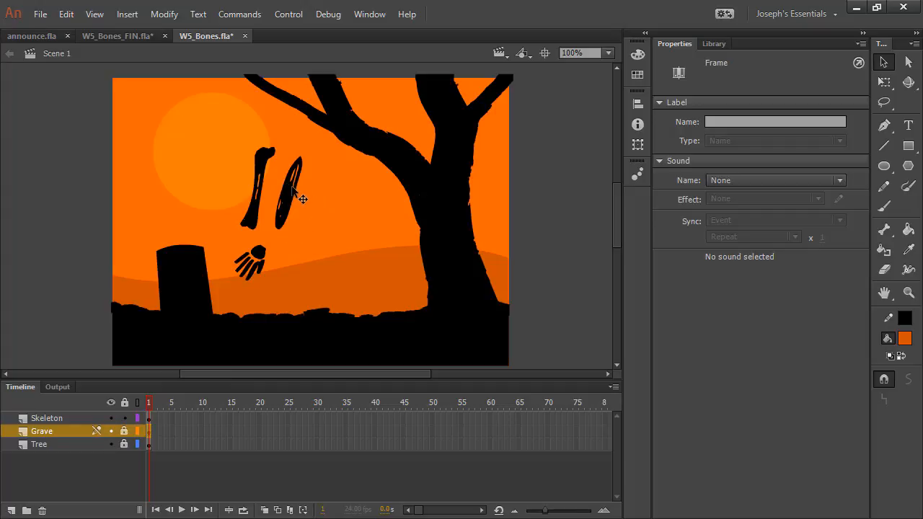
- Move the SkeleArm_U instance to about X 303, Y 241 and shift its transformation point below its centre
left_click_drag(272, 159, 344, 226)
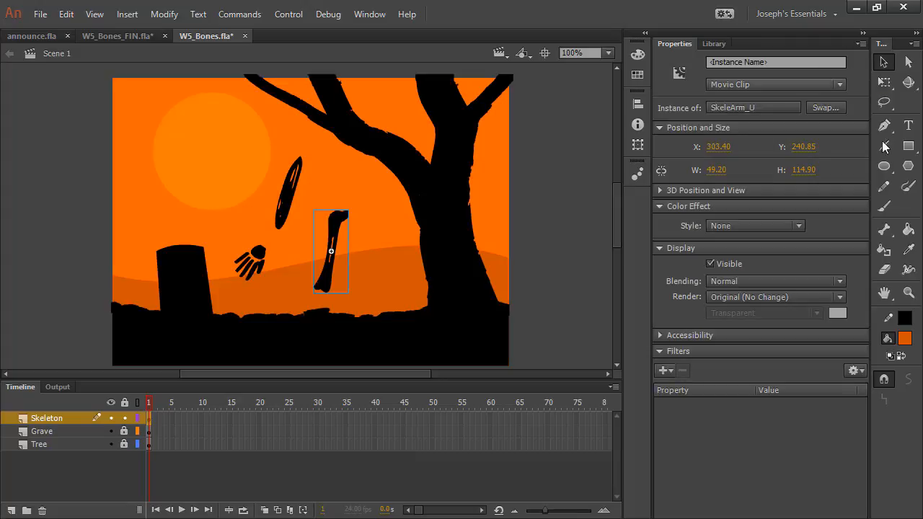
left_click(884, 81)
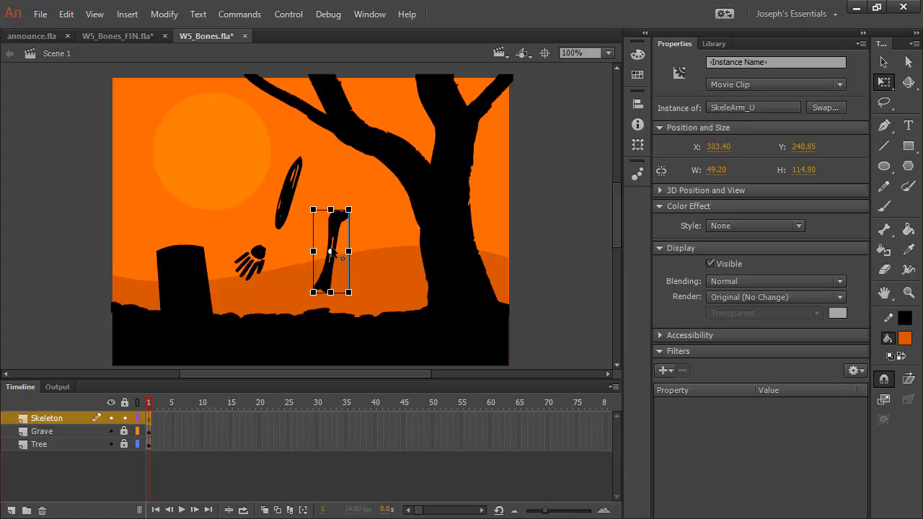
left_click_drag(331, 251, 342, 278)
- Open the SkeleArm_U symbol to view its registration point and return to Scene 1
double_click(339, 253)
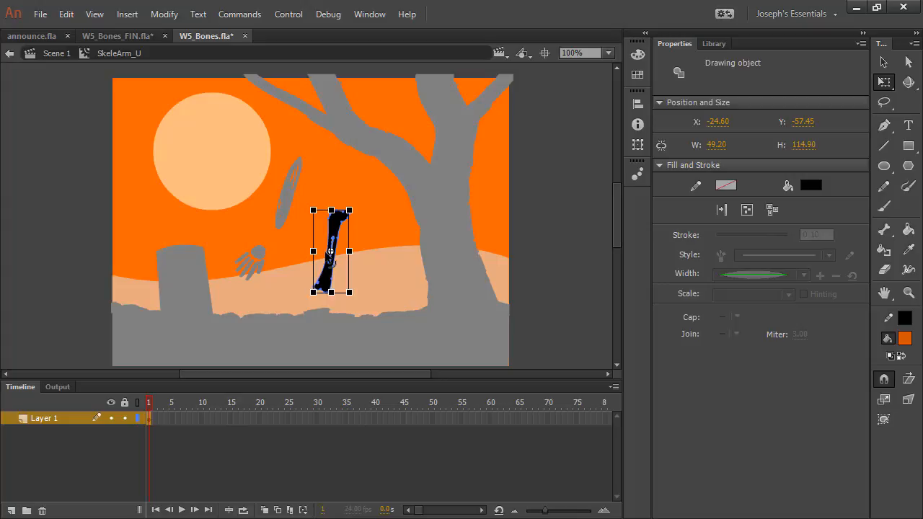
left_click(56, 53)
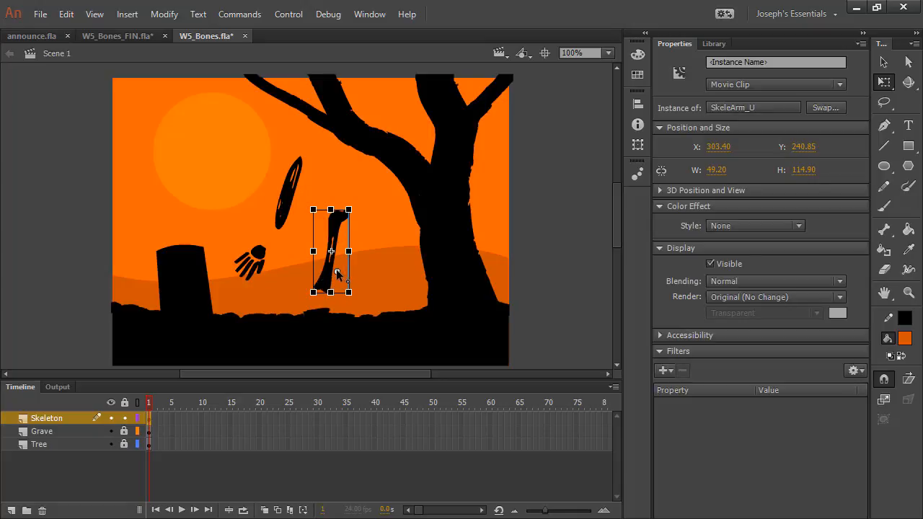
- Set the SkeleArm_U transformation point at the bone's upper joint, then rotate the bone nearly horizontal and move it toward the tree trunk
left_click_drag(337, 271, 333, 226)
left_click_drag(333, 225, 343, 215)
left_click_drag(312, 308, 221, 208)
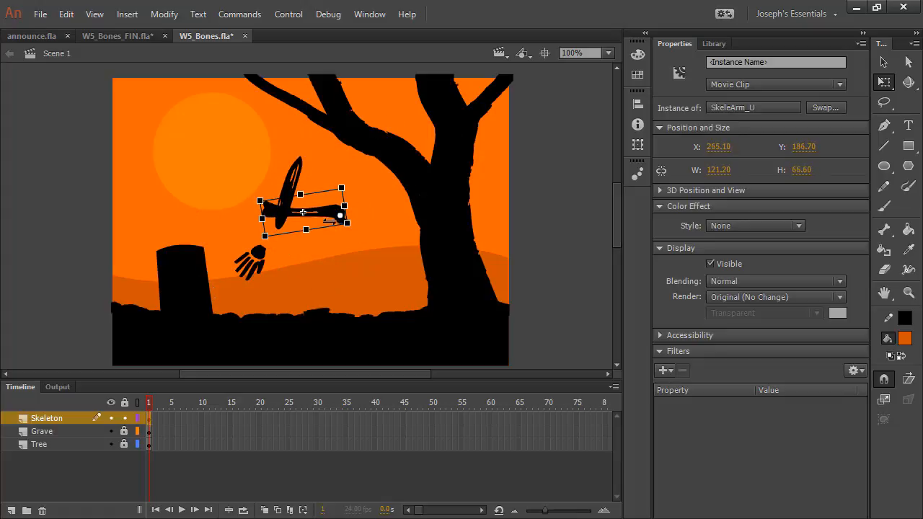
left_click_drag(335, 216, 426, 246)
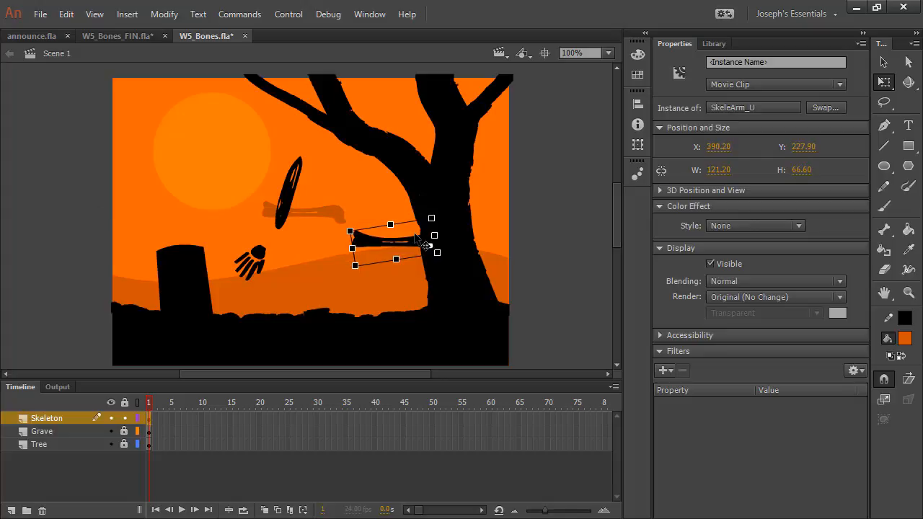
- Rotate the SkeleArm_U bone about its trunk-side joint so its free end tilts up toward the sun
left_click(345, 217)
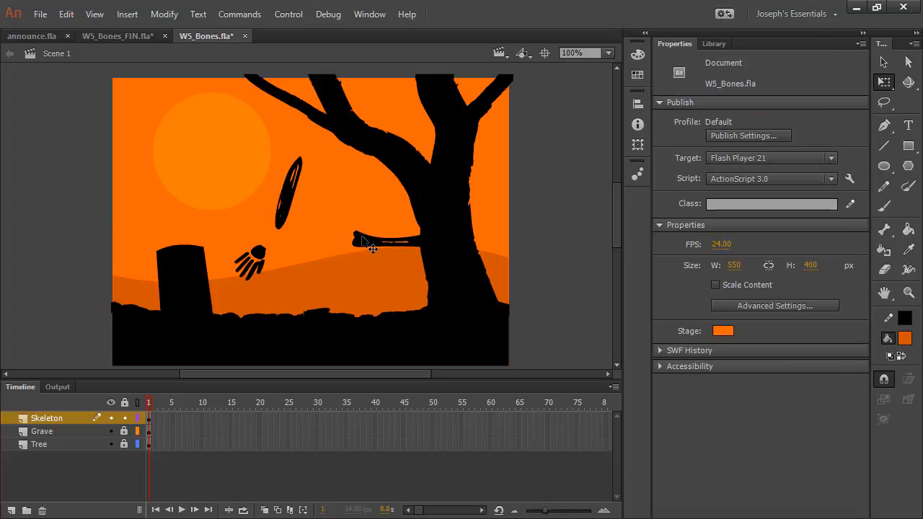
left_click(370, 247)
left_click_drag(352, 230, 352, 207)
- Set the SkeleArm_L transformation point at the bone's upper joint, then rotate the bone and move it against the free end of SkeleArm_U
left_click(292, 196)
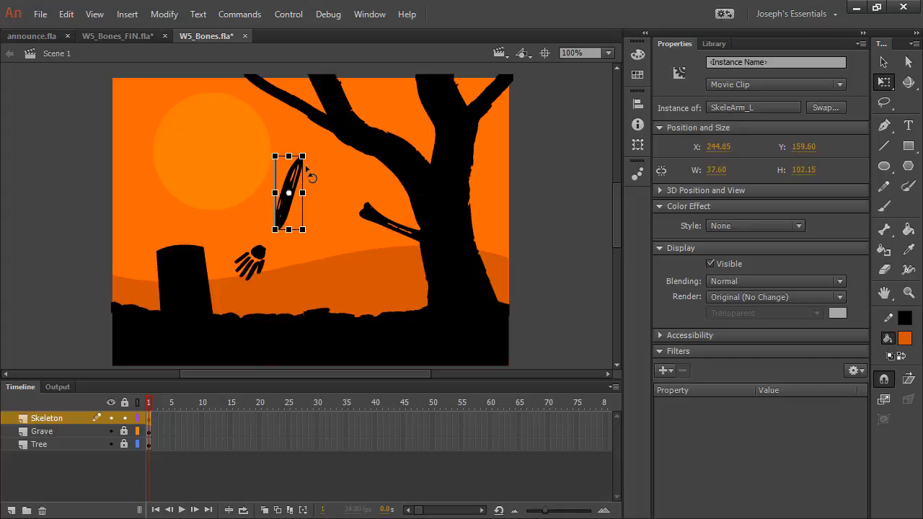
left_click_drag(288, 193, 298, 163)
left_click_drag(283, 241, 230, 131)
left_click_drag(289, 158, 348, 198)
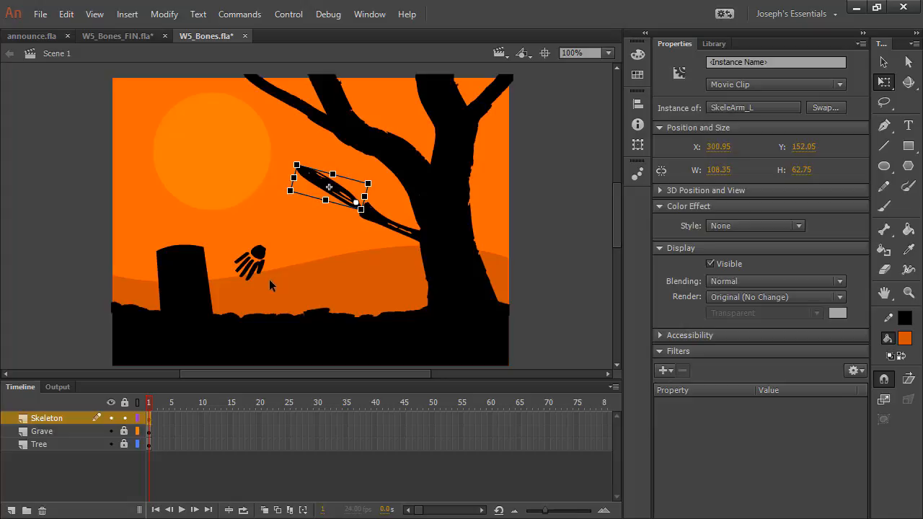
- Nudge the SkeleArm_L bone to about X 305, Y 152 so it meets the upper arm at the elbow
key("Right")
key("Right")
key("Right")
key("Right")
key("Right")
key("Right")
key("Left")
key("Left")
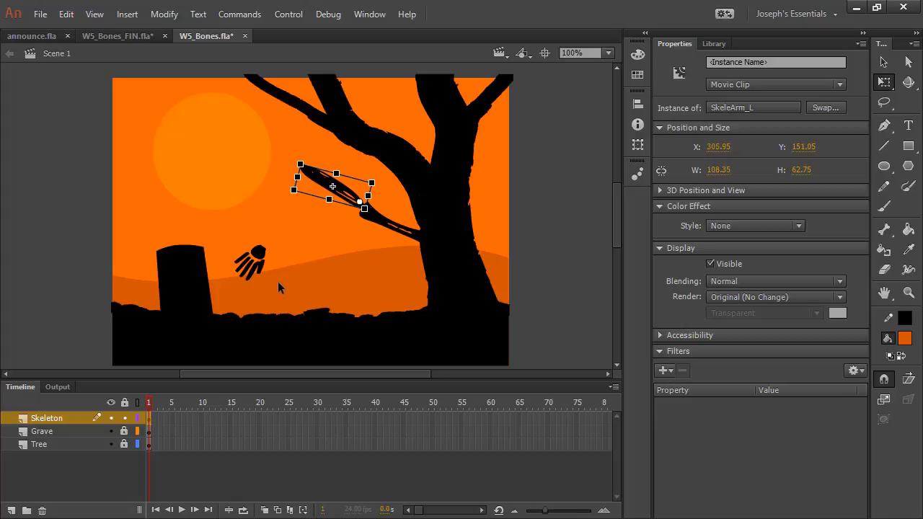
key("Up")
left_click(341, 225)
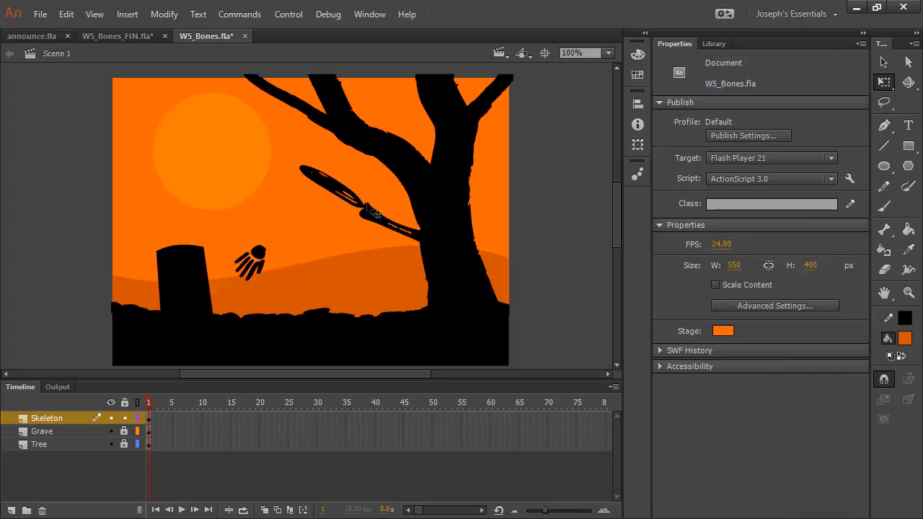
left_click(355, 205)
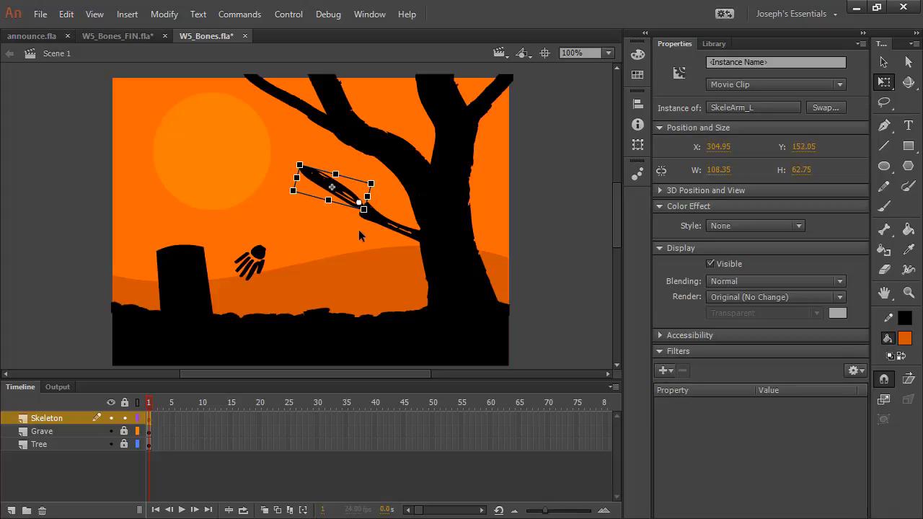
left_click(327, 275)
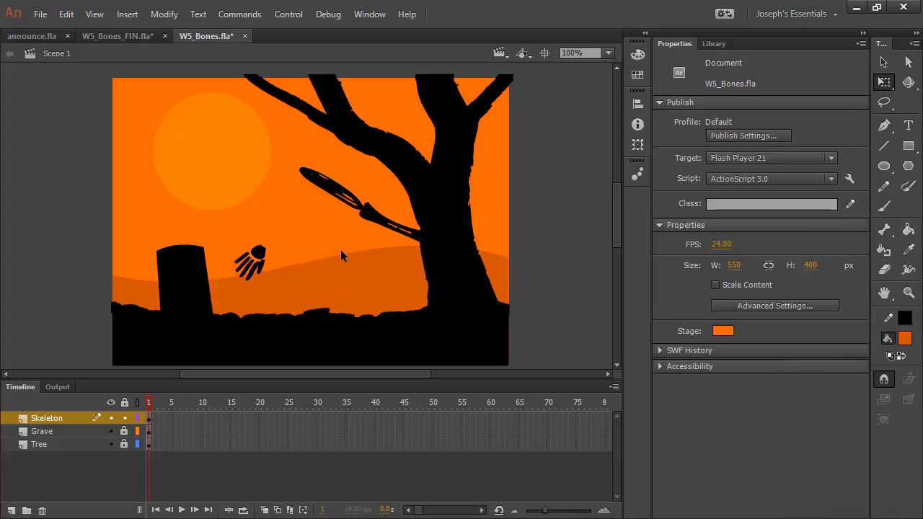
- Attach the SkeleHand piece to the free end of the forearm, rotated so its fingers point away from the tree
left_click(256, 266)
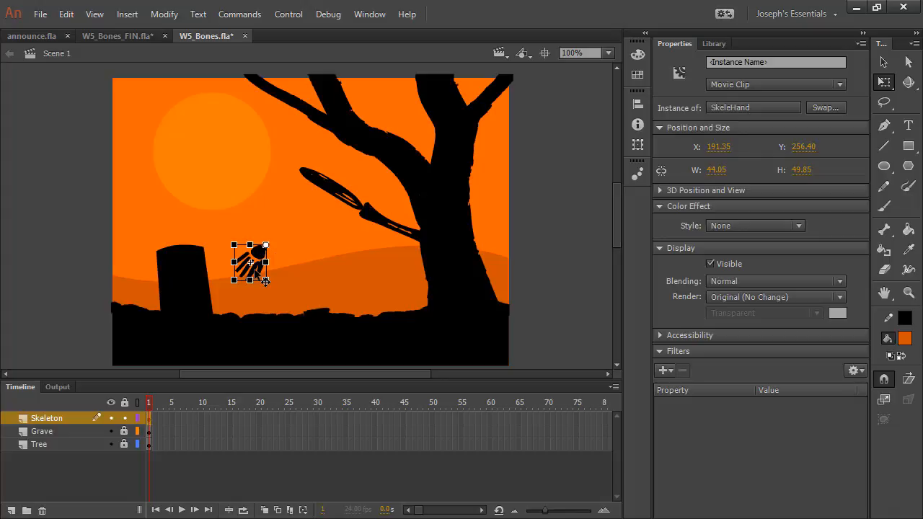
left_click_drag(269, 280, 244, 196)
left_click(303, 279)
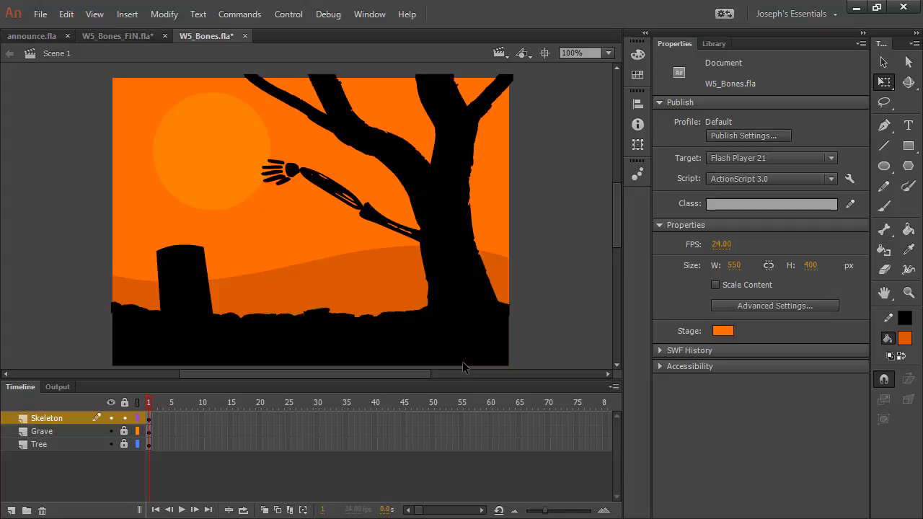
- Try moving the SkeleArm_L forearm on its own to below the arm with the Selection tool, and undo the move
left_click(336, 196)
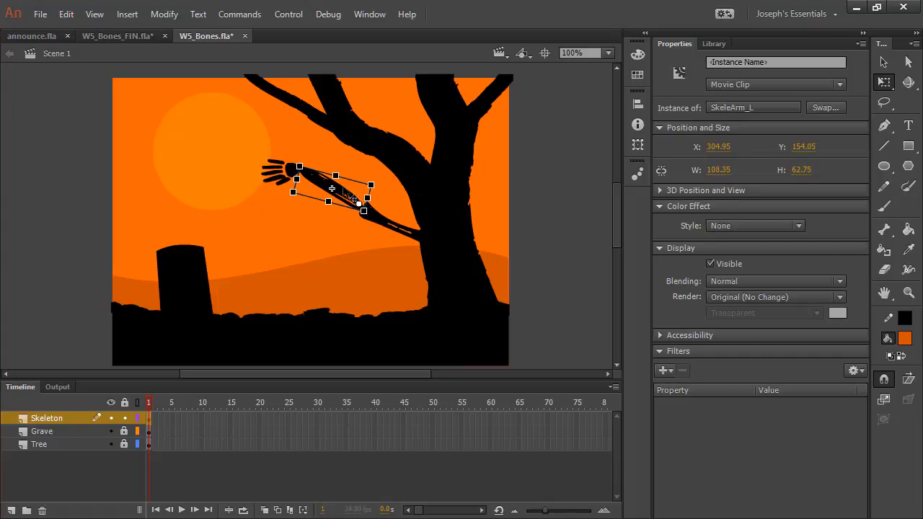
left_click(884, 62)
left_click(321, 202)
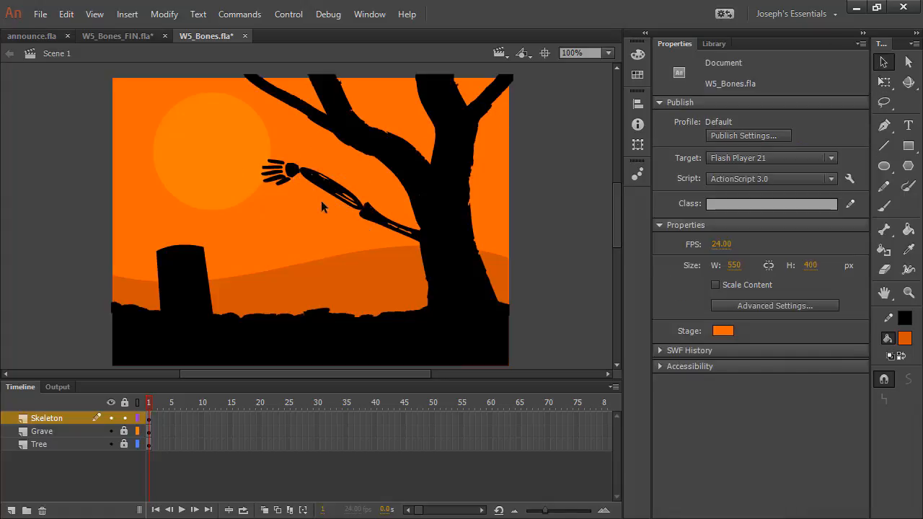
left_click_drag(308, 188, 278, 276)
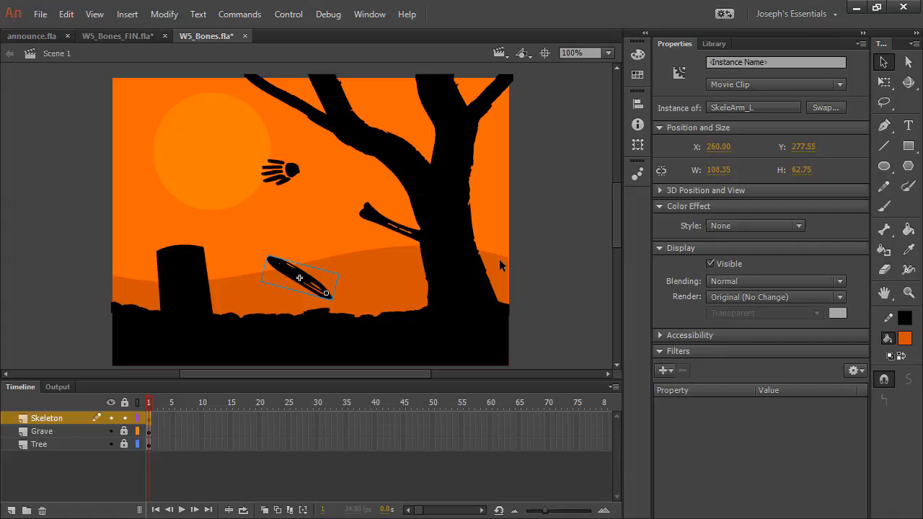
key("ctrl+z")
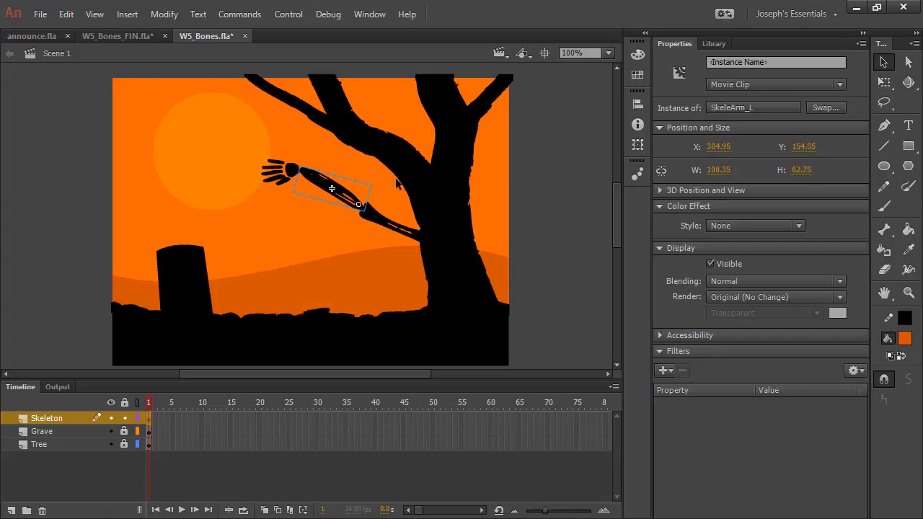
left_click(544, 158)
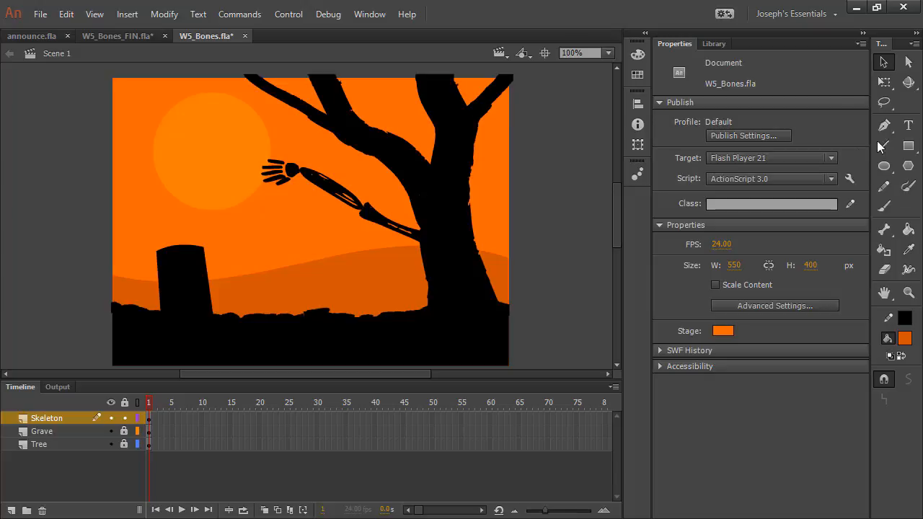
- Create an armature with the Bone tool, linking the upper arm's trunk joint to the elbow and the elbow to the hand's wrist
left_click(885, 230)
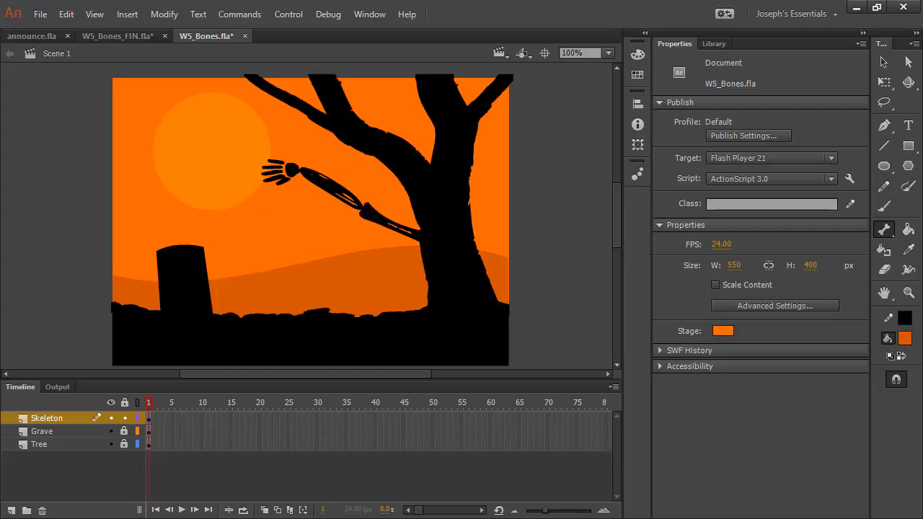
left_click_drag(425, 239, 238, 257)
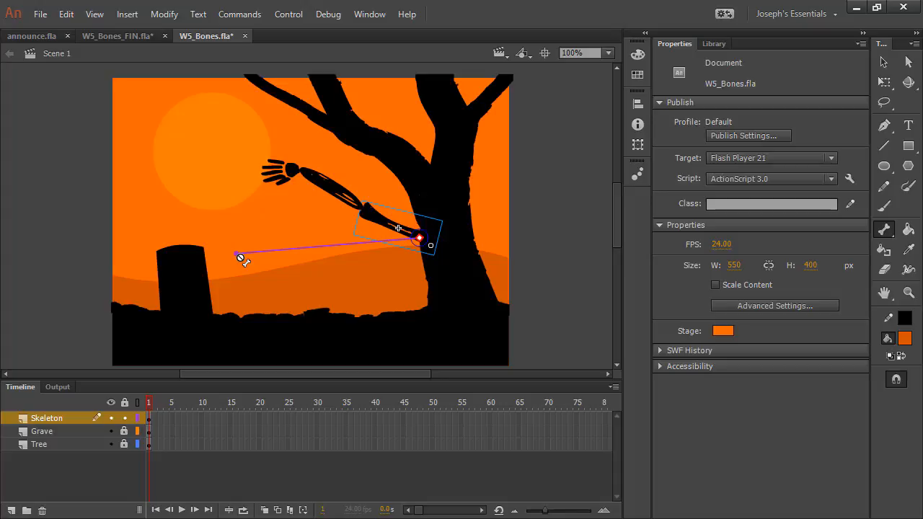
left_click_drag(238, 257, 241, 260)
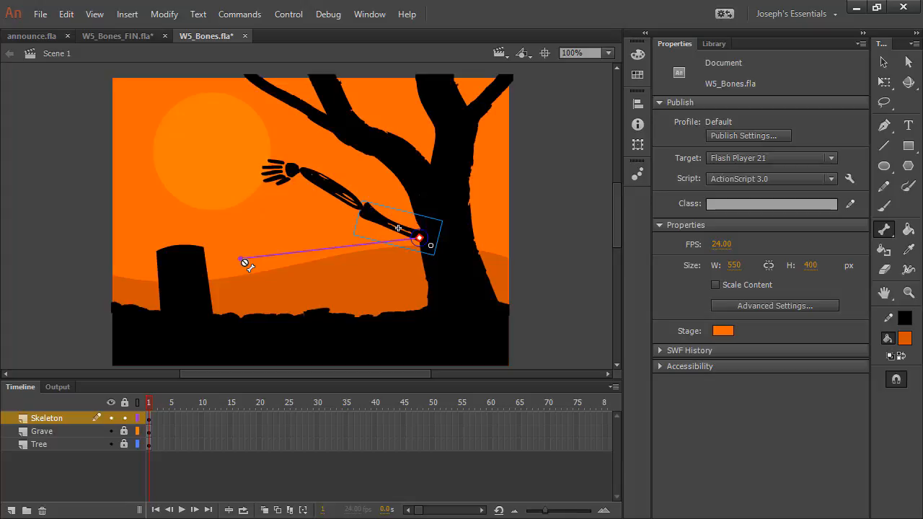
left_click_drag(245, 262, 361, 214)
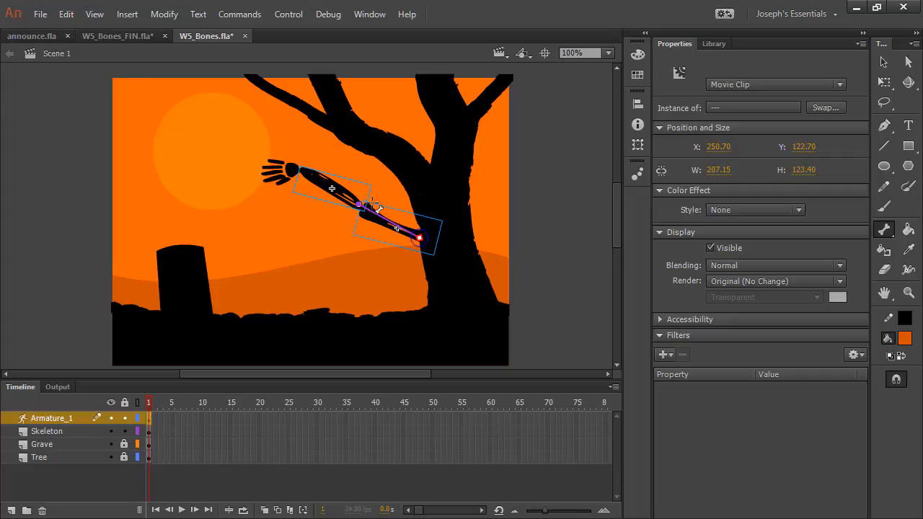
left_click_drag(360, 204, 298, 170)
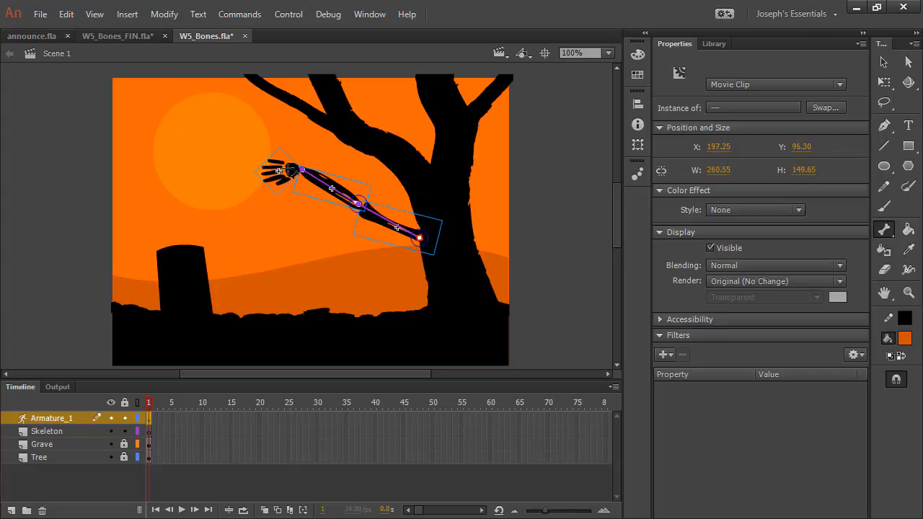
- Test the armature by pulling the hand, first with the upper arm bone's joint rotation enabled and again with it disabled
left_click(882, 63)
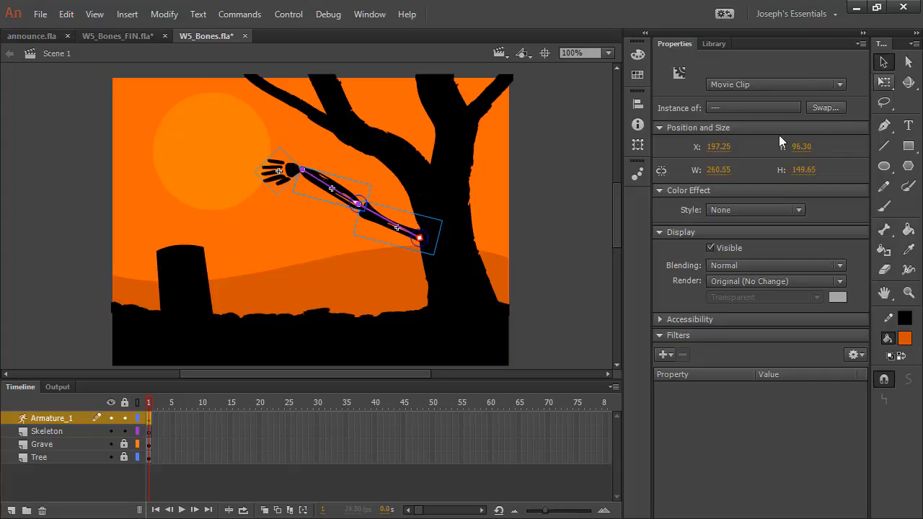
left_click(83, 208)
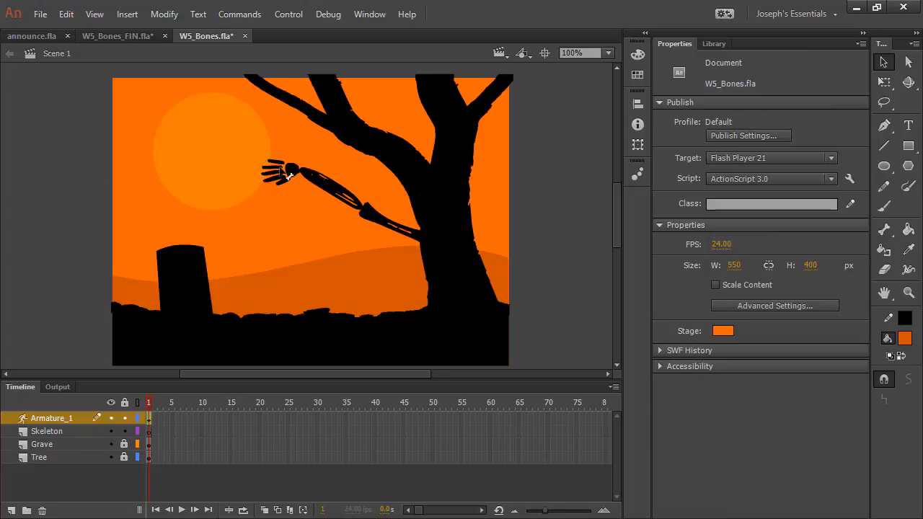
mouse_move(289, 172)
left_mouse_down()
mouse_move(223, 302)
mouse_move(206, 192)
mouse_move(317, 108)
mouse_move(250, 149)
mouse_move(224, 229)
mouse_move(233, 149)
mouse_move(281, 164)
mouse_move(230, 226)
mouse_move(300, 133)
mouse_move(224, 141)
mouse_move(248, 228)
mouse_move(288, 150)
mouse_move(310, 177)
mouse_move(417, 251)
mouse_move(256, 232)
mouse_move(412, 264)
mouse_move(275, 212)
mouse_move(425, 231)
mouse_move(394, 274)
mouse_move(364, 282)
mouse_move(314, 265)
mouse_move(316, 254)
mouse_move(339, 278)
mouse_move(375, 278)
mouse_move(376, 216)
mouse_move(395, 173)
mouse_move(296, 143)
mouse_move(244, 187)
mouse_move(238, 224)
mouse_move(226, 202)
mouse_move(238, 249)
mouse_move(290, 182)
mouse_move(325, 165)
mouse_move(248, 202)
mouse_move(381, 206)
mouse_move(392, 175)
mouse_move(470, 272)
mouse_move(423, 163)
mouse_move(351, 156)
mouse_move(212, 200)
mouse_move(277, 205)
mouse_move(274, 130)
mouse_move(270, 159)
mouse_move(296, 186)
mouse_move(274, 193)
mouse_move(280, 175)
left_mouse_up()
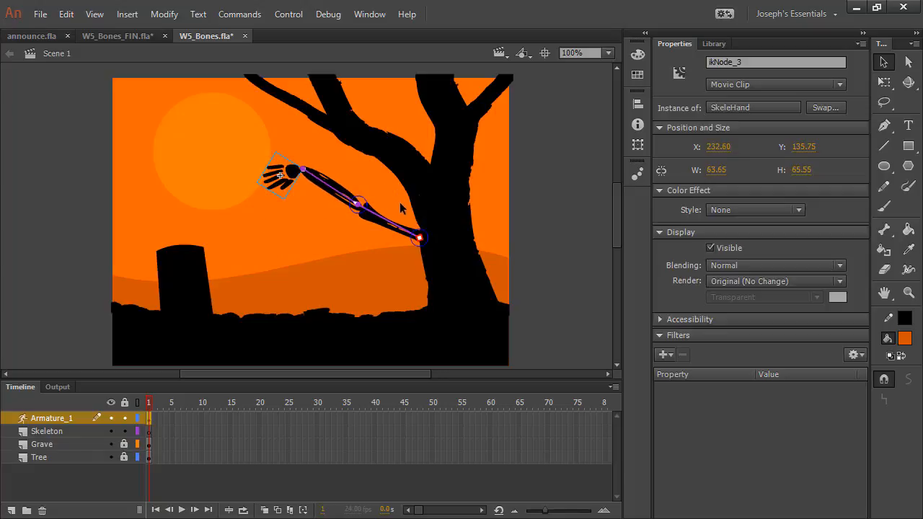
left_click(416, 236)
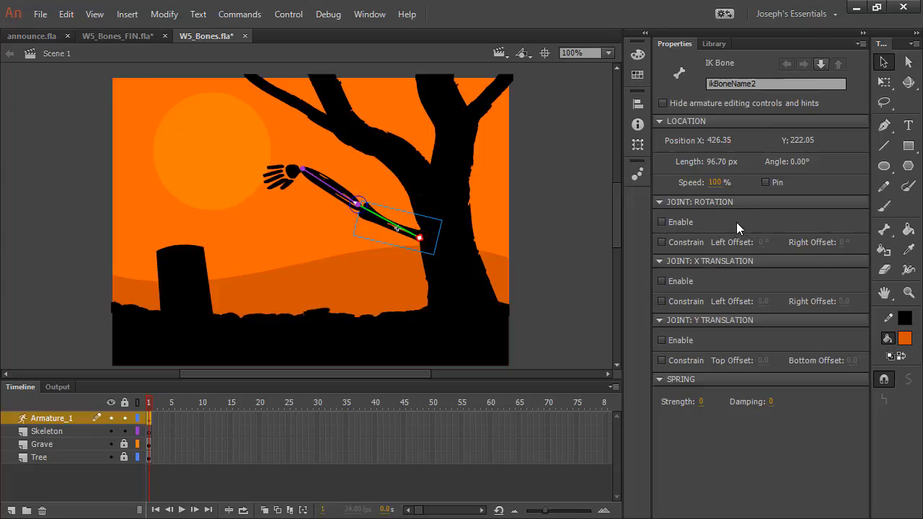
mouse_move(290, 181)
left_mouse_down()
mouse_move(315, 322)
mouse_move(231, 171)
mouse_move(339, 83)
mouse_move(376, 91)
mouse_move(189, 178)
mouse_move(264, 256)
mouse_move(223, 160)
mouse_move(349, 92)
mouse_move(268, 181)
mouse_move(310, 124)
mouse_move(283, 173)
left_mouse_up()
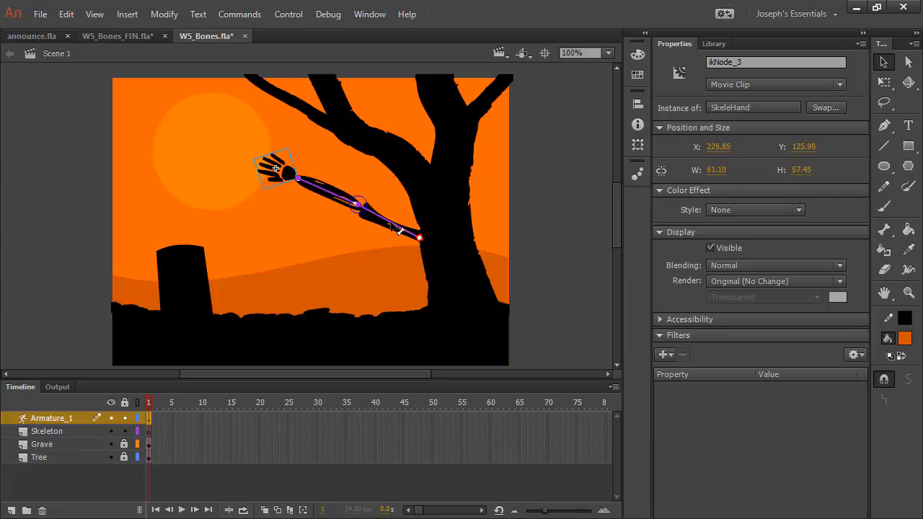
- Enable and constrain the upper arm bone's joint rotation with a left offset of -123° and a right offset of 63°
left_click(393, 224)
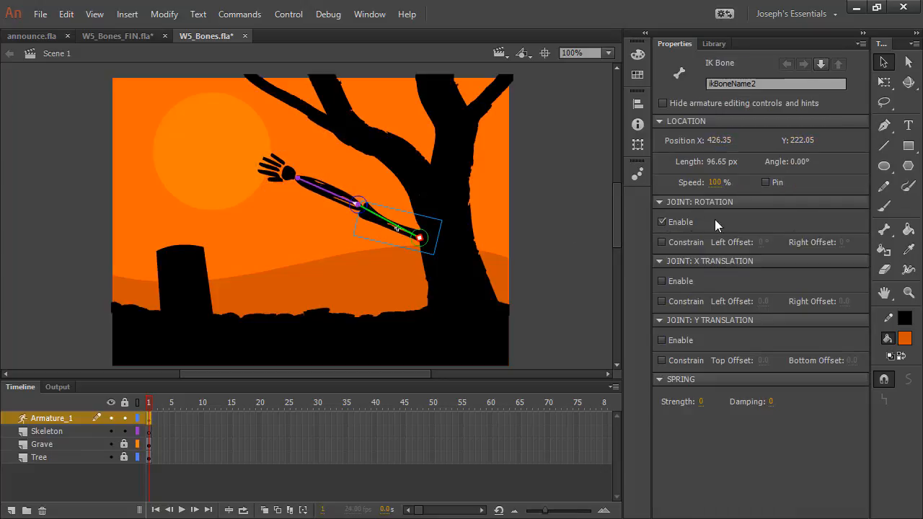
left_click(661, 243)
left_click(765, 243)
mouse_move(736, 245)
left_mouse_down()
mouse_move(745, 245)
mouse_move(728, 245)
left_mouse_up()
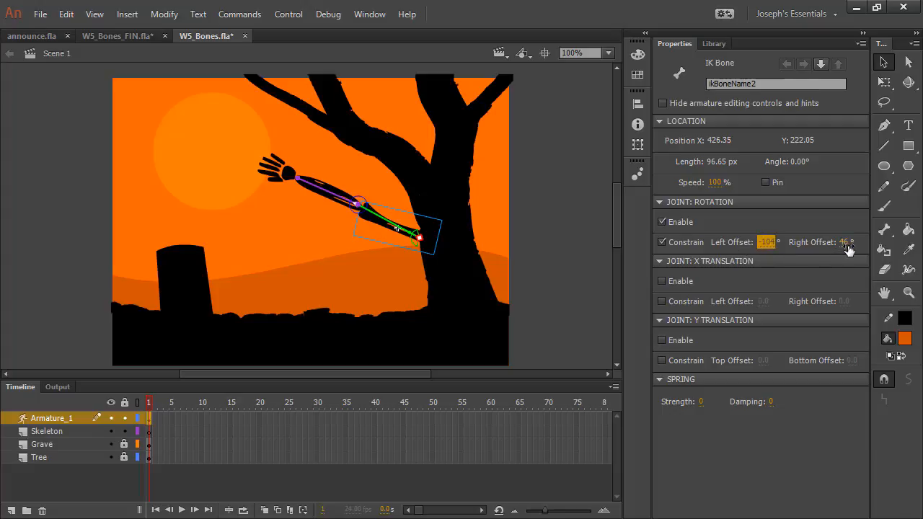
left_click_drag(851, 244, 854, 244)
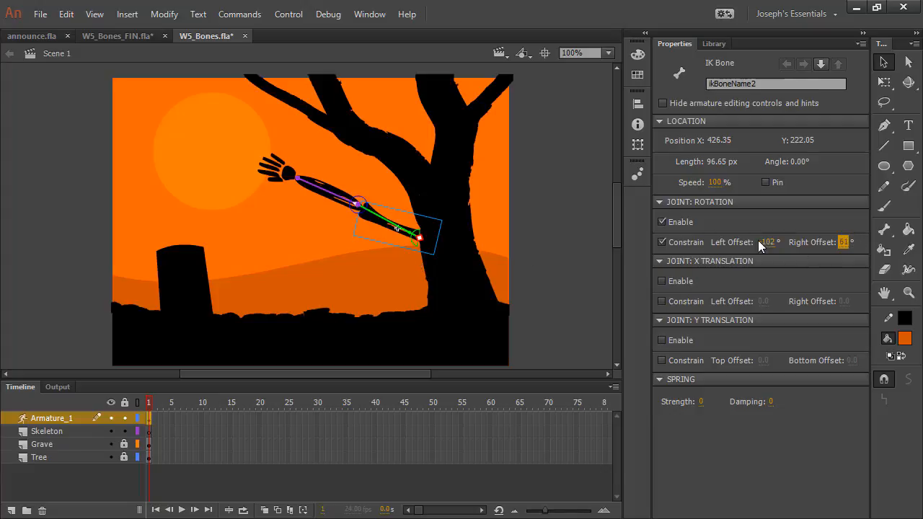
left_click_drag(762, 243, 762, 243)
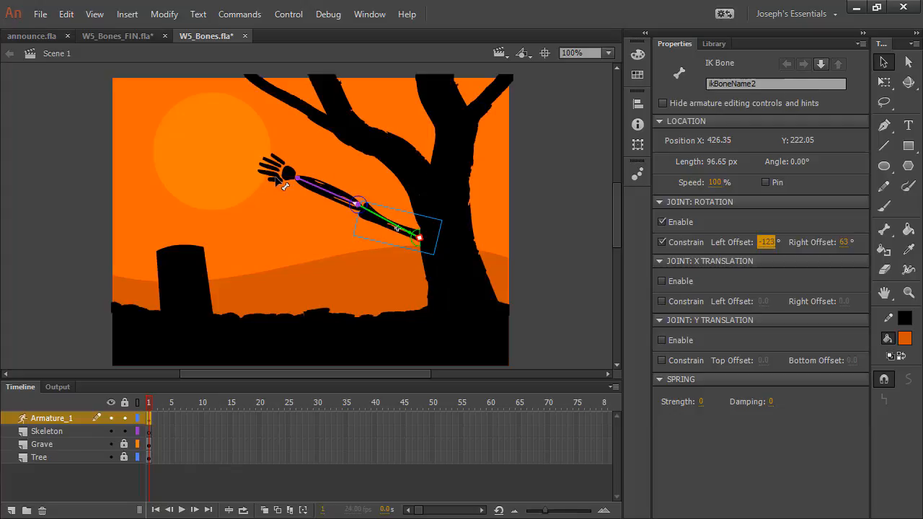
- Pull the skeleton hand around to test the upper arm's constrained rotation
left_click_drag(279, 180, 195, 154)
left_click(331, 210)
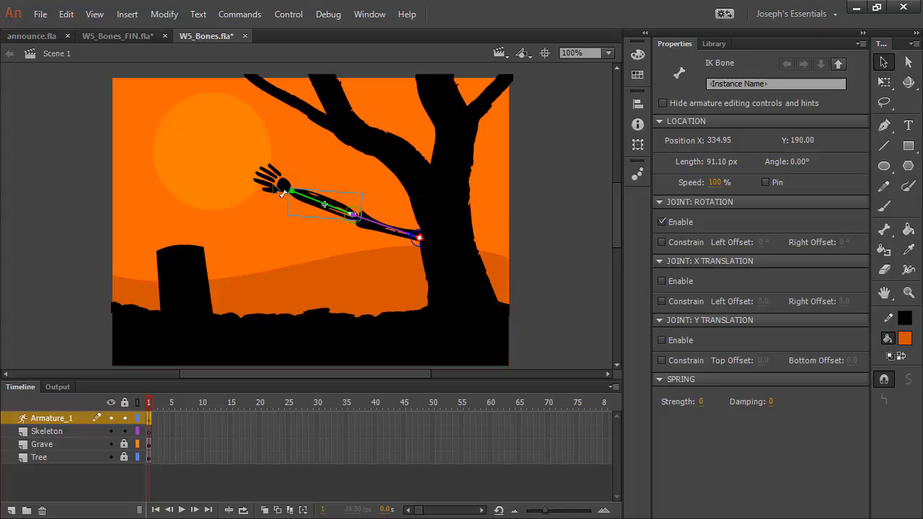
mouse_move(273, 180)
left_mouse_down()
mouse_move(419, 165)
mouse_move(347, 252)
mouse_move(264, 283)
mouse_move(227, 169)
mouse_move(259, 154)
mouse_move(231, 173)
mouse_move(267, 184)
left_mouse_up()
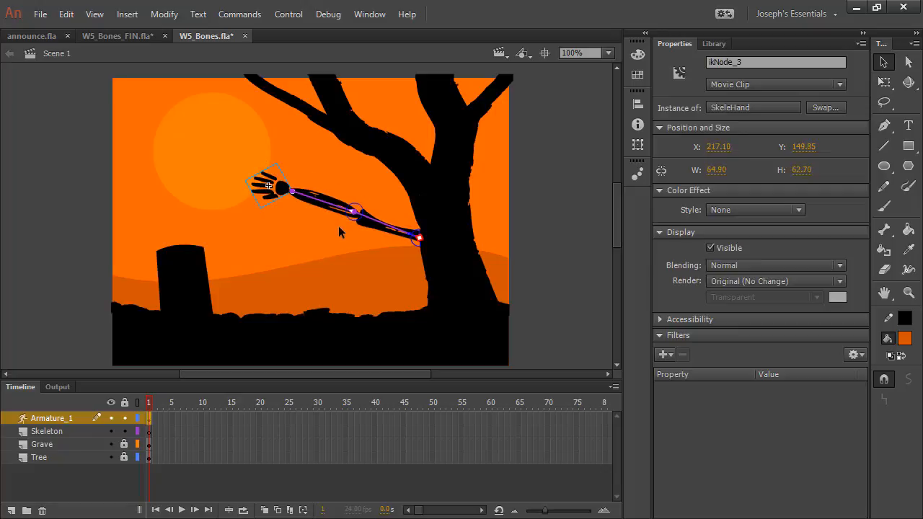
- Constrain the forearm bone's joint rotation and adjust its left and right offsets
left_click(324, 210)
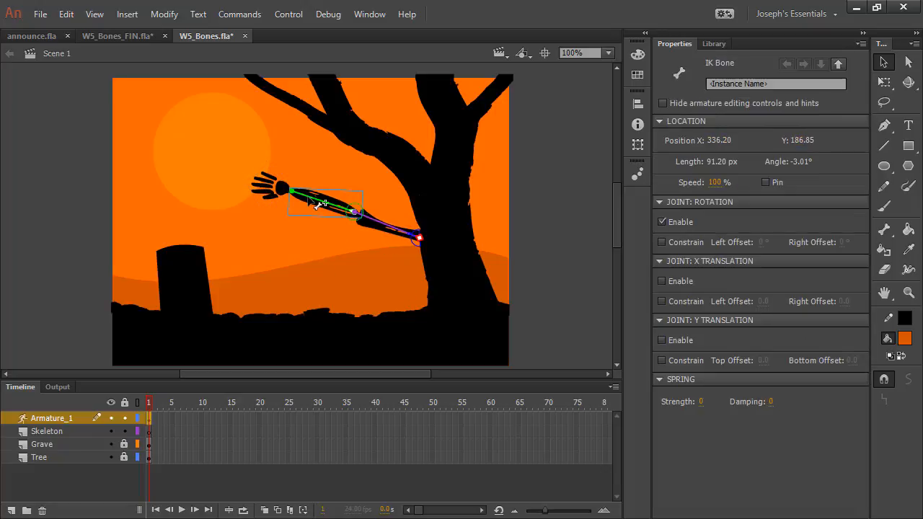
left_click(662, 243)
left_click_drag(764, 243, 778, 243)
left_click_drag(762, 242, 743, 243)
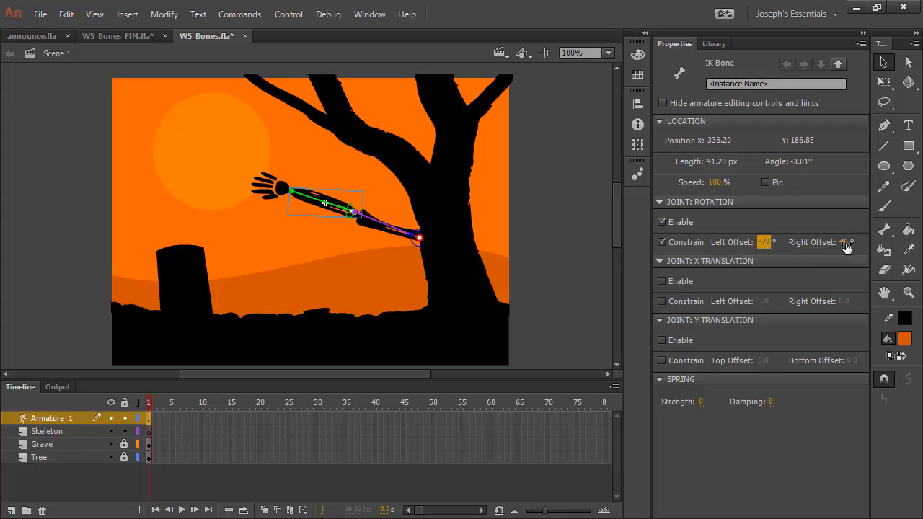
left_click_drag(844, 243, 921, 262)
left_click_drag(763, 245, 784, 243)
- Fold the arm toward the trunk by its hand, then stretch it out nearly horizontal with SkeleHand at about X 210, Y 179
left_click_drag(281, 193, 390, 246)
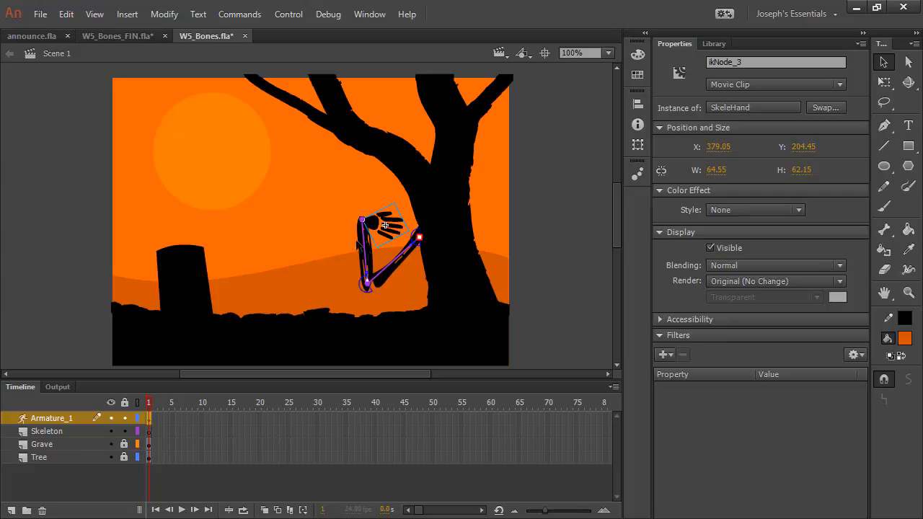
left_click_drag(380, 220, 195, 170)
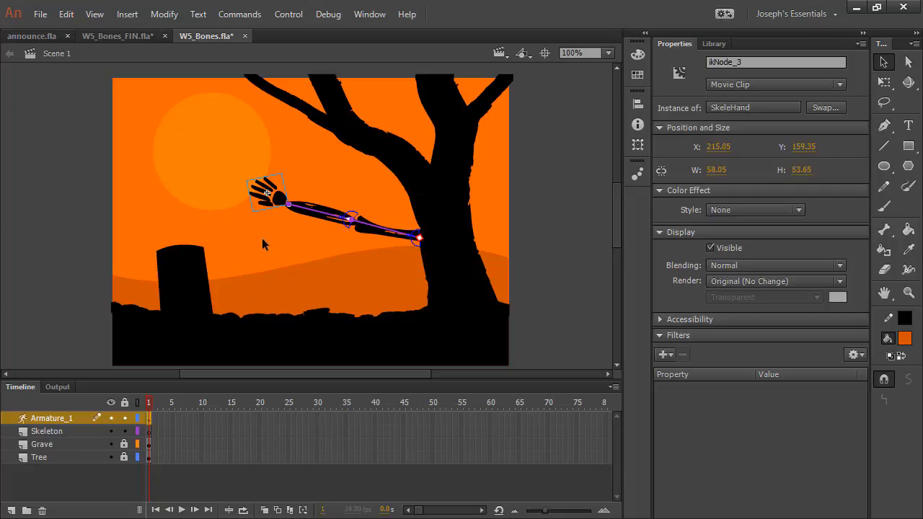
left_click_drag(279, 214, 251, 211)
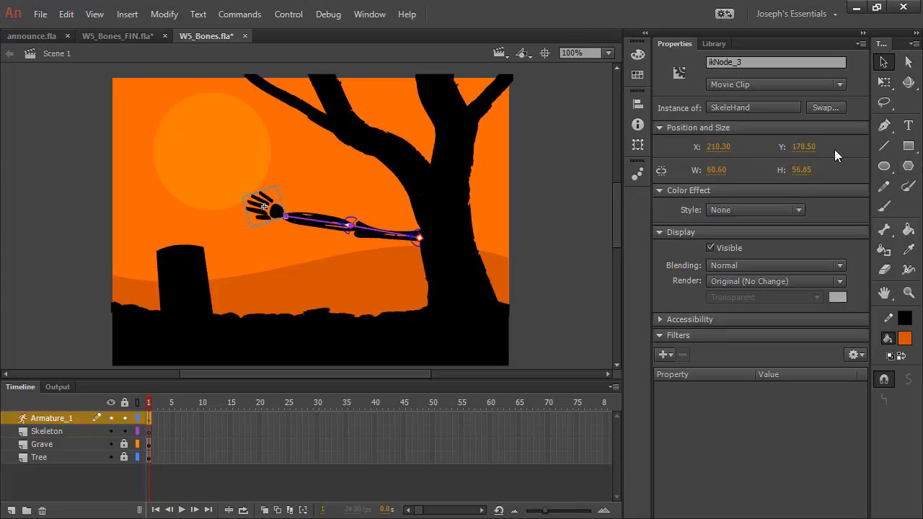
- Save W5_Bones.fla and make the Skeleton layer active
left_click(884, 166)
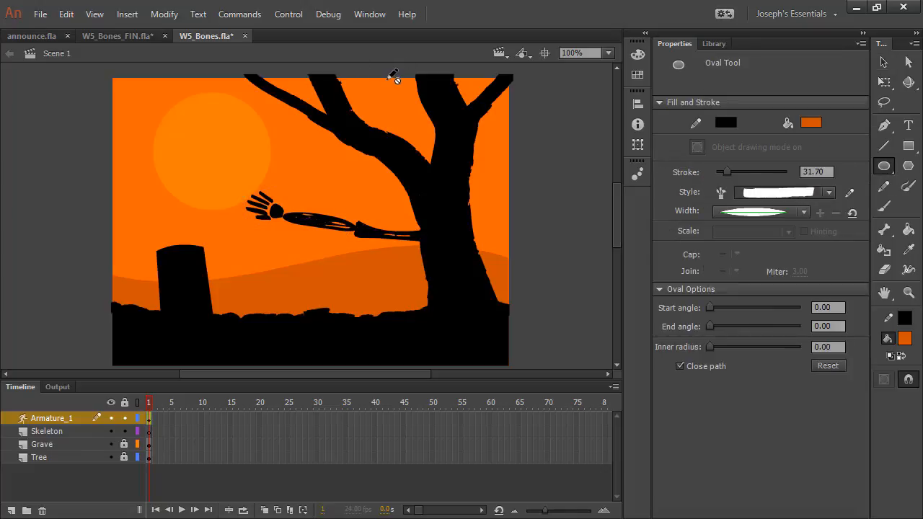
key("ctrl+s")
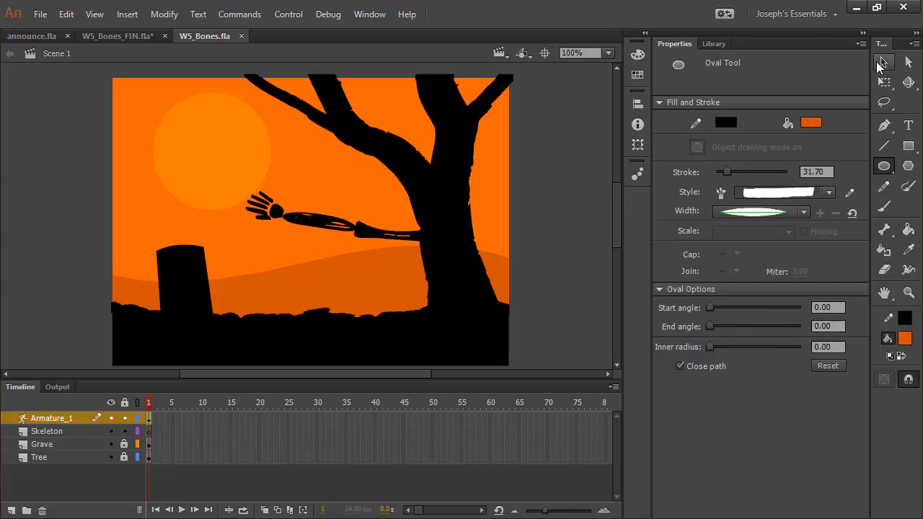
left_click(82, 431)
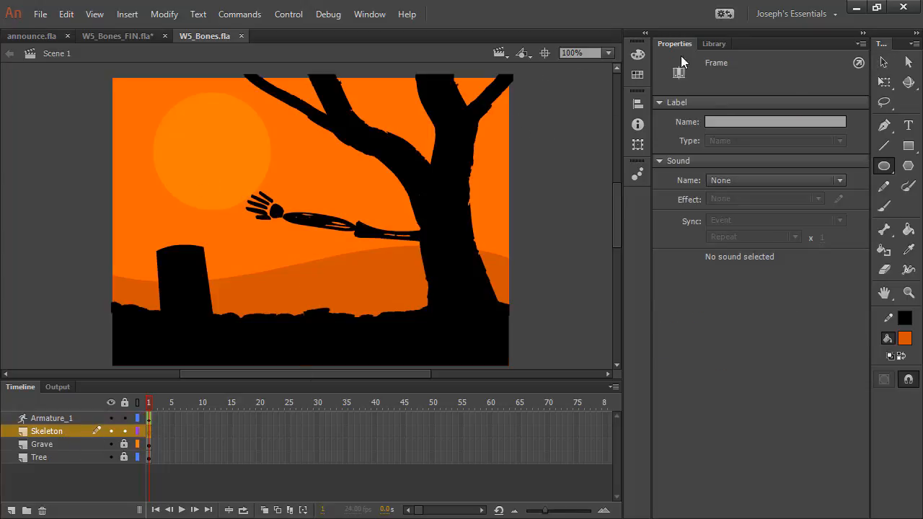
- Draw a bright green circle with no stroke, about 38 px across, just beyond the skeleton hand's fingers with the Oval tool
left_click(715, 44)
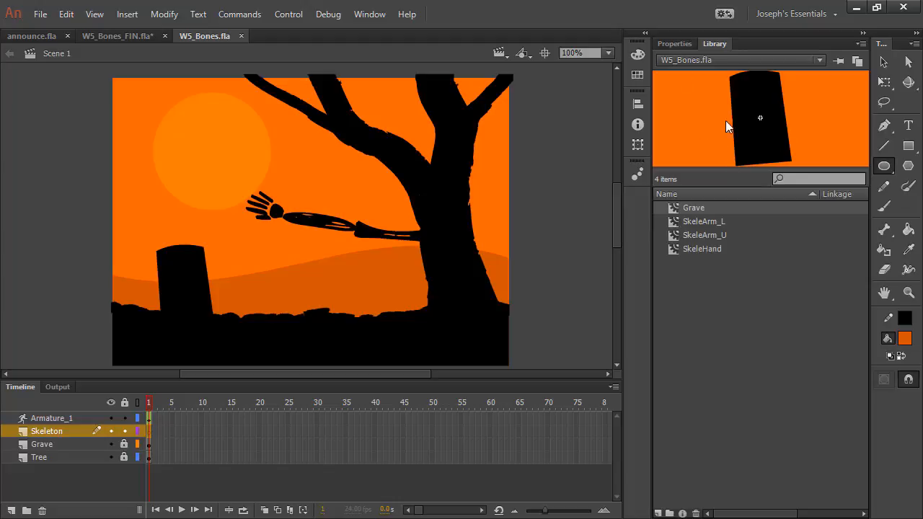
left_click(675, 44)
left_click(885, 165)
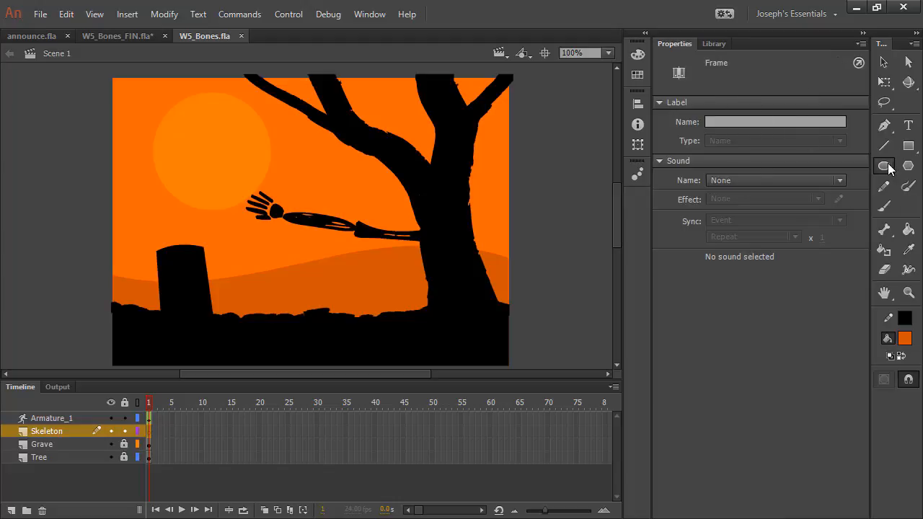
left_click(799, 165)
left_click(884, 63)
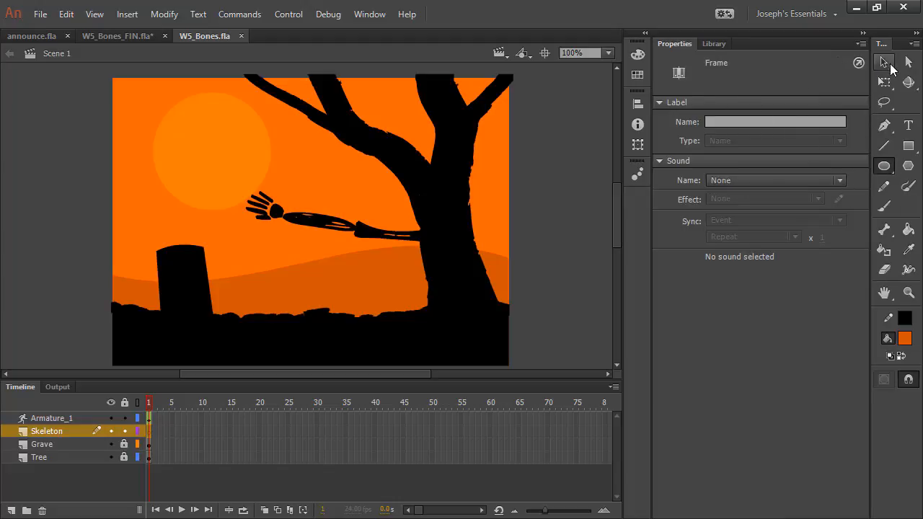
left_click(884, 165)
left_click(812, 122)
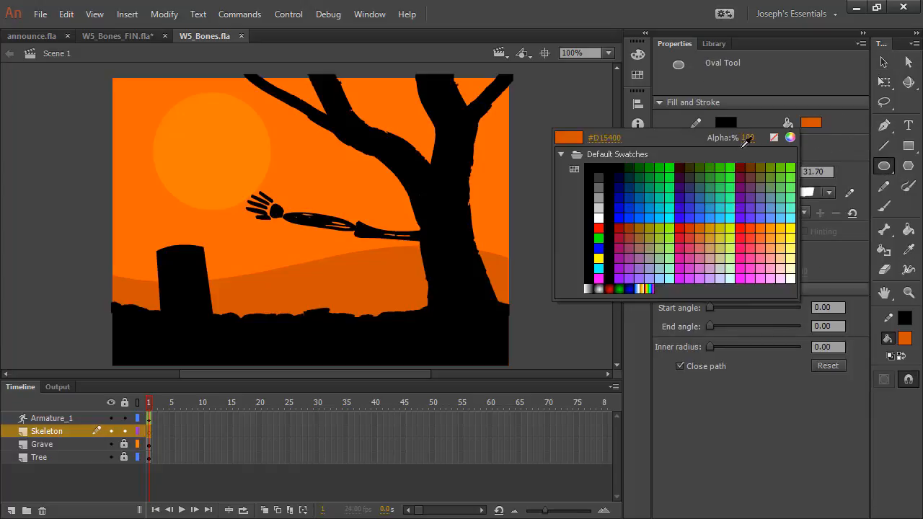
left_click(732, 166)
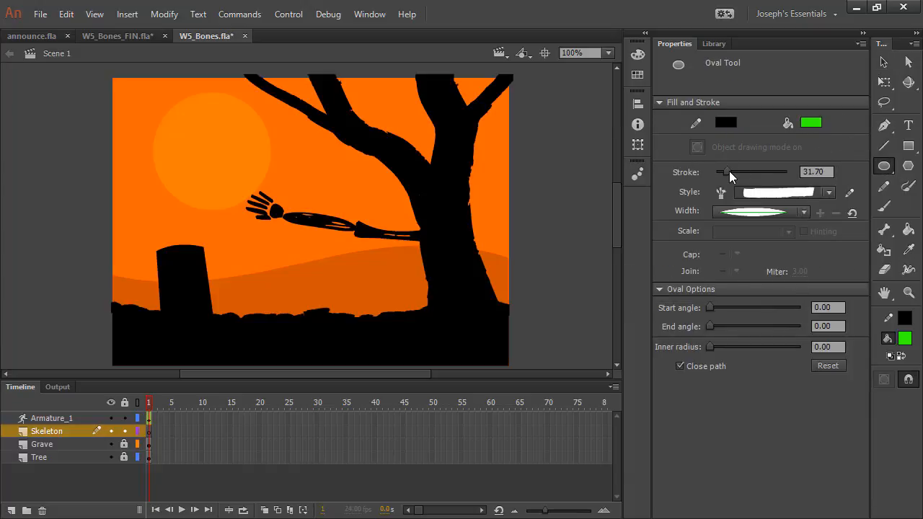
left_click(726, 123)
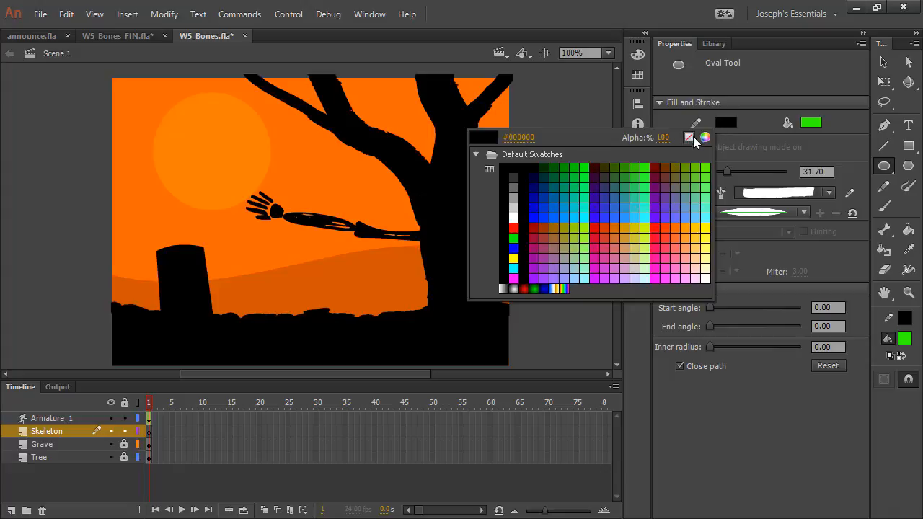
left_click(689, 137)
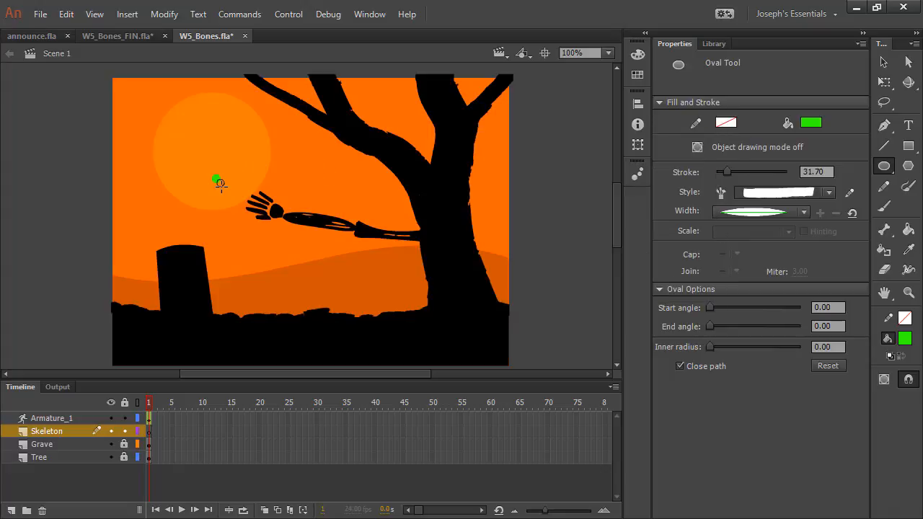
left_click_drag(221, 184, 239, 203)
- Convert the green circle into a movie clip symbol named Ghost
left_click(884, 63)
left_click(223, 189)
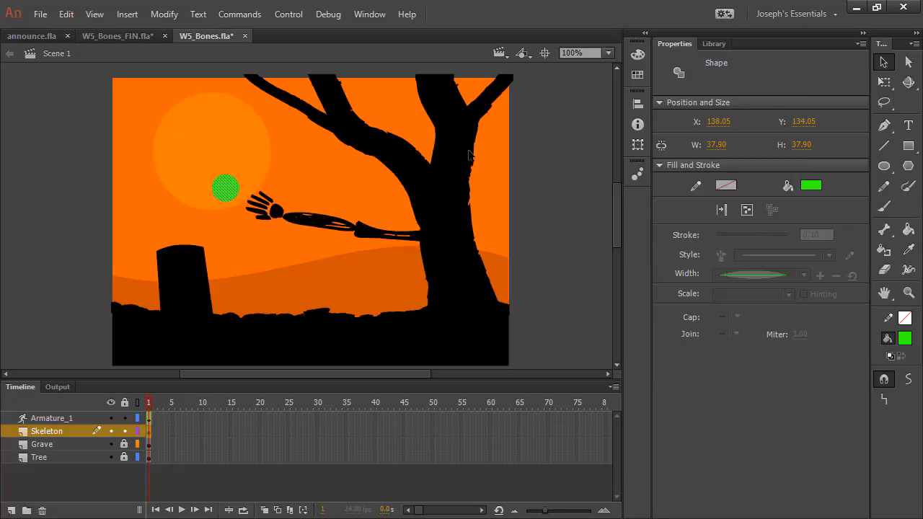
left_click(160, 16)
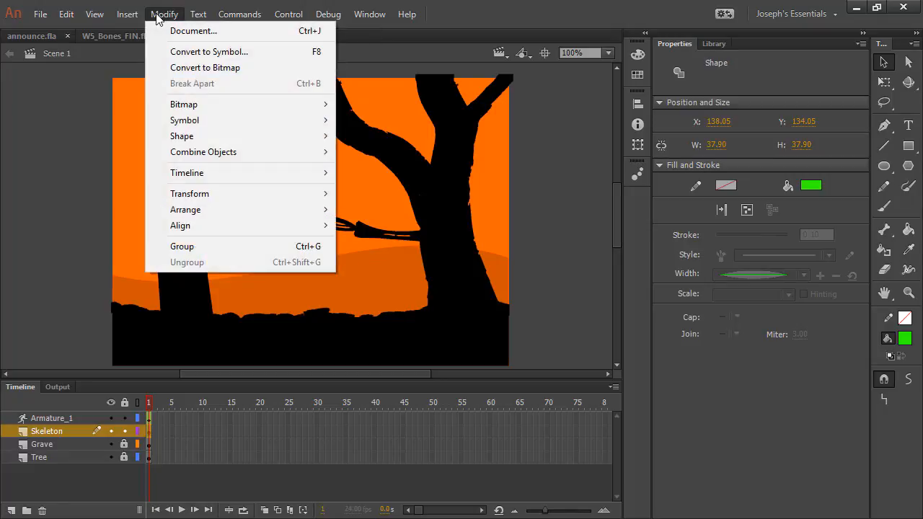
left_click(214, 52)
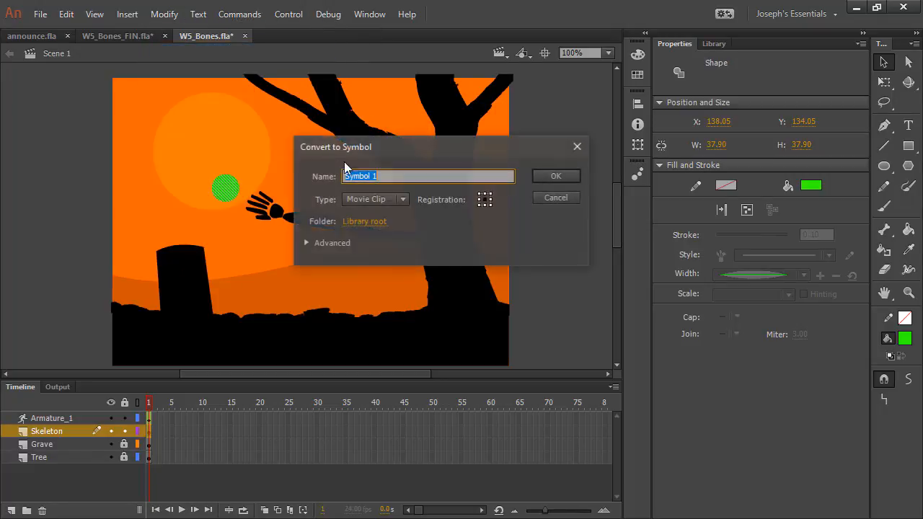
type("Ghost")
left_click(572, 179)
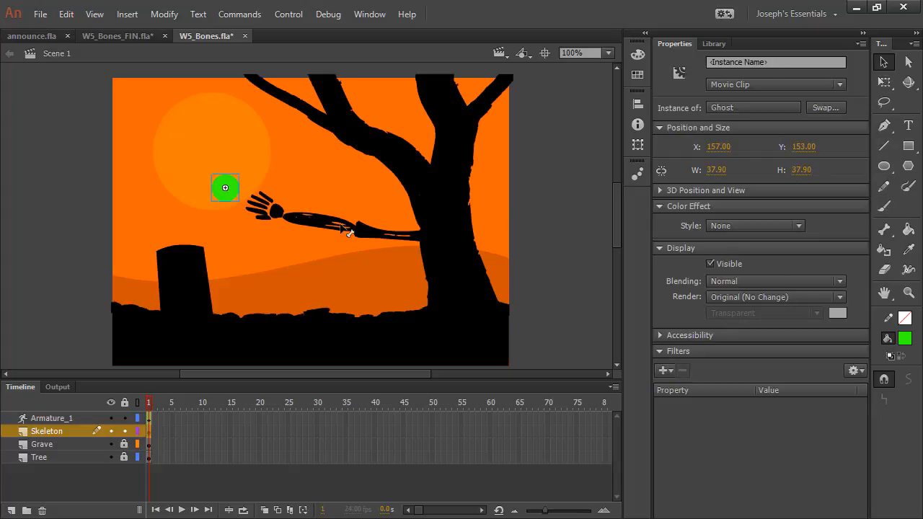
- Extend the armature with a bone from the wrist joint to the centre of the Ghost circle
left_click(891, 231)
left_click_drag(285, 217, 264, 209)
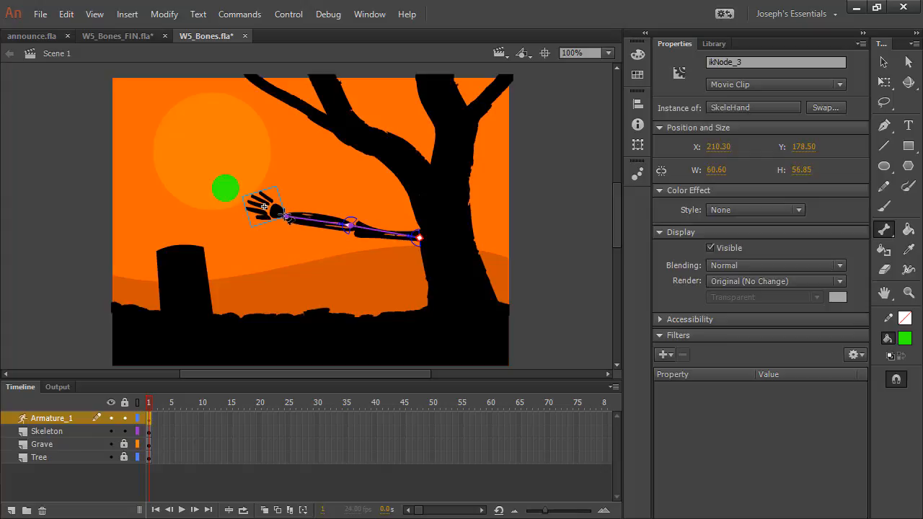
left_click_drag(286, 215, 226, 189)
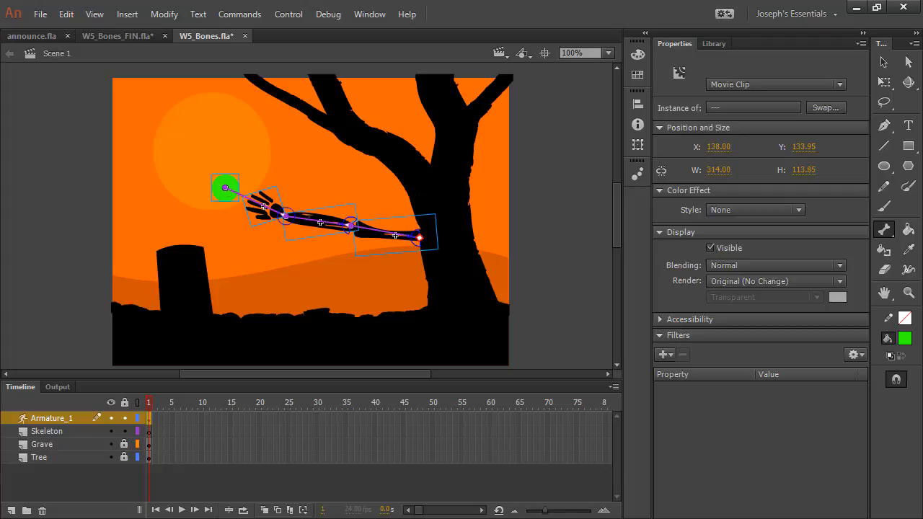
- Constrain the hand bone's joint rotation and swing the hand to test it
left_click(884, 62)
left_click(252, 202)
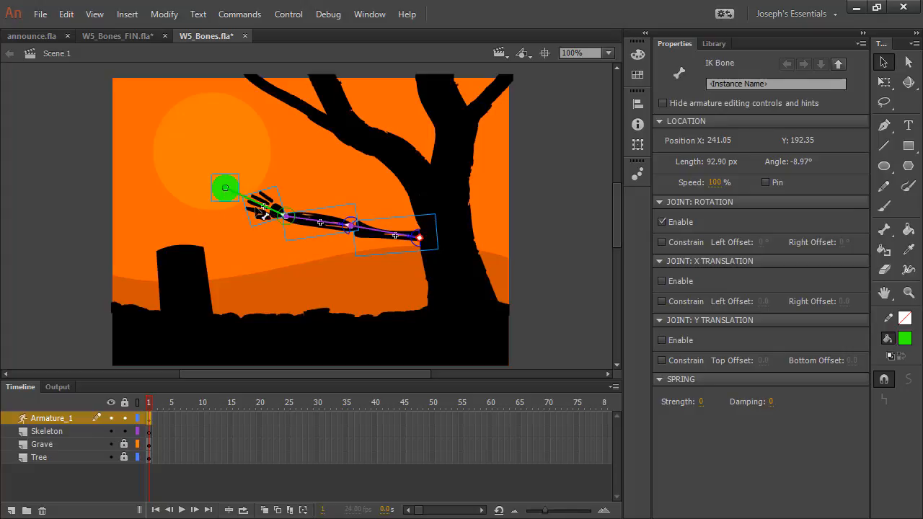
left_click(662, 243)
left_click(323, 187)
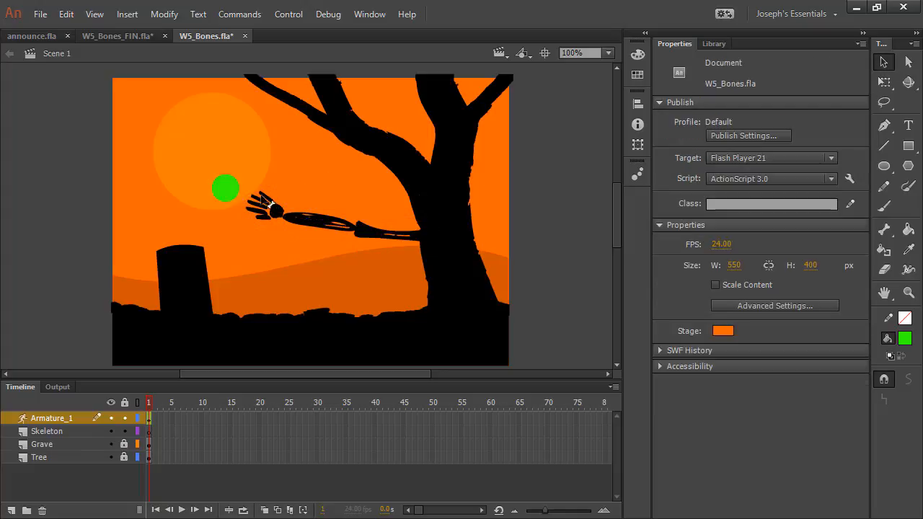
left_click_drag(267, 202, 215, 196)
- Adjust the hand bone's left and right rotation offsets, and pull the Ghost circle to about X 154, Y 154
left_click(244, 207)
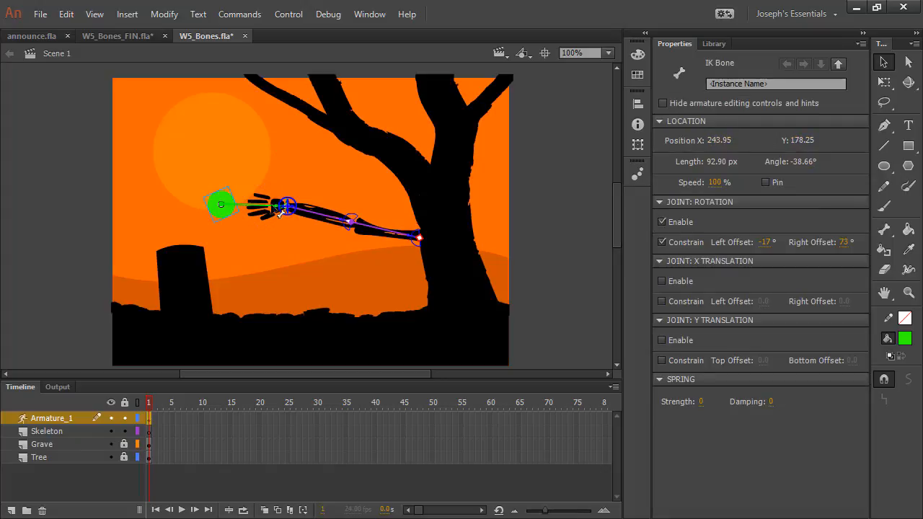
left_click_drag(765, 241, 793, 243)
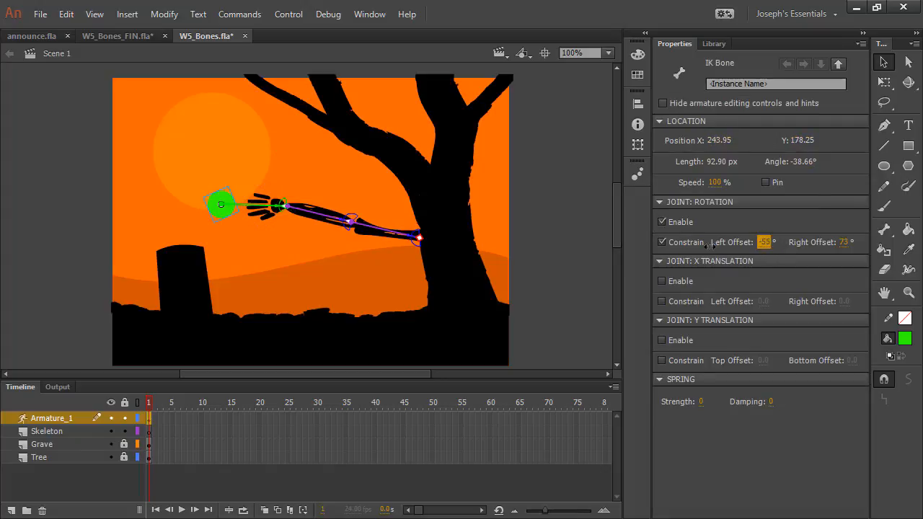
left_click_drag(710, 246, 698, 247)
left_click_drag(783, 244, 790, 246)
left_click_drag(846, 245, 871, 247)
left_click_drag(231, 209, 179, 181)
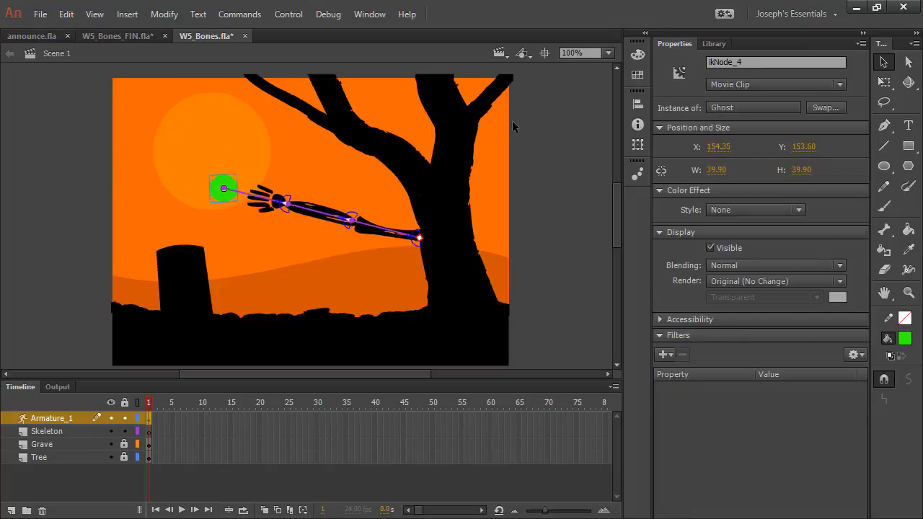
left_click(523, 202)
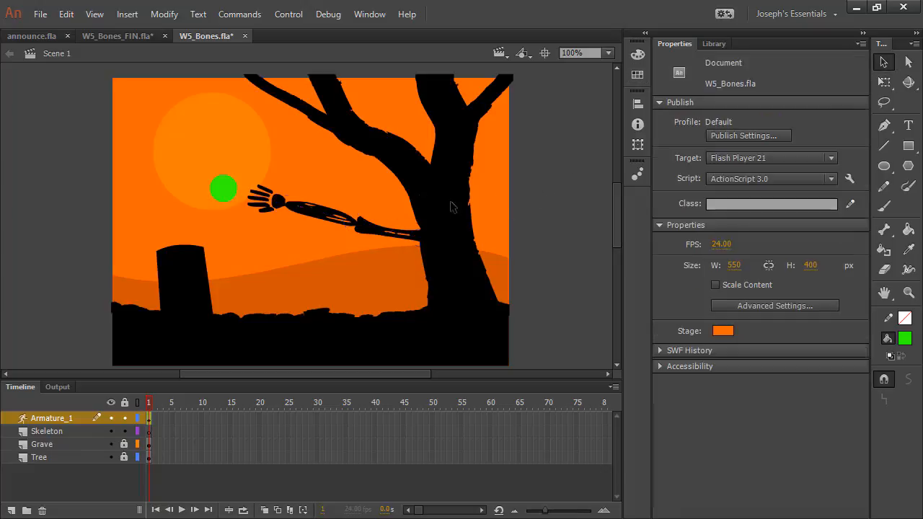
- Make the Ghost instance on the stage fully transparent with an Alpha color effect
left_click(222, 199)
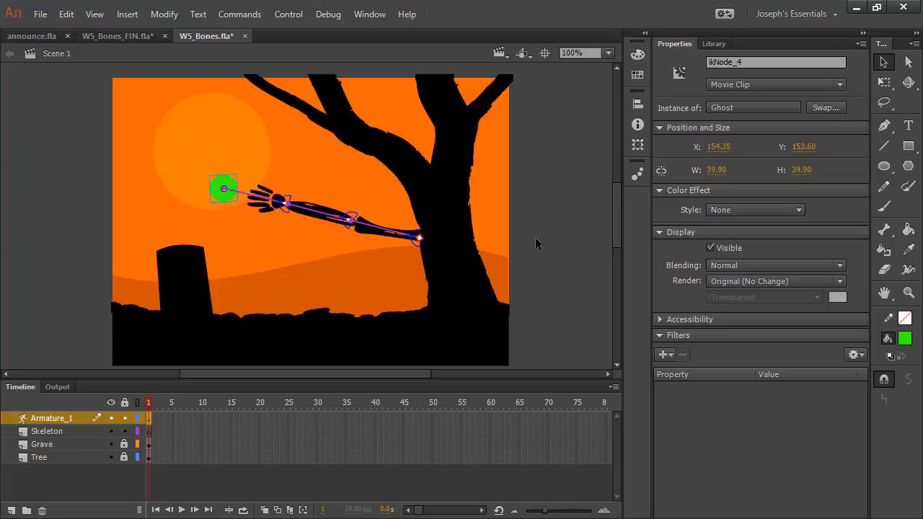
left_click(747, 210)
left_click(738, 289)
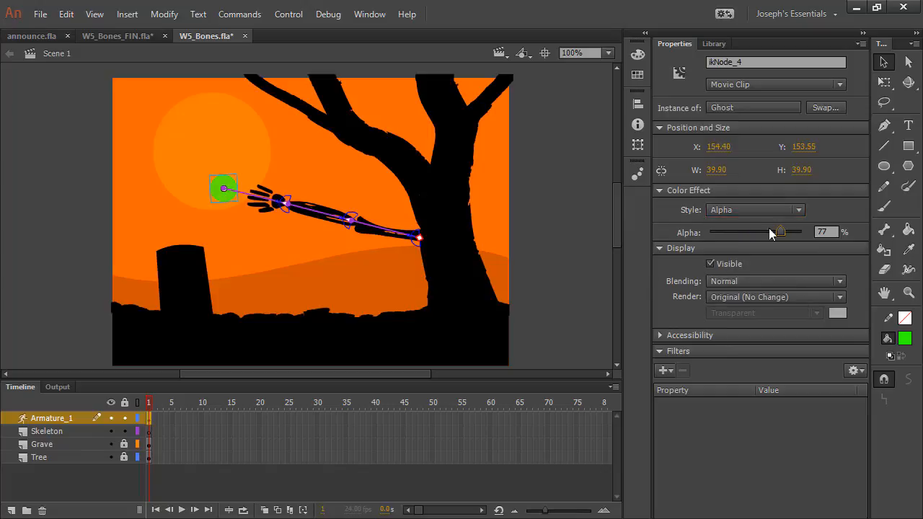
left_click_drag(771, 230, 605, 245)
left_click(318, 267)
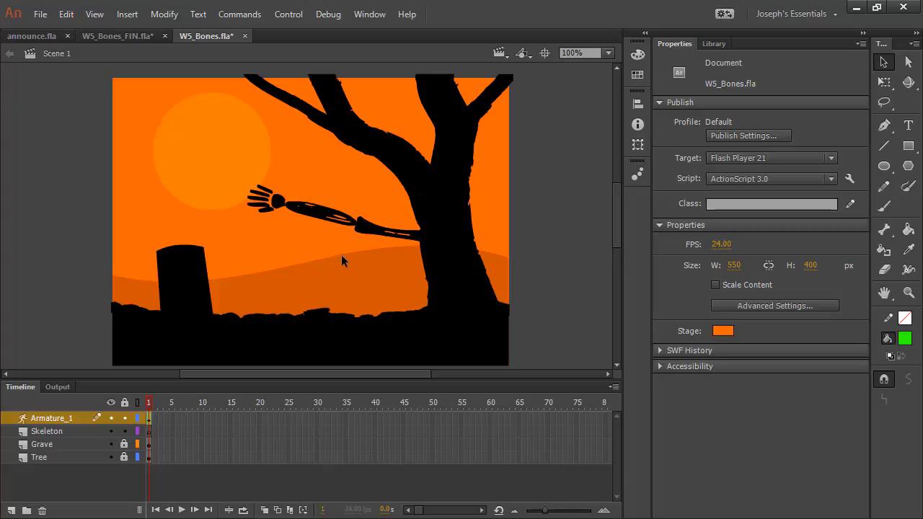
- Make the circle's green fill fully transparent inside the Ghost symbol and return to Scene 1
left_click(716, 43)
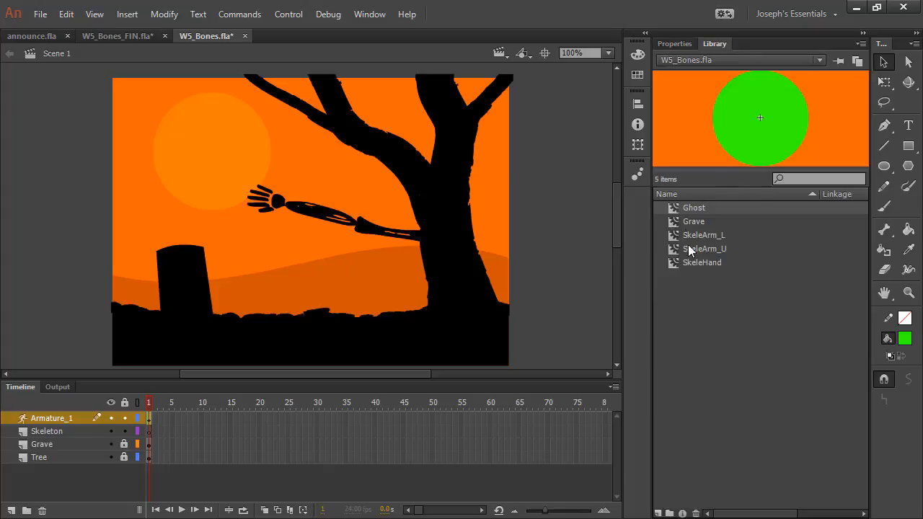
double_click(676, 210)
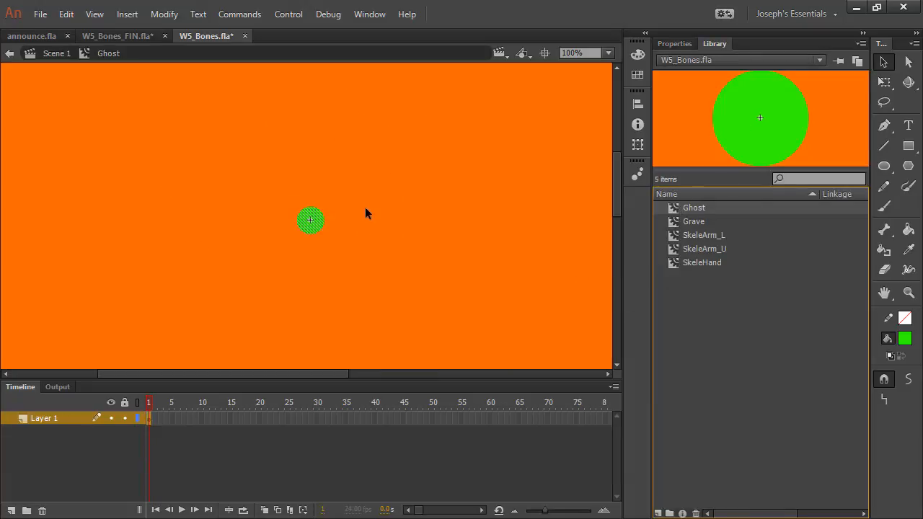
left_click(439, 176)
left_click_drag(117, 329, 105, 339)
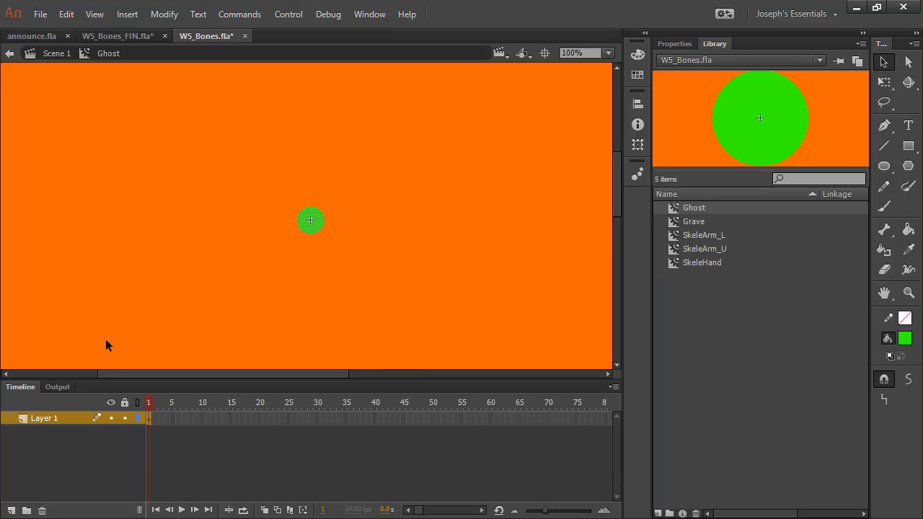
left_click(674, 44)
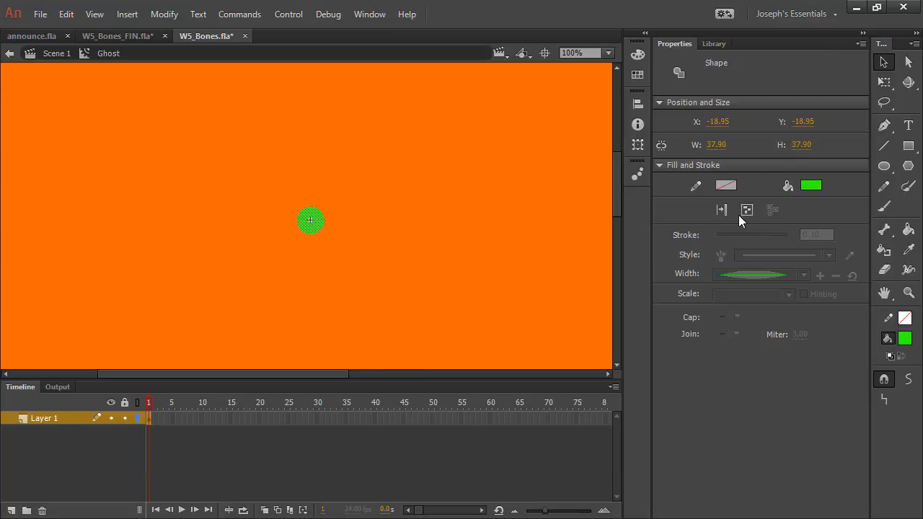
left_click(810, 186)
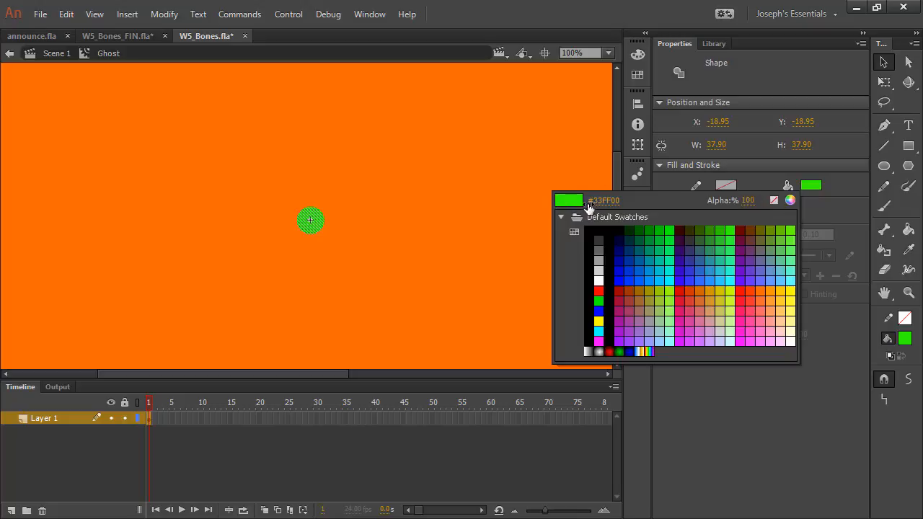
left_click_drag(743, 201, 269, 334)
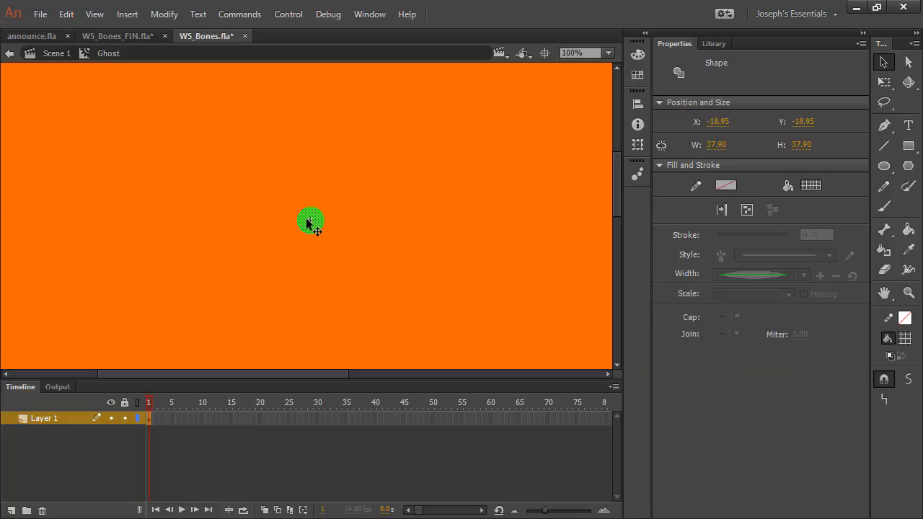
left_click(53, 53)
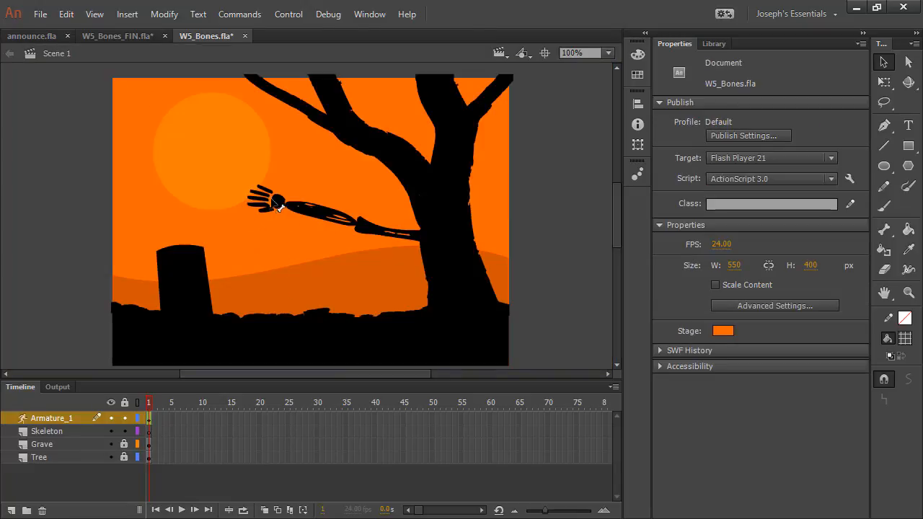
- Lower the arm by pulling the skeleton hand to about X 207, Y 204, and select the forearm
left_click_drag(280, 207, 262, 239)
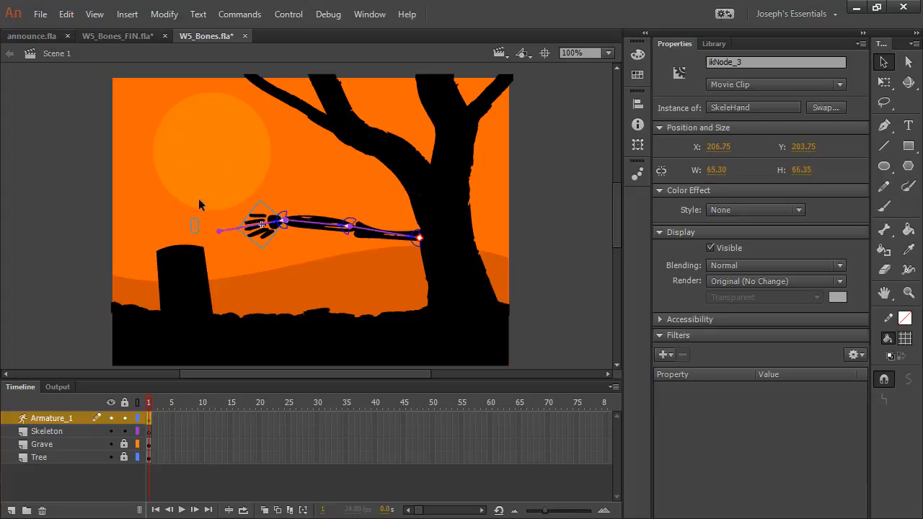
left_click_drag(200, 233, 234, 173)
left_click(291, 201)
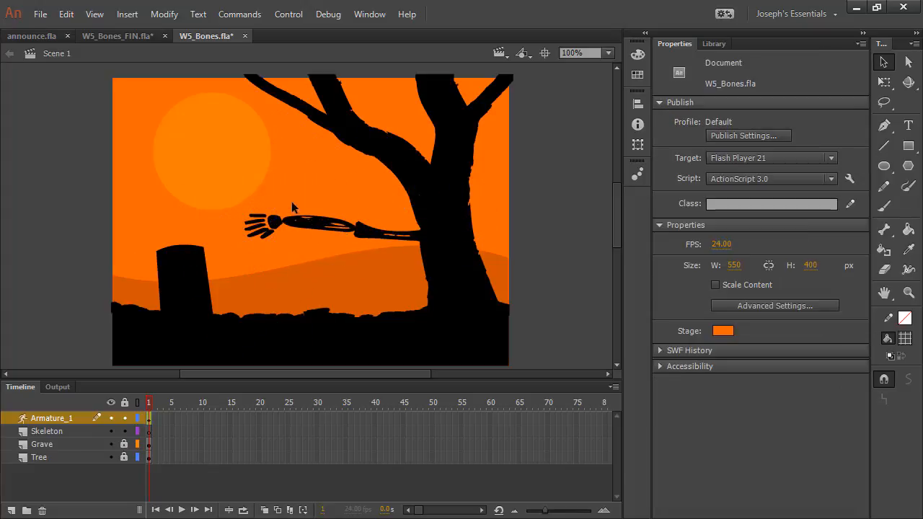
left_click(318, 230)
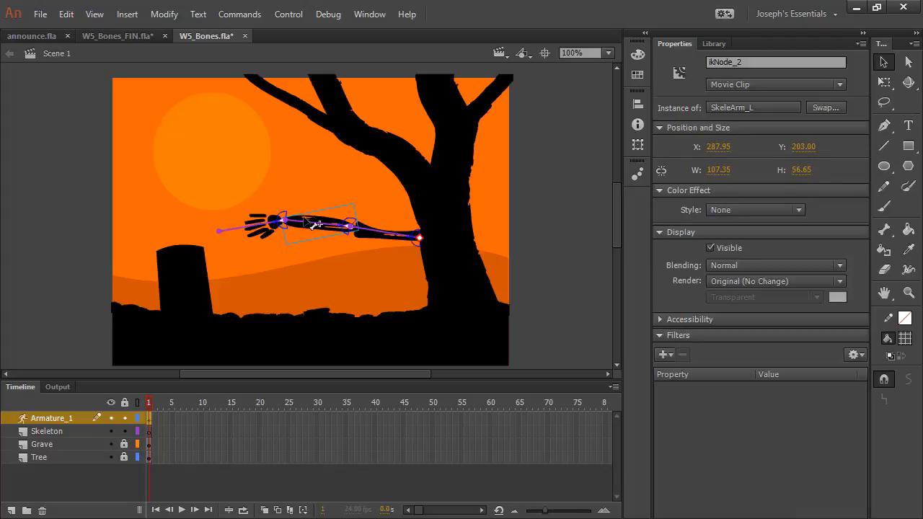
- Bend the arm up at the elbow by pulling the skeleton hand to about X 266, Y 124
left_click(339, 173)
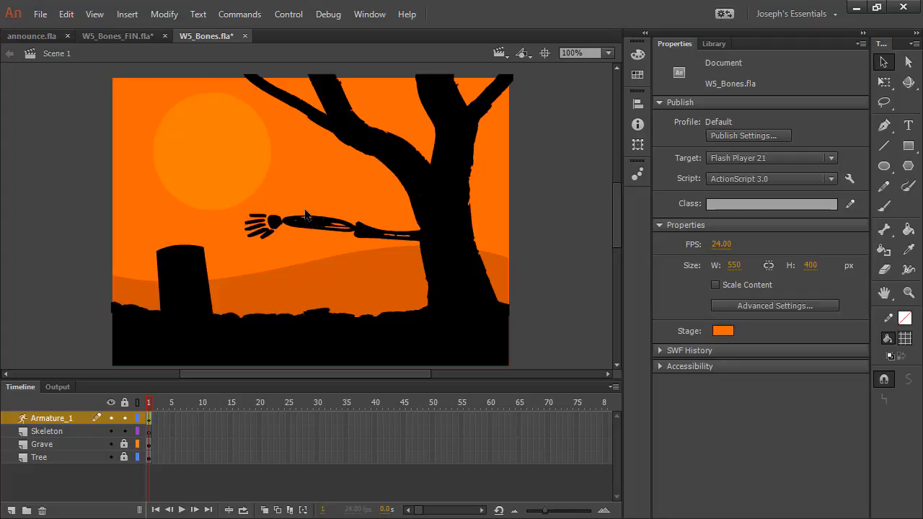
left_click_drag(308, 221, 224, 186)
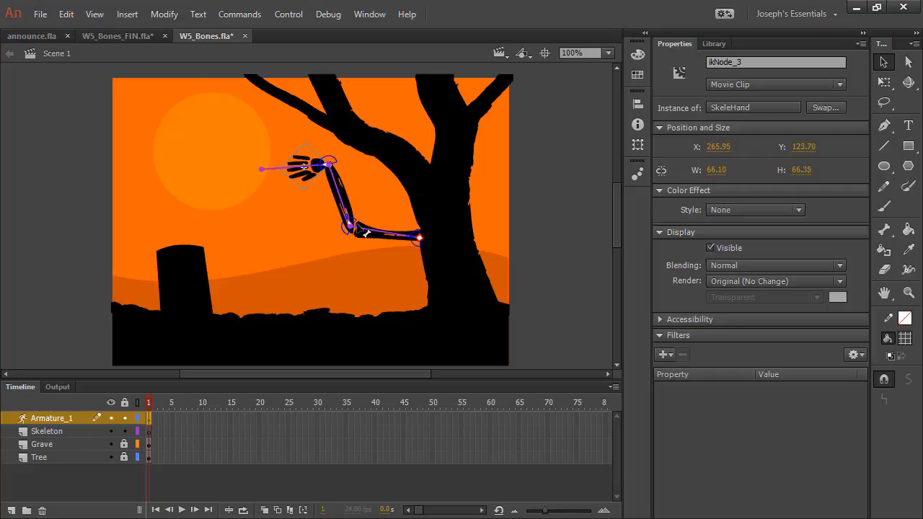
- Try moving the forearm's joint from the elbow to the forearm's middle with Free Transform, and undo the shift
left_click(885, 83)
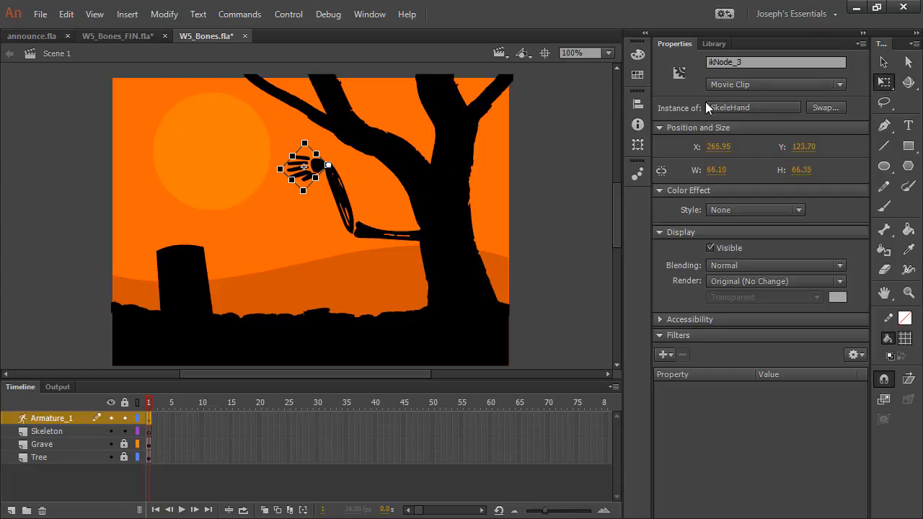
left_click(351, 206)
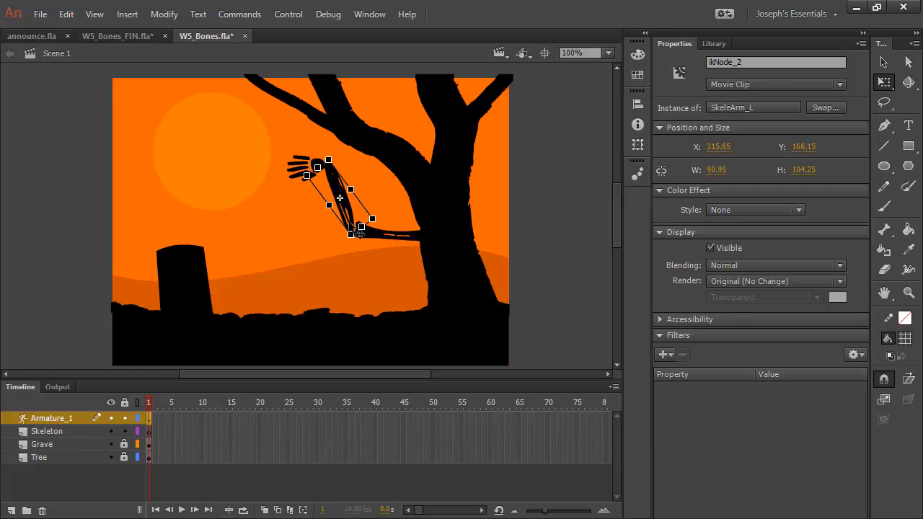
left_click_drag(352, 229, 339, 197)
left_click(885, 62)
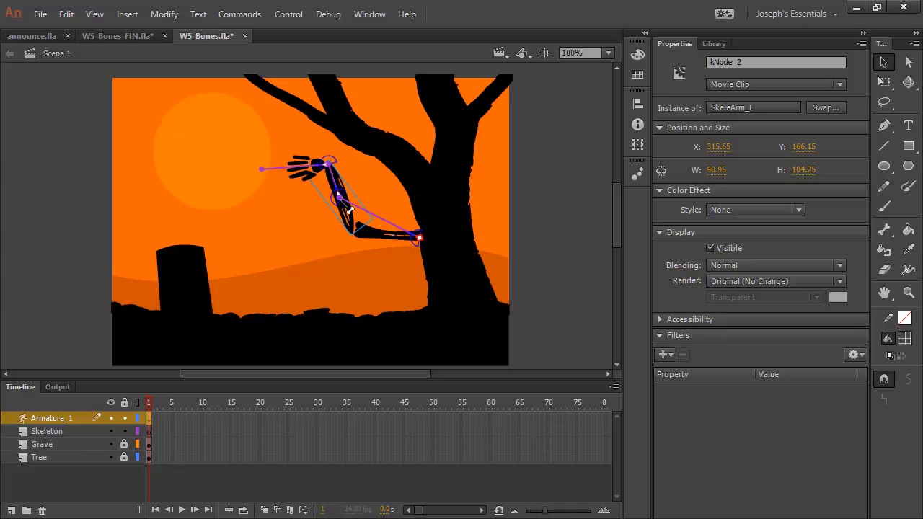
mouse_move(308, 177)
left_mouse_down()
mouse_move(241, 238)
mouse_move(347, 330)
mouse_move(274, 288)
mouse_move(303, 160)
left_mouse_up()
left_click_drag(315, 201, 341, 279)
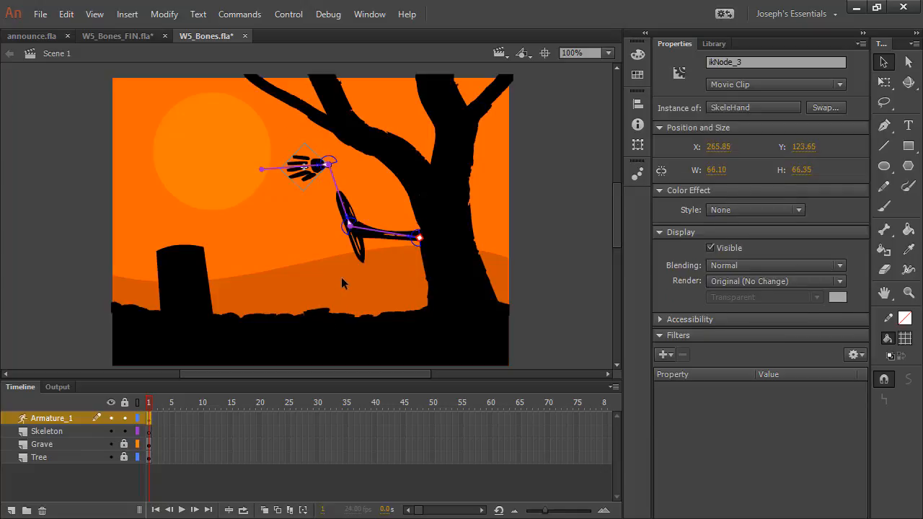
key("ctrl+z")
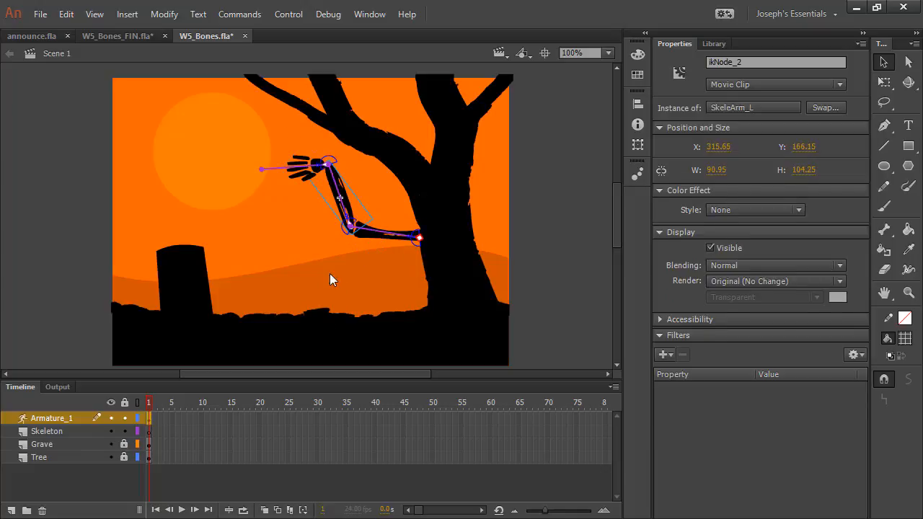
- Pull the hand to pose the forearm upright at about X 331, Y 198, and save the file
left_click(339, 254)
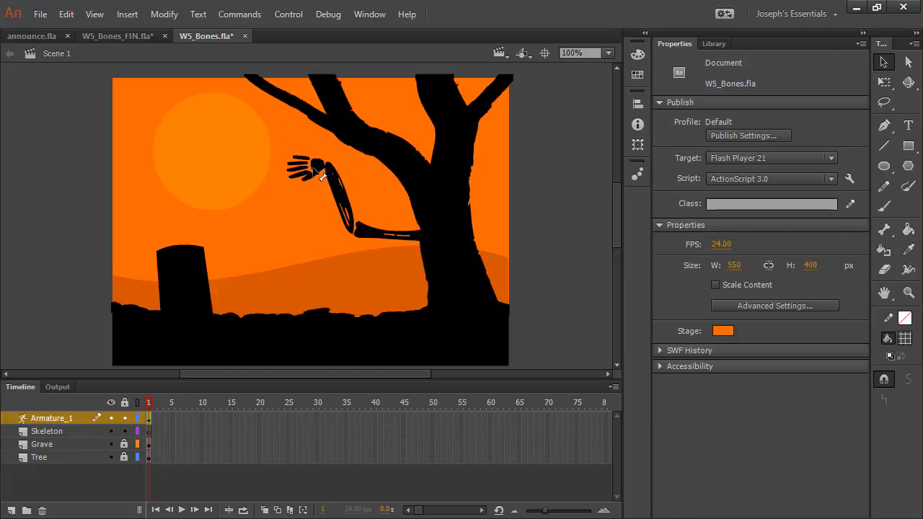
left_click_drag(319, 170, 242, 180)
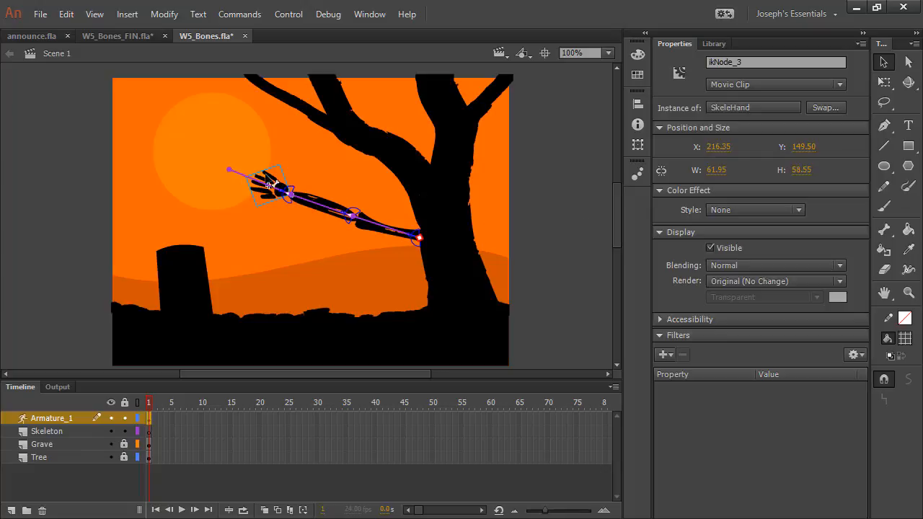
left_click_drag(277, 187, 309, 247)
left_click(434, 370)
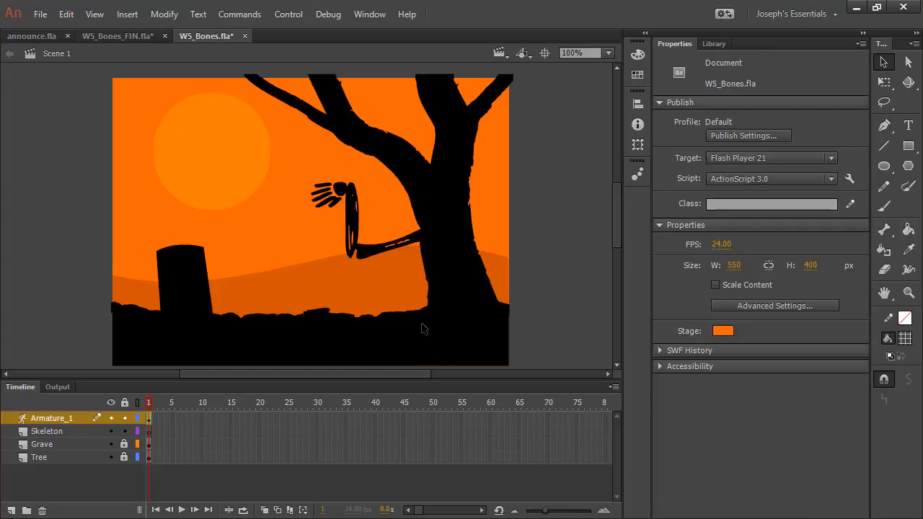
key("ctrl+s")
- Extend the Armature_1, Skeleton, Grave and Tree layers to frame 45
left_click(363, 221)
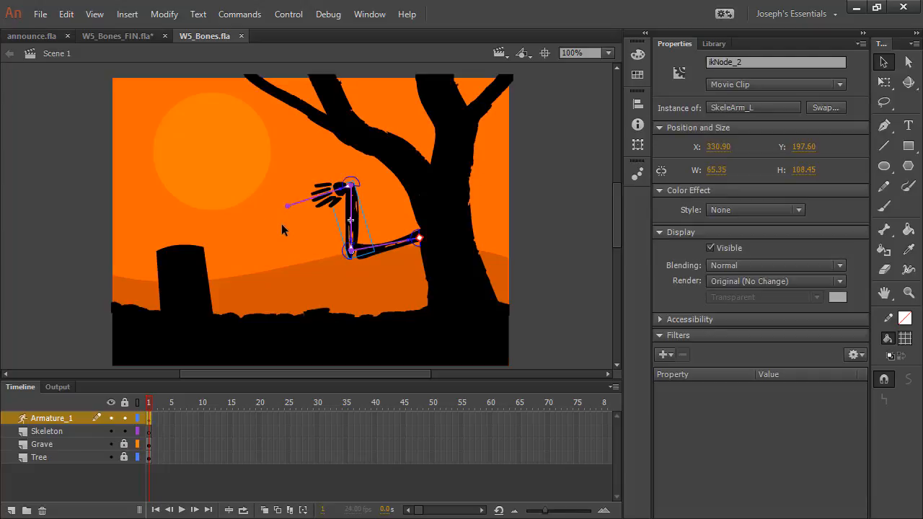
left_click(171, 417)
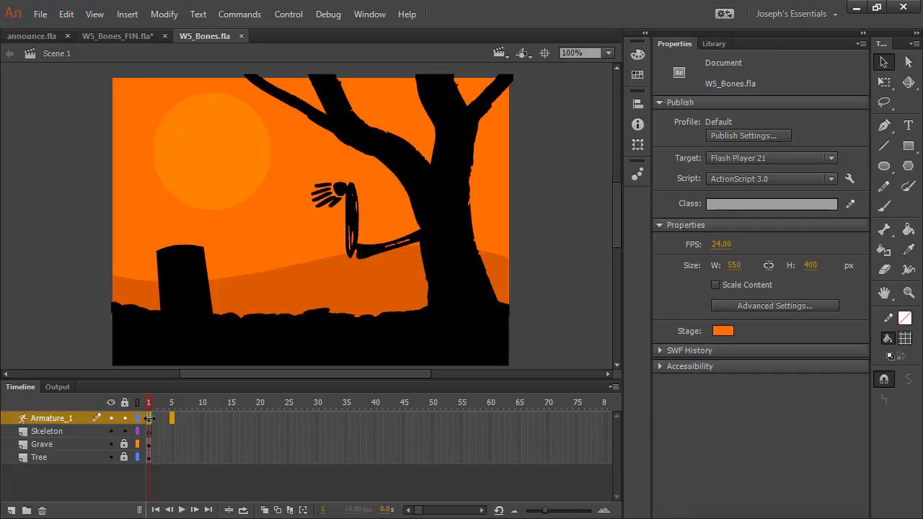
left_click(149, 419)
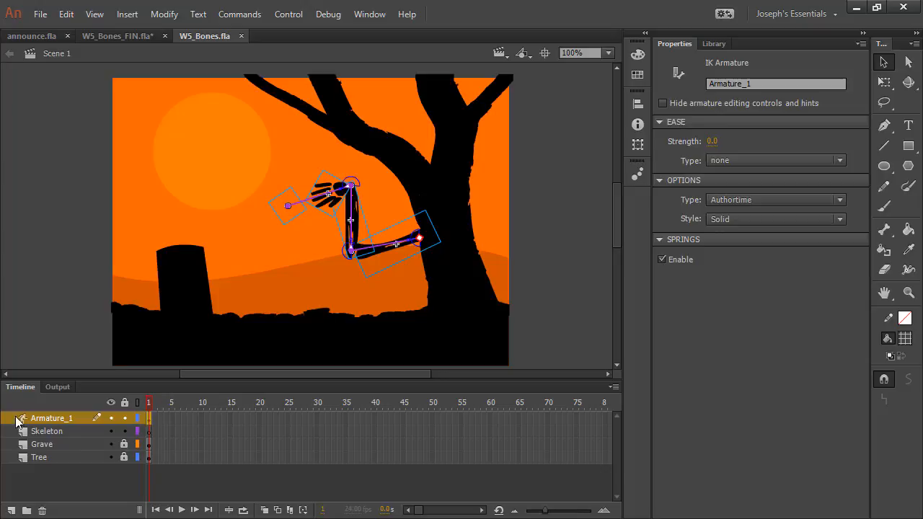
left_click(41, 433)
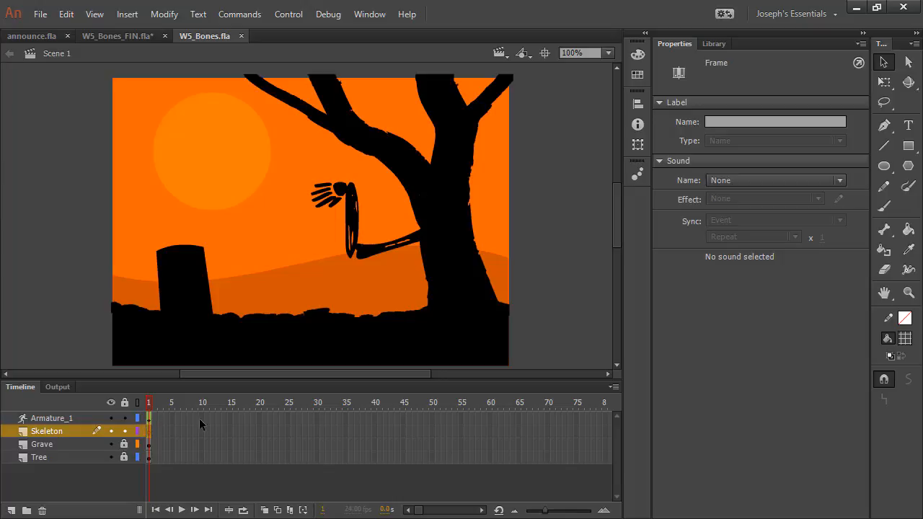
left_click_drag(402, 417, 403, 462)
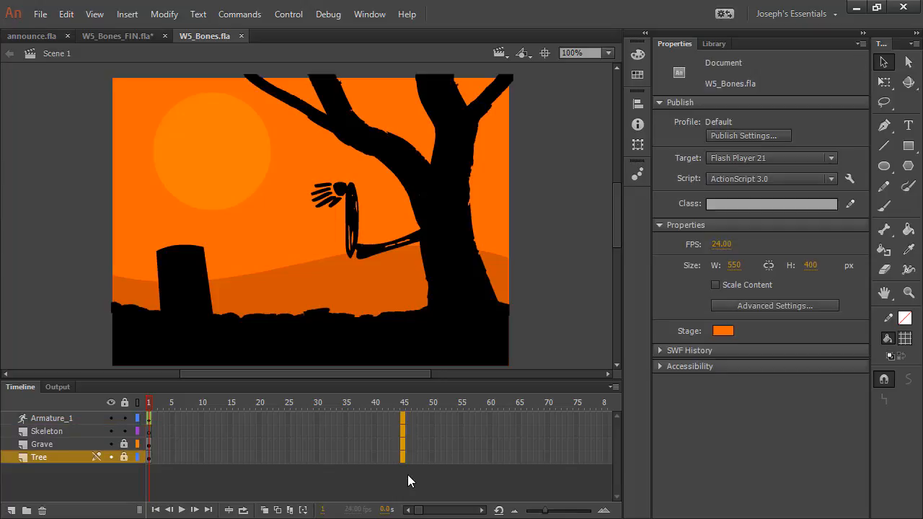
key("F5")
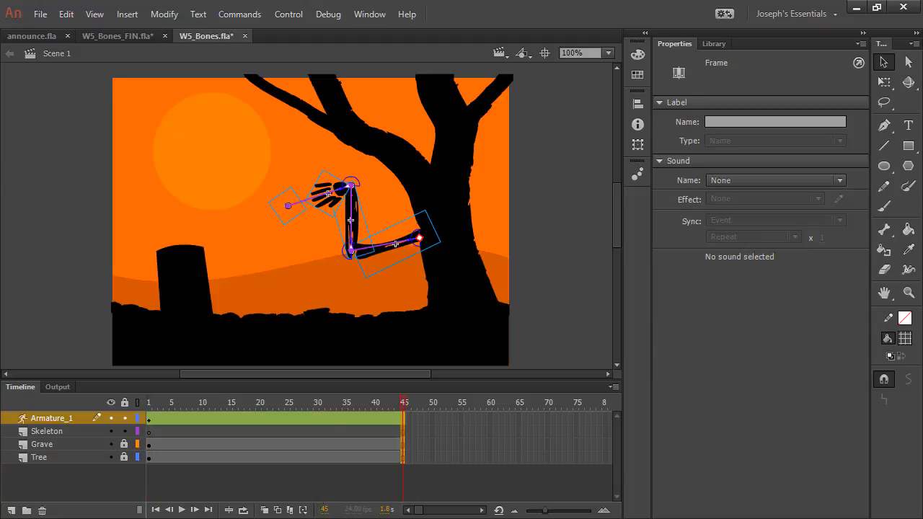
- Select the armature span at frame 21 and set its easing to Stop and Start (Slow) with a strength of 2
left_click(218, 404)
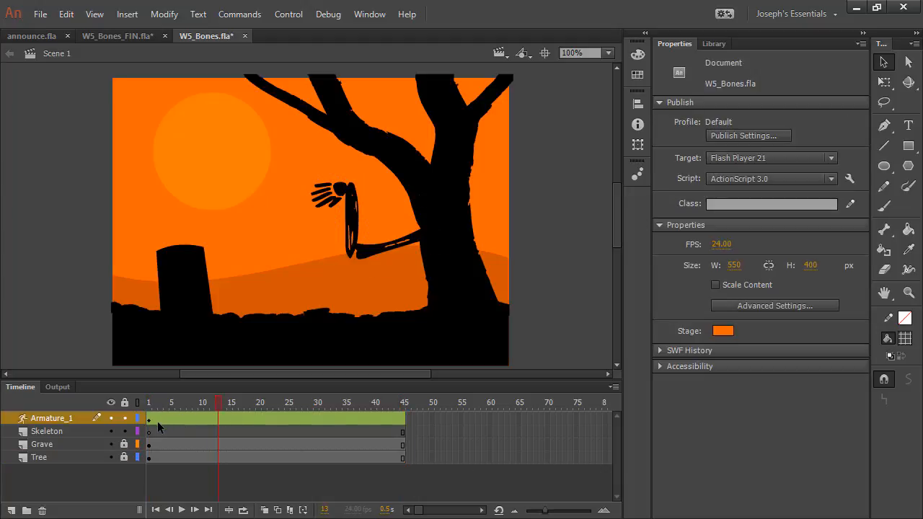
left_click_drag(172, 405, 351, 406)
left_click(189, 415)
left_click(211, 420)
left_click(262, 421)
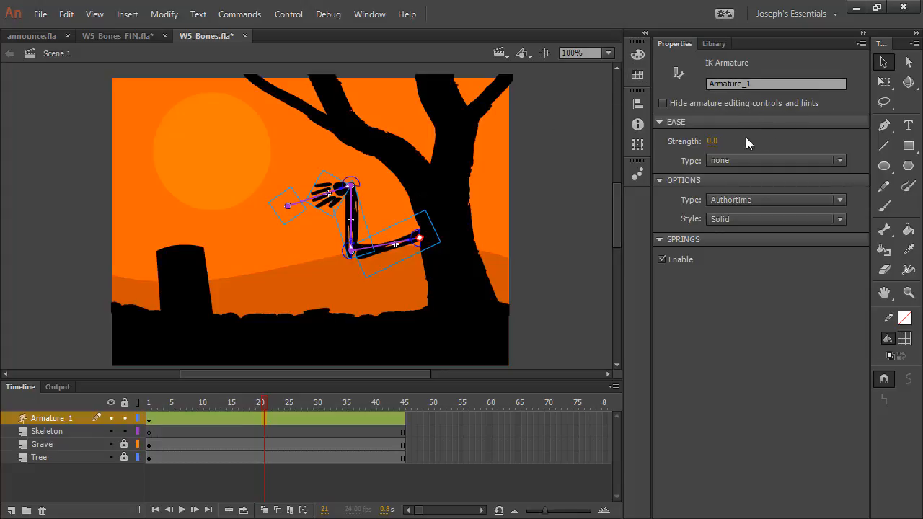
left_click(754, 156)
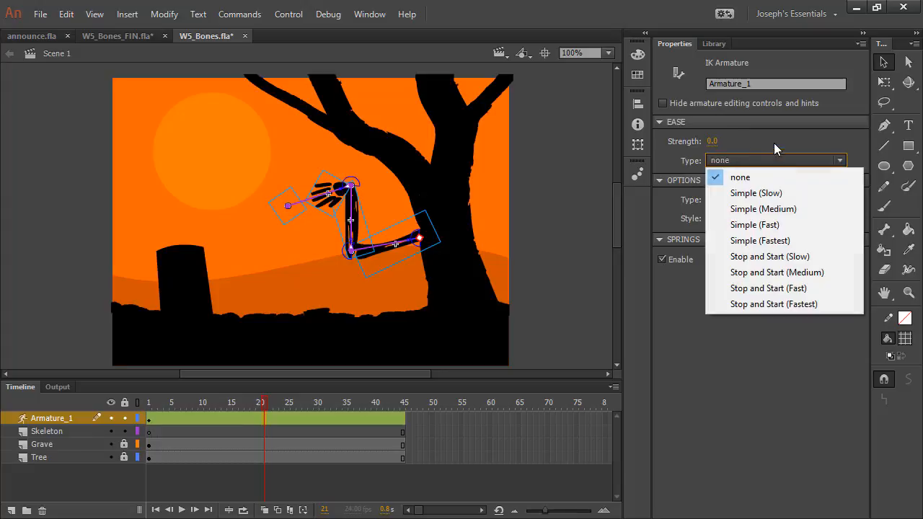
left_click(816, 257)
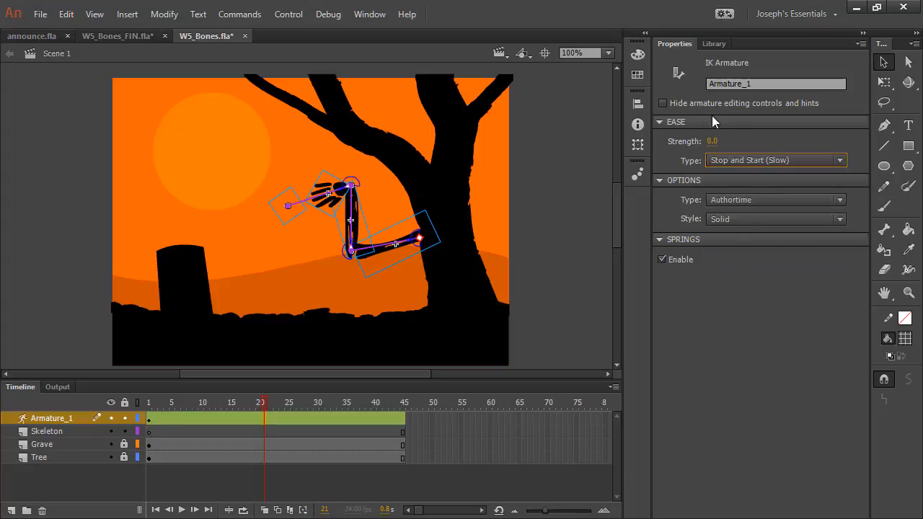
left_click(718, 140)
type("1")
key("Return")
type("2")
- Create an armature pose at frame 21 by pulling the Ghost node until the whole arm sits at about X 181, Y 94
left_click_drag(288, 205, 339, 106)
left_click_drag(245, 124, 258, 181)
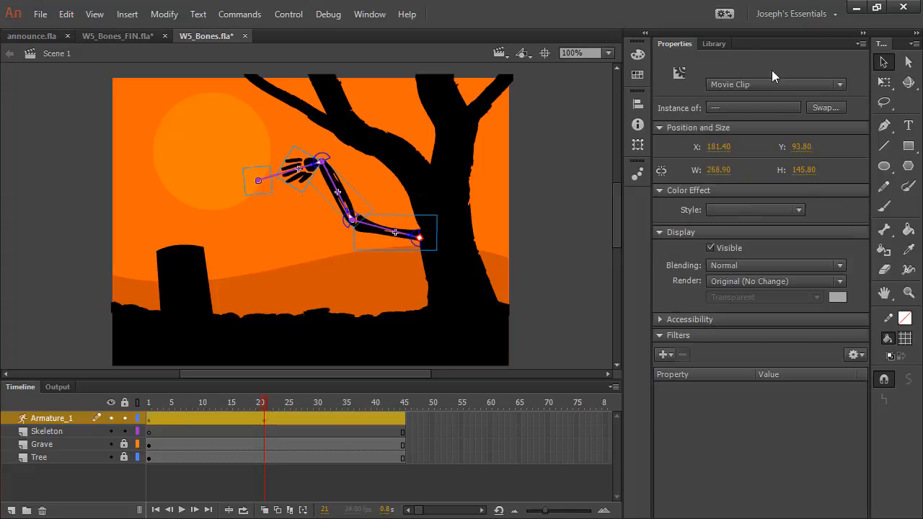
- Try to switch the two-pose armature's type from Authortime to Runtime
left_click(289, 419)
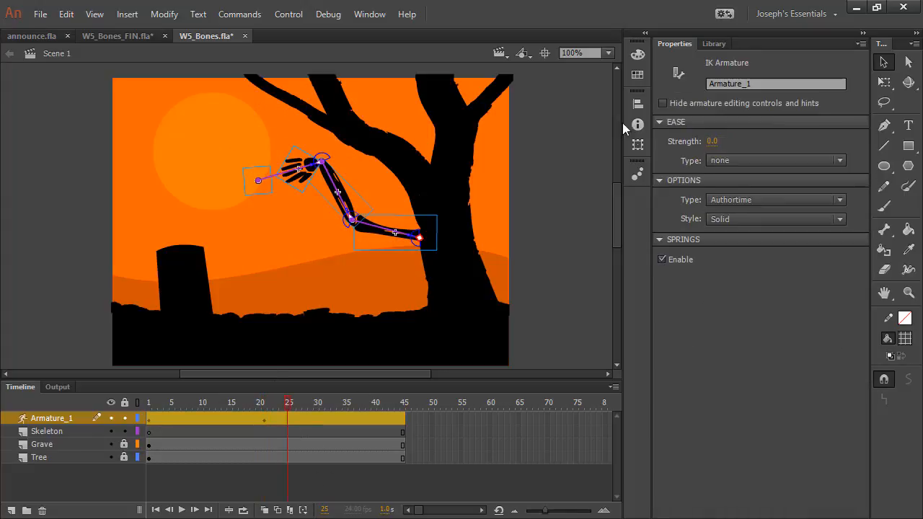
left_click(743, 202)
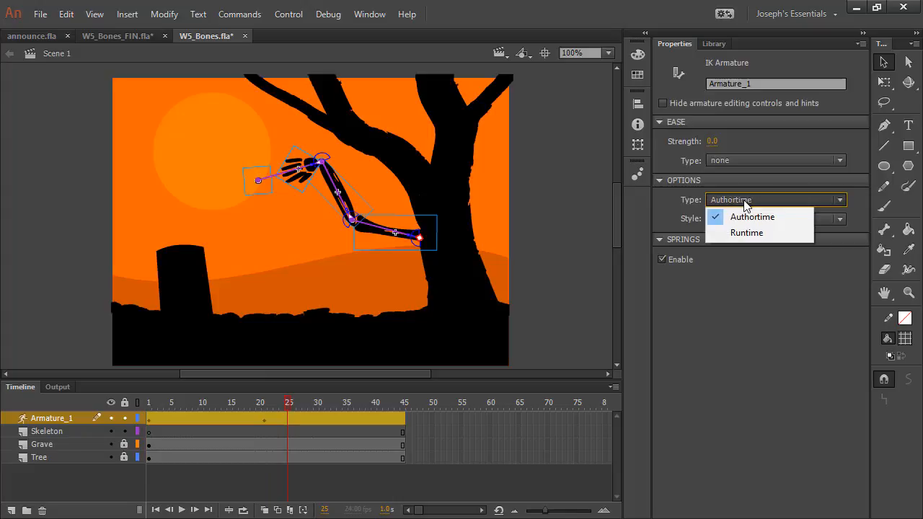
left_click(763, 233)
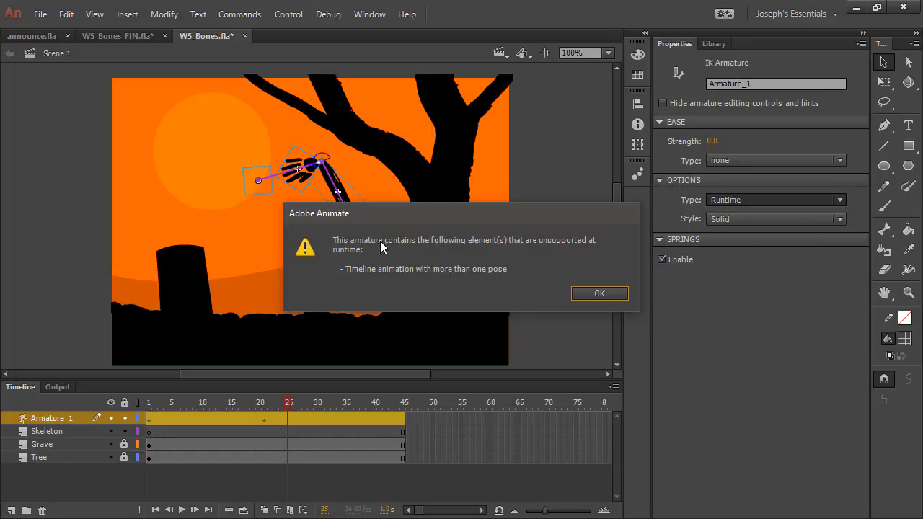
left_click(598, 296)
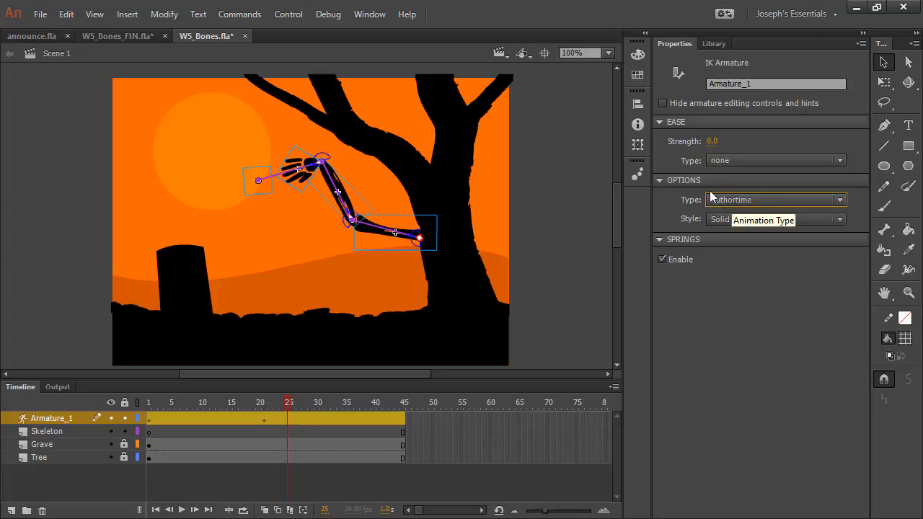
- Cut the armature pose at frame 21
left_click(263, 421)
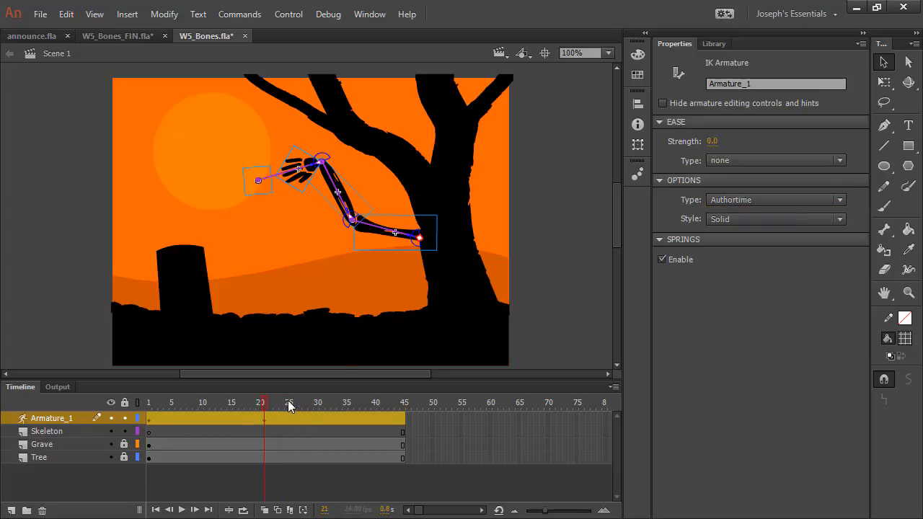
left_click(264, 422)
left_click(260, 420)
right_click(262, 421)
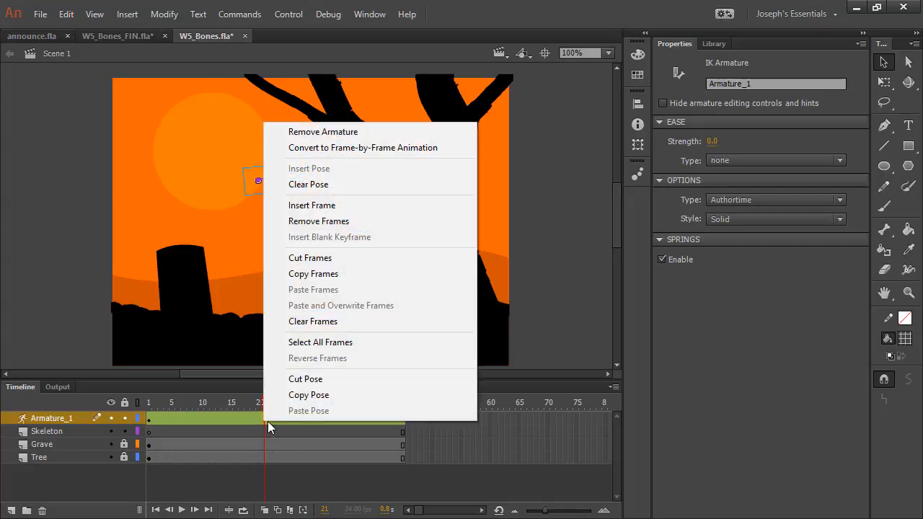
left_click(312, 380)
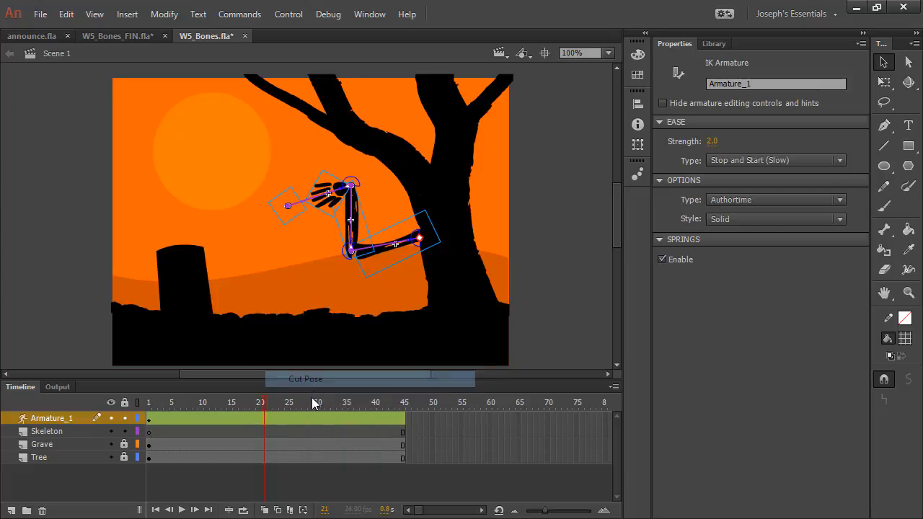
- Set the single-pose armature's type to Runtime
left_click(288, 431)
left_click_drag(287, 403, 151, 401)
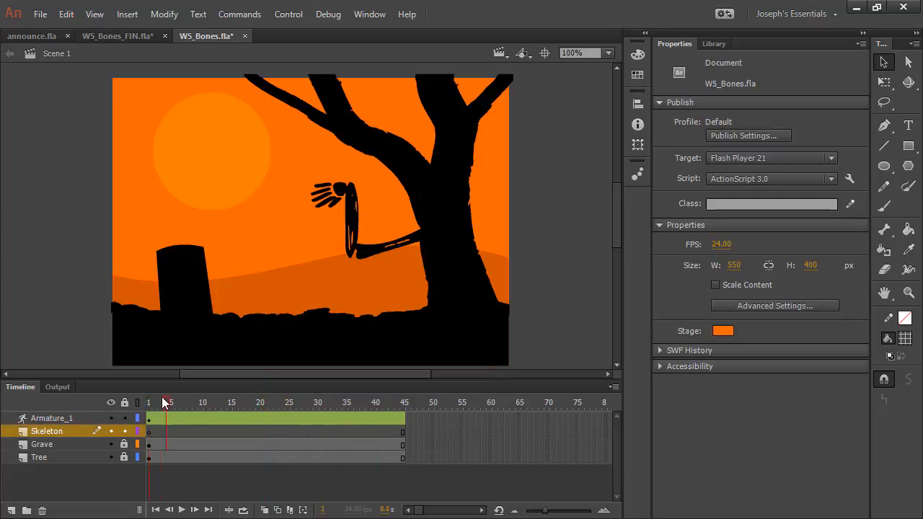
left_click_drag(161, 399, 200, 403)
left_click(159, 417)
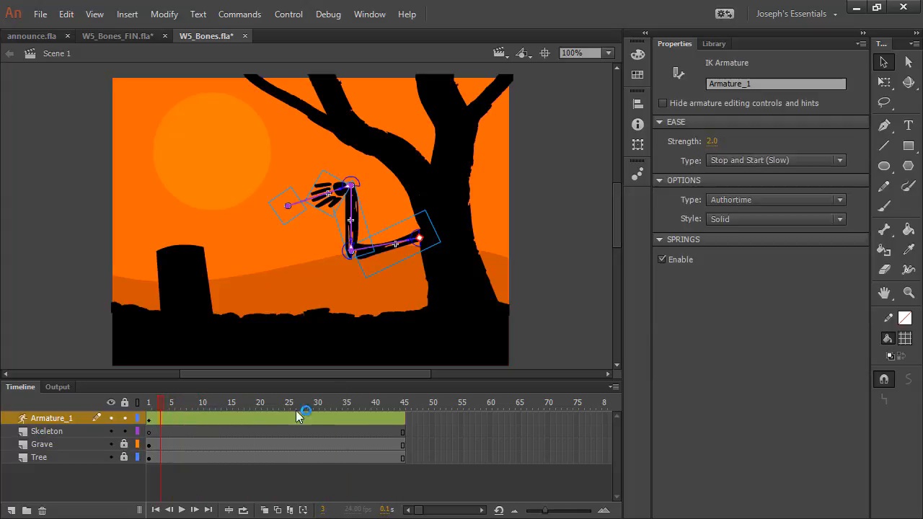
left_click(808, 199)
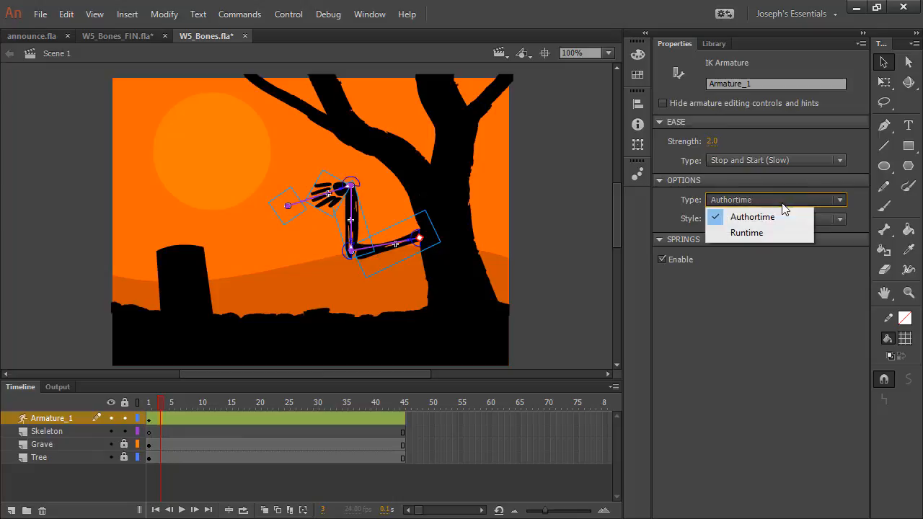
left_click(768, 232)
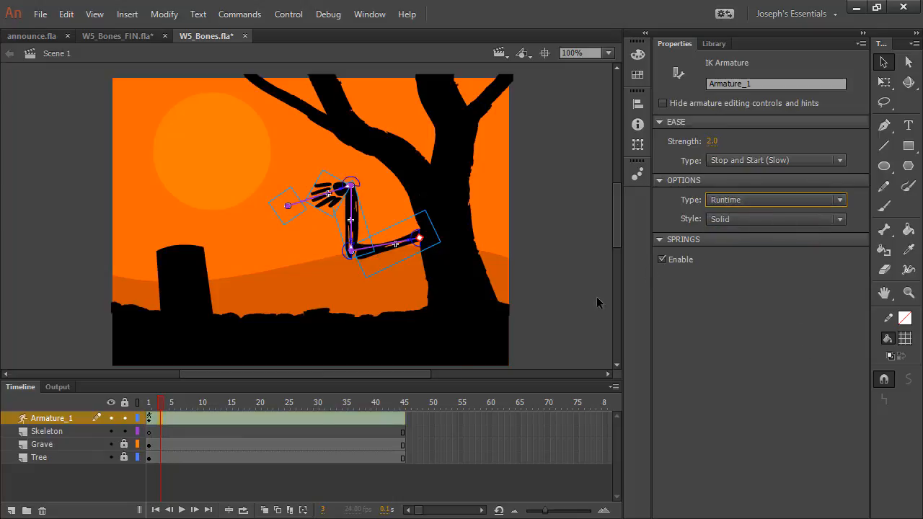
left_click(234, 401)
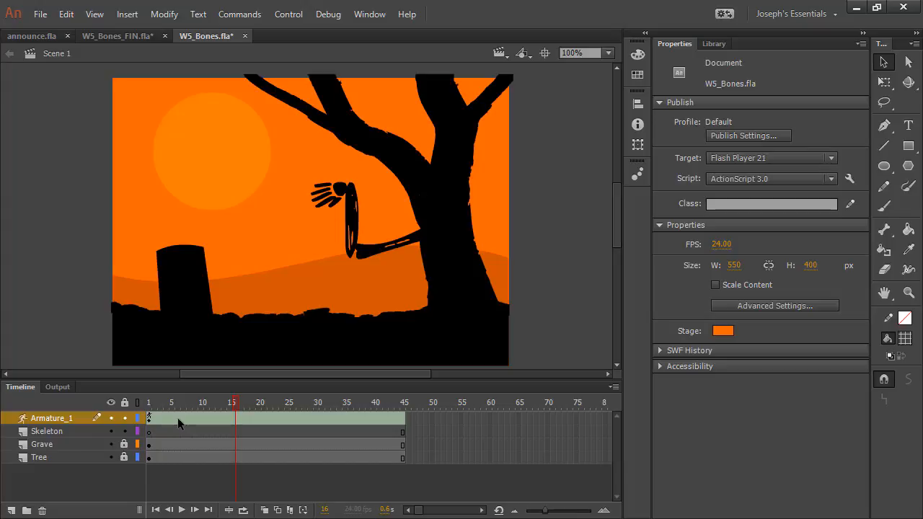
- Save the file and test the movie, pulling the skeleton hand around in the preview before closing it
key("ctrl+s")
key("ctrl+Return")
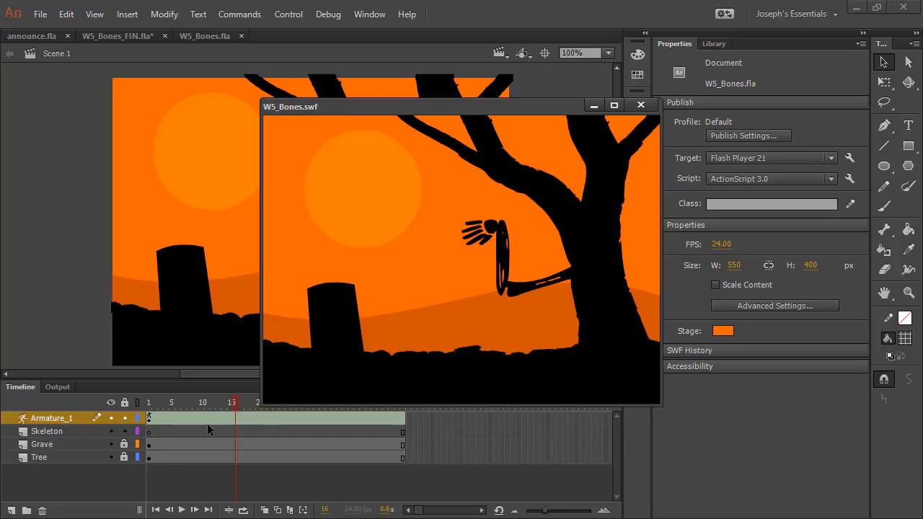
left_click_drag(487, 234, 482, 254)
left_click_drag(443, 229, 398, 180)
left_click(641, 105)
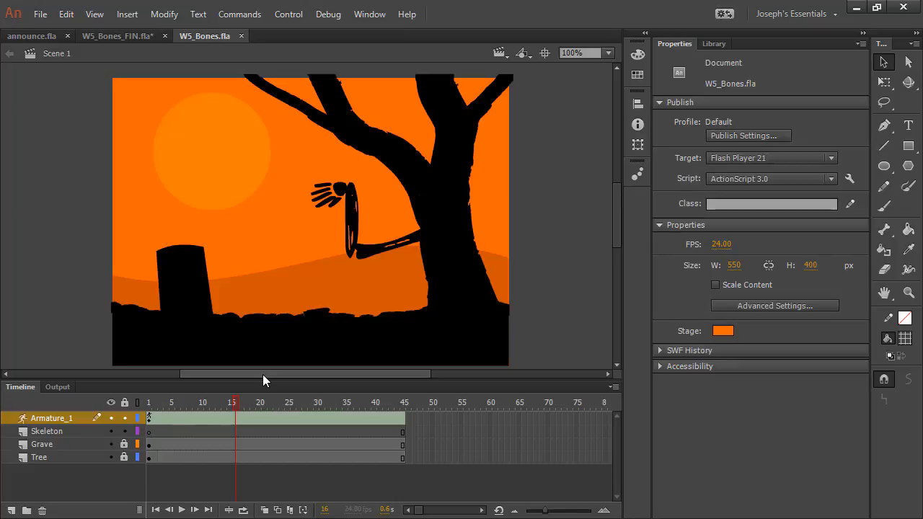
- Set the armature's type back to Authortime
left_click(260, 423)
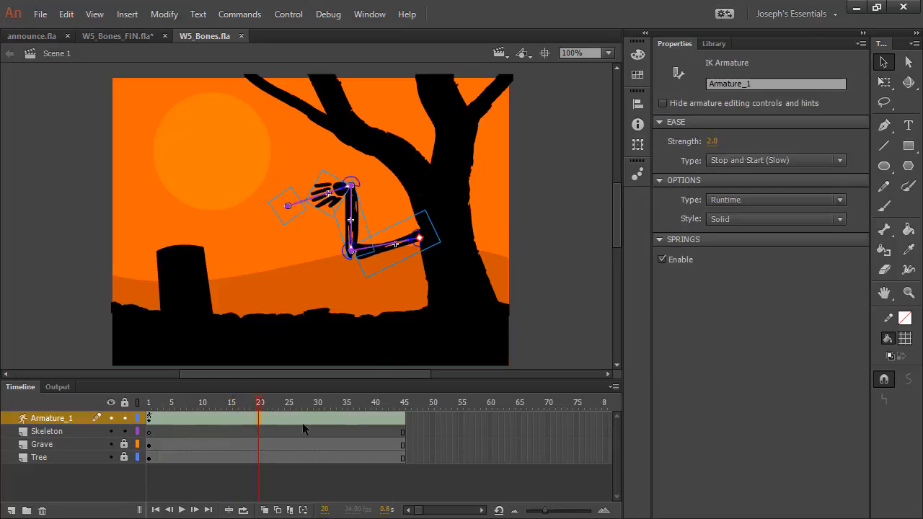
left_click(772, 199)
left_click(786, 217)
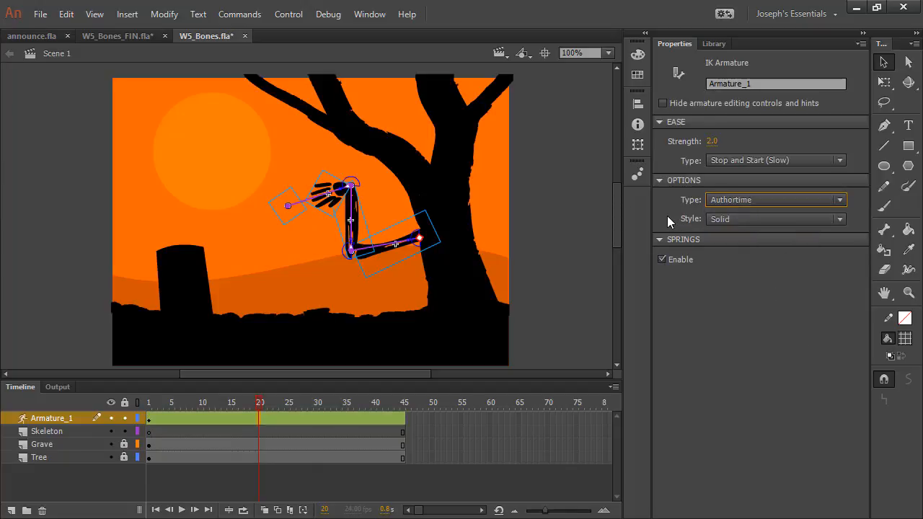
- Try the Wire, Line and None bone display styles on the armature, return to Solid and deselect the armature
left_click(761, 219)
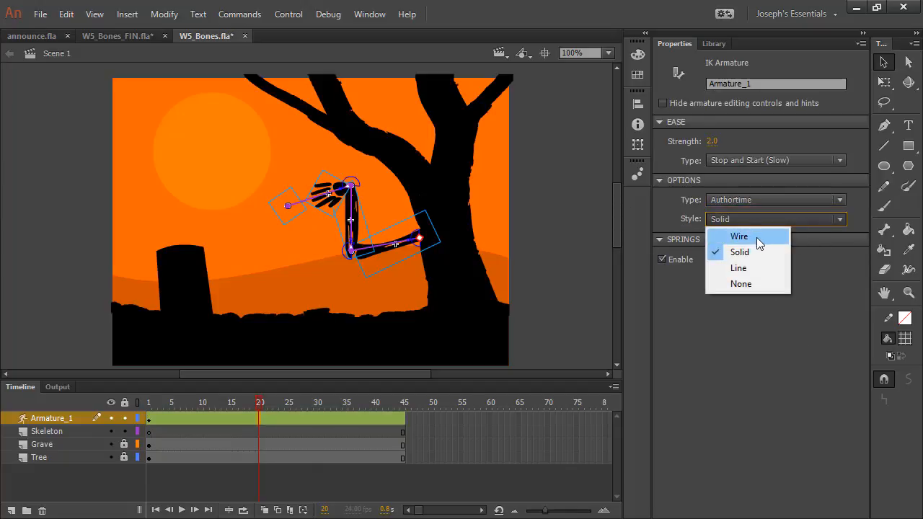
left_click(756, 237)
left_click(766, 219)
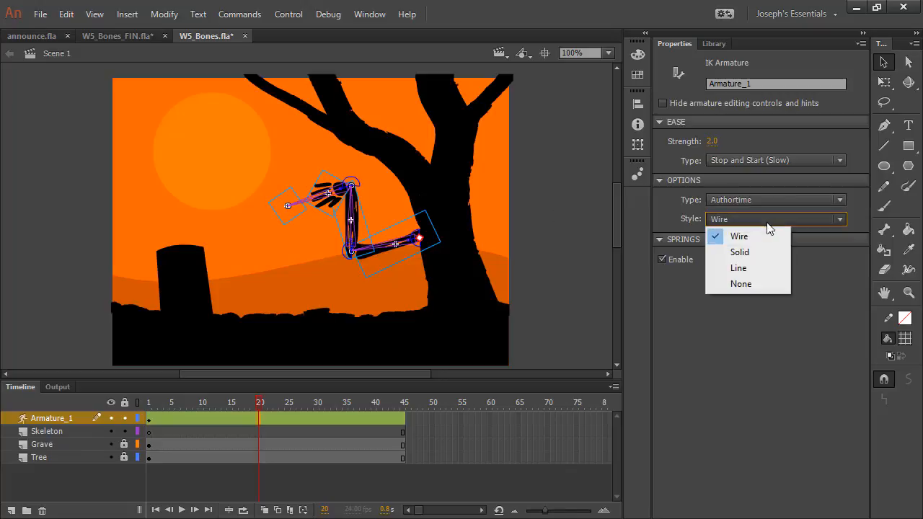
left_click(761, 251)
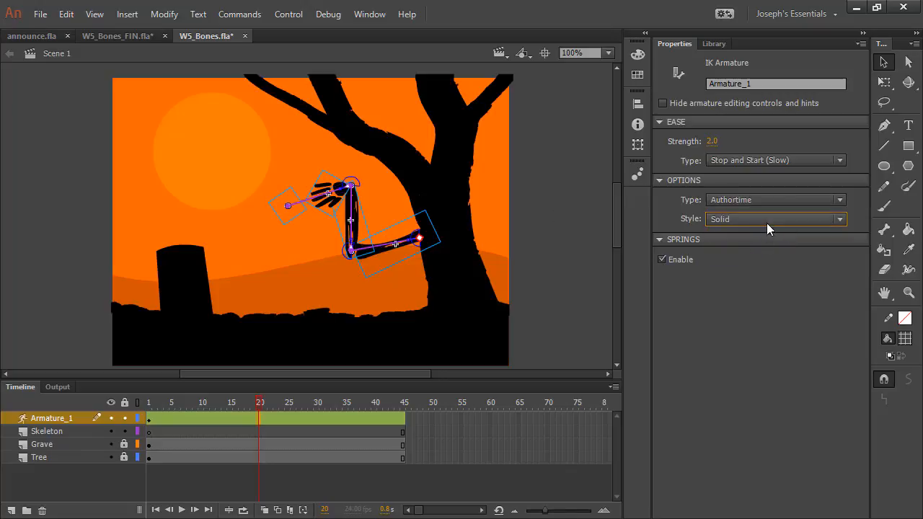
left_click(766, 223)
left_click(753, 237)
left_click(761, 220)
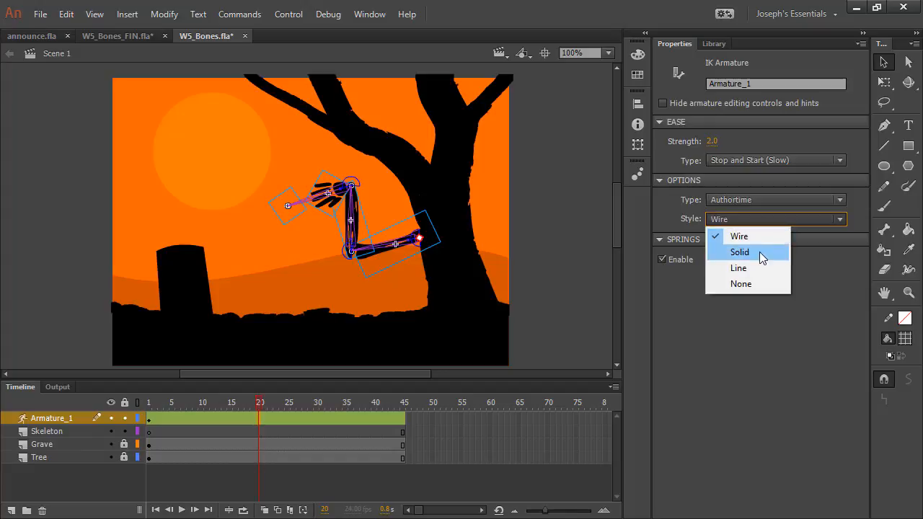
left_click(751, 269)
left_click(755, 218)
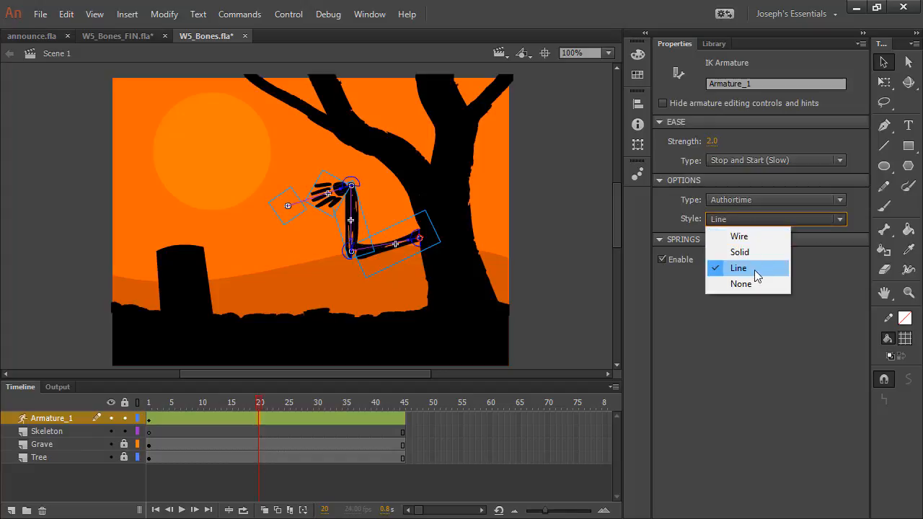
left_click(755, 286)
left_click(755, 222)
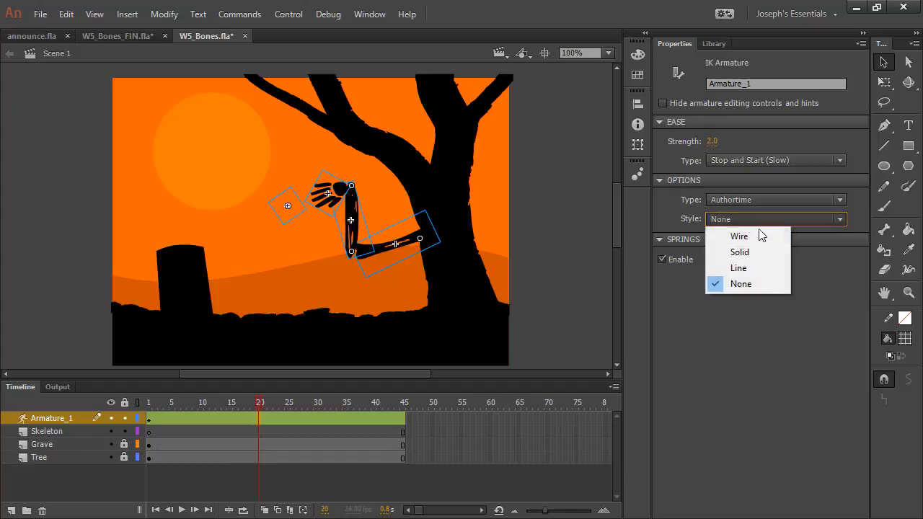
left_click(758, 253)
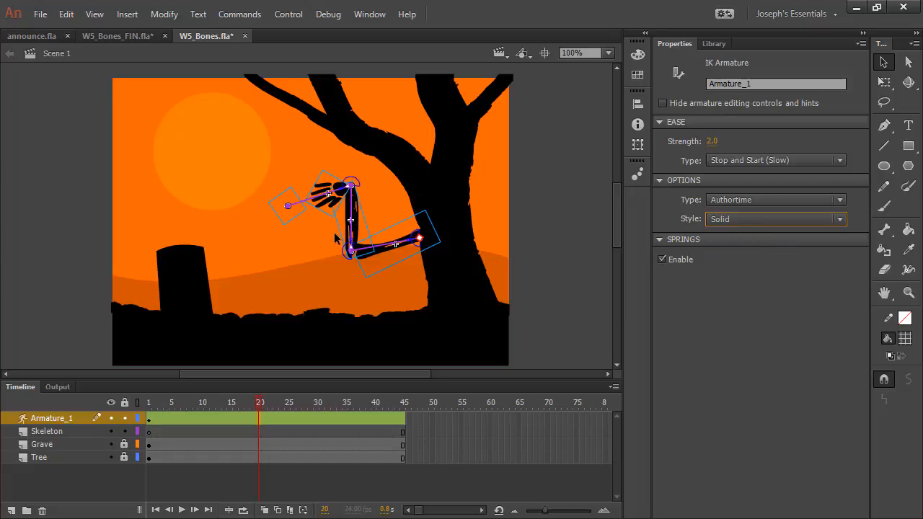
left_click(543, 262)
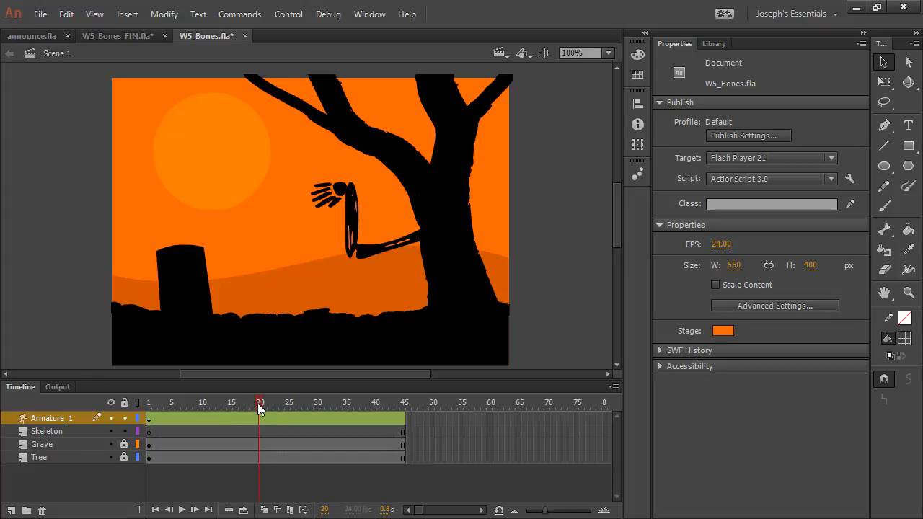
left_click(150, 418)
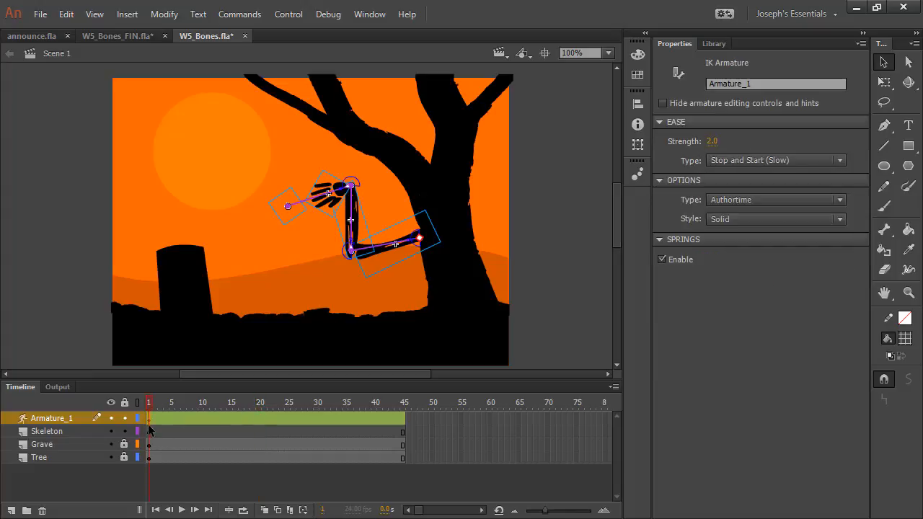
right_click(150, 420)
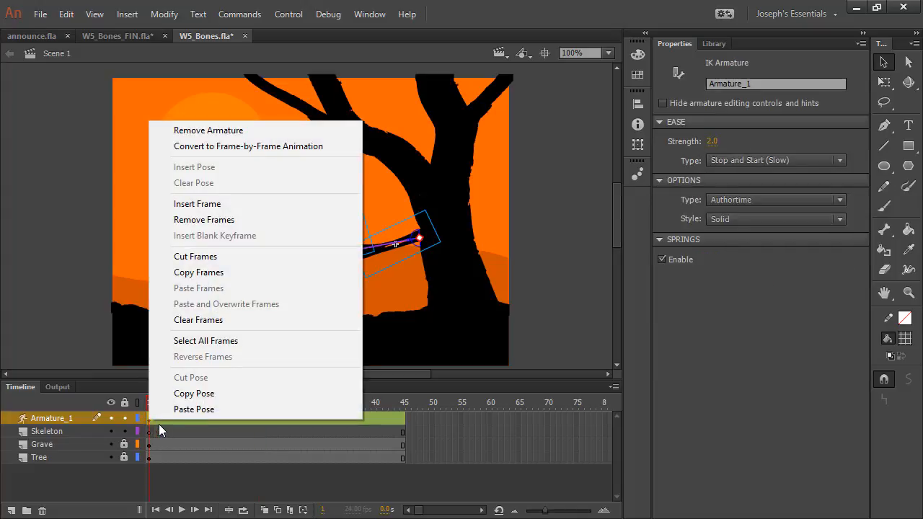
left_click(401, 402)
- Add an armature pose at frame 20 with the elbow lowered and the forearm bent upward
left_click(261, 403)
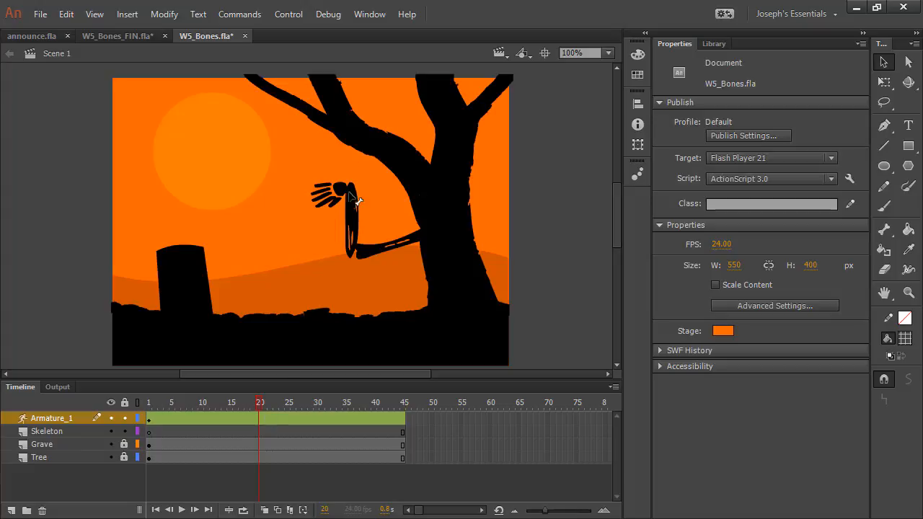
left_click_drag(339, 193, 259, 259)
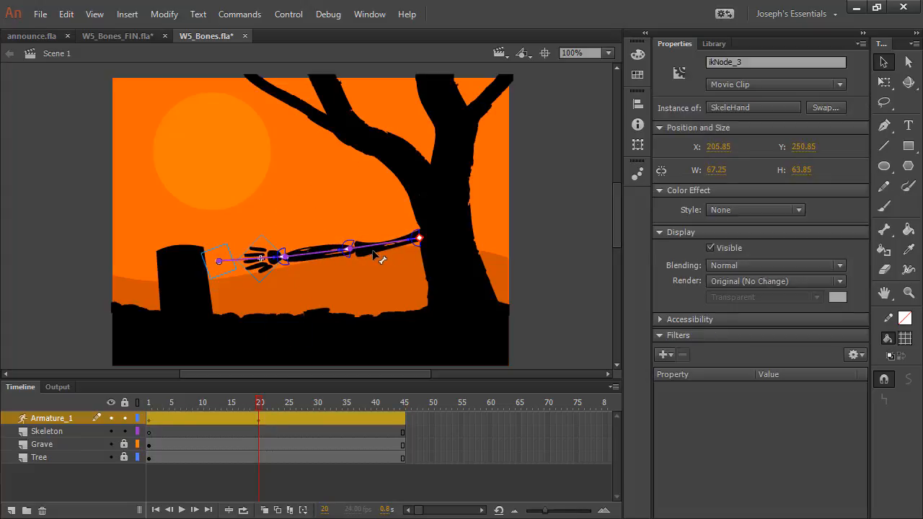
left_click_drag(380, 257, 363, 245)
left_click_drag(326, 202, 295, 254)
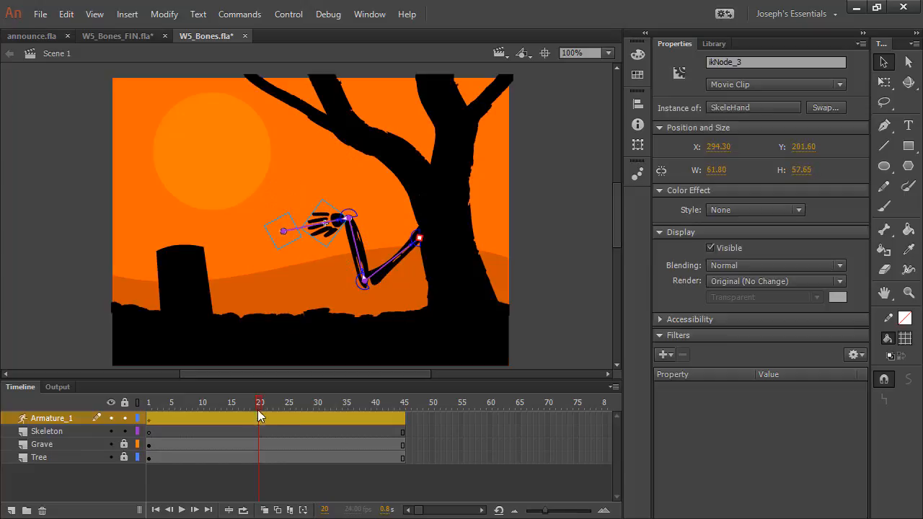
- Scrub back to frame 1 and play the timeline to preview the arm moving between the two poses
left_click(196, 402)
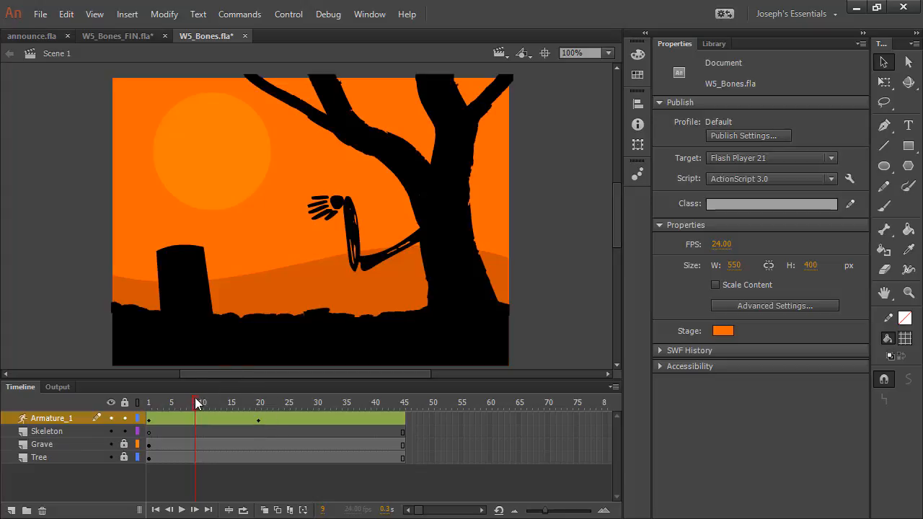
left_click_drag(198, 404, 141, 400)
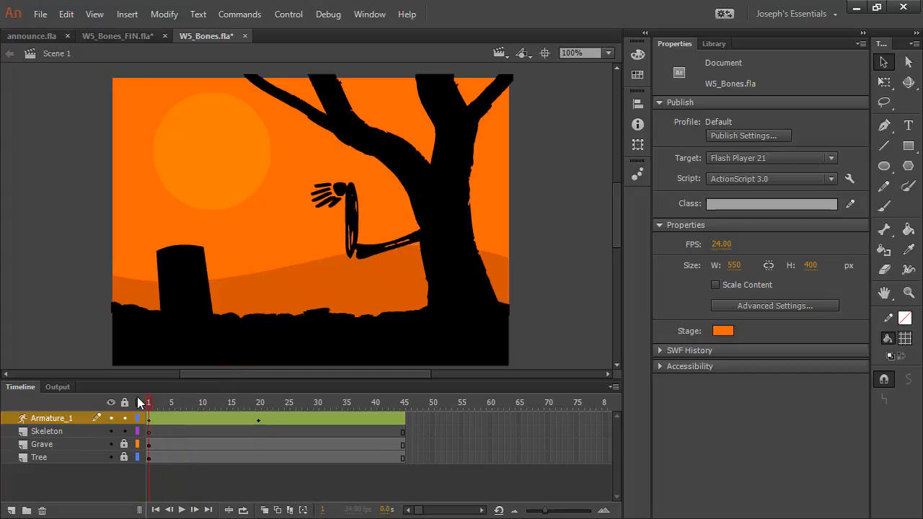
left_click(181, 511)
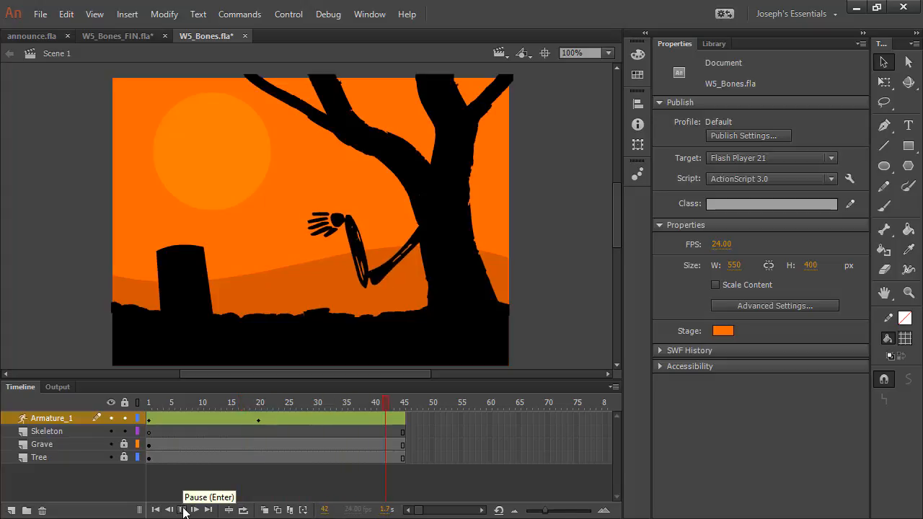
- Repose the arm at frame 1 with the forearm and hand raised toward the sun, and play the animation
left_click_drag(220, 402, 143, 399)
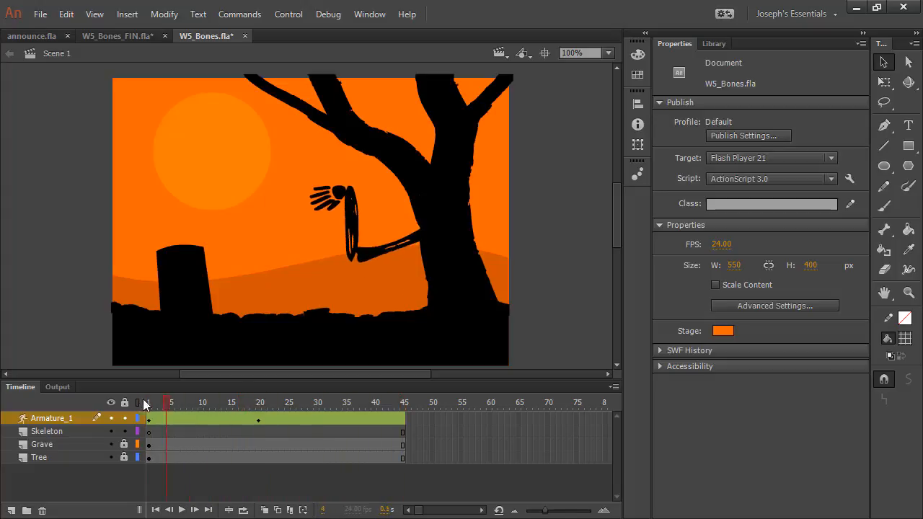
left_click(328, 191)
left_click_drag(328, 191, 324, 157)
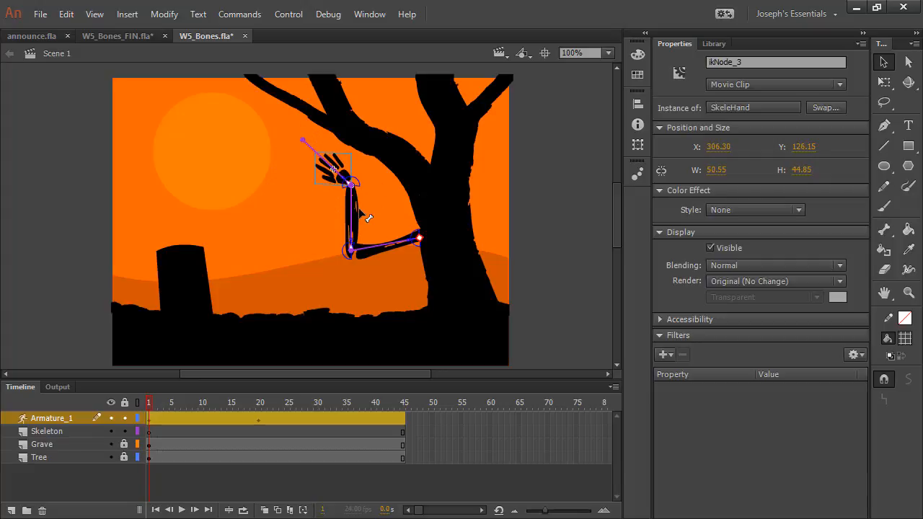
left_click_drag(352, 213, 311, 162)
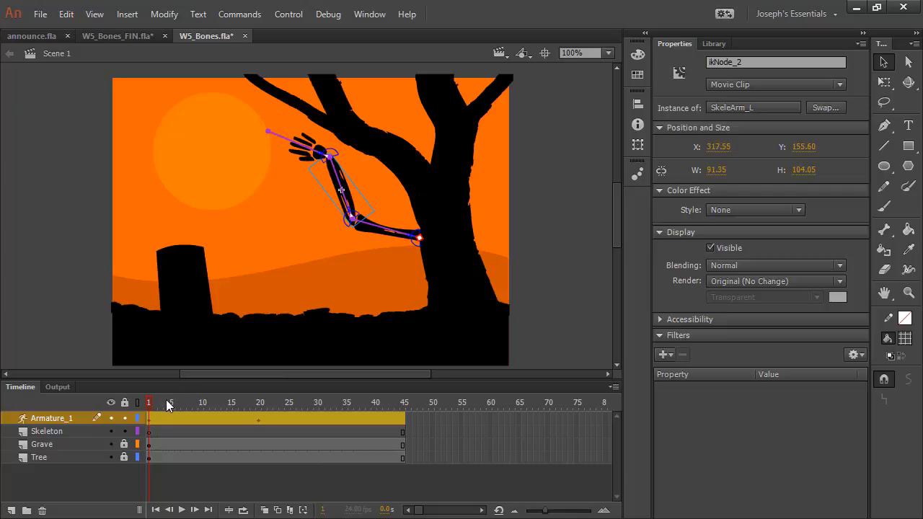
left_click(182, 510)
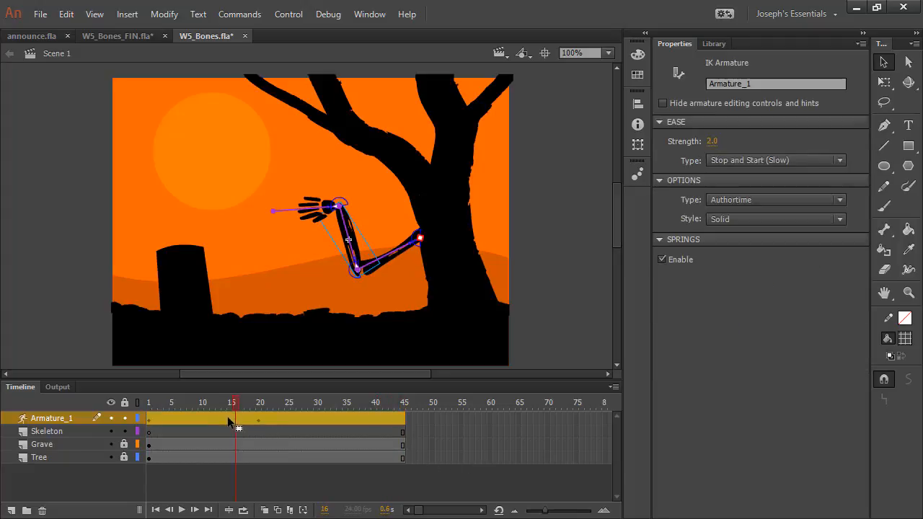
- Increase the spring strength of the forearm, hand and upper-arm bones
left_click(195, 419)
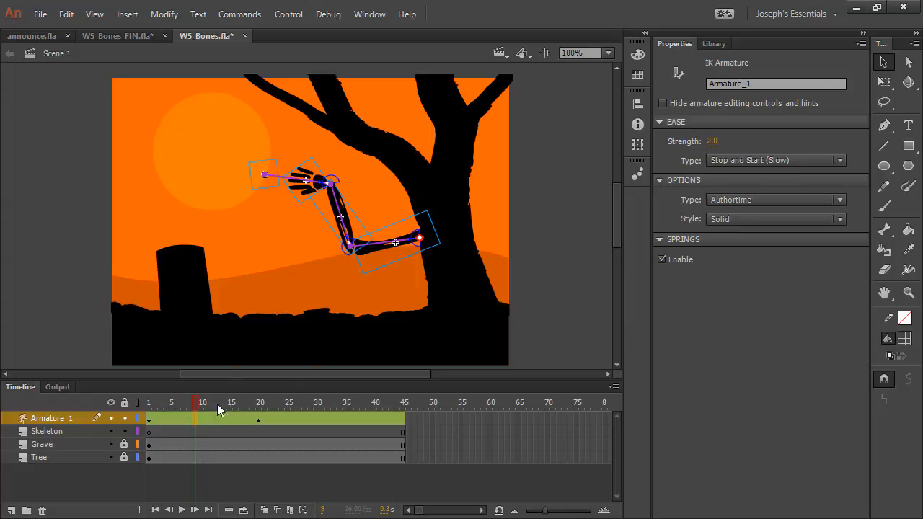
left_click(340, 213)
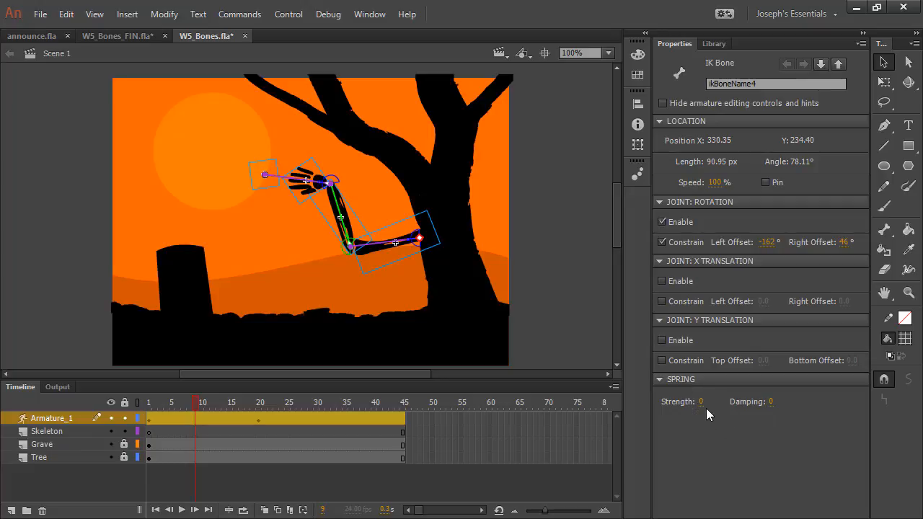
left_click_drag(700, 402, 792, 400)
left_click(291, 179)
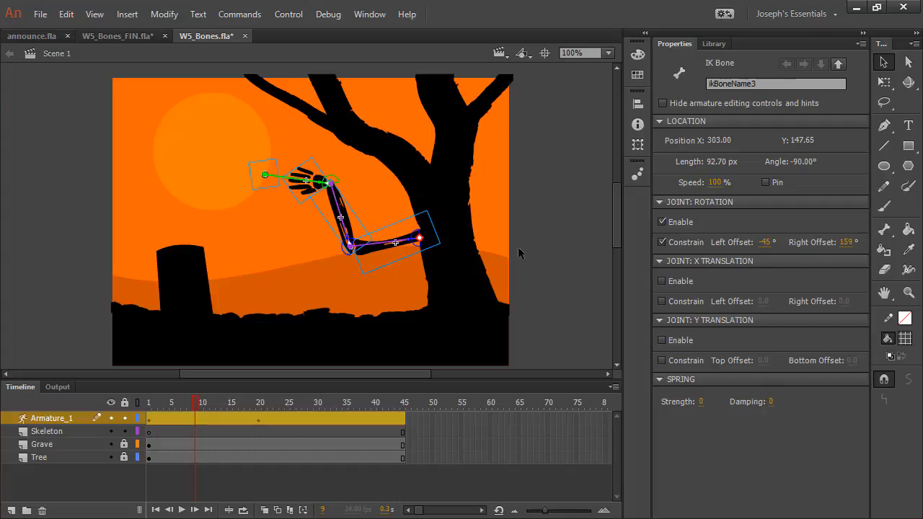
left_click_drag(702, 401, 718, 402)
left_click(771, 402)
left_click(401, 244)
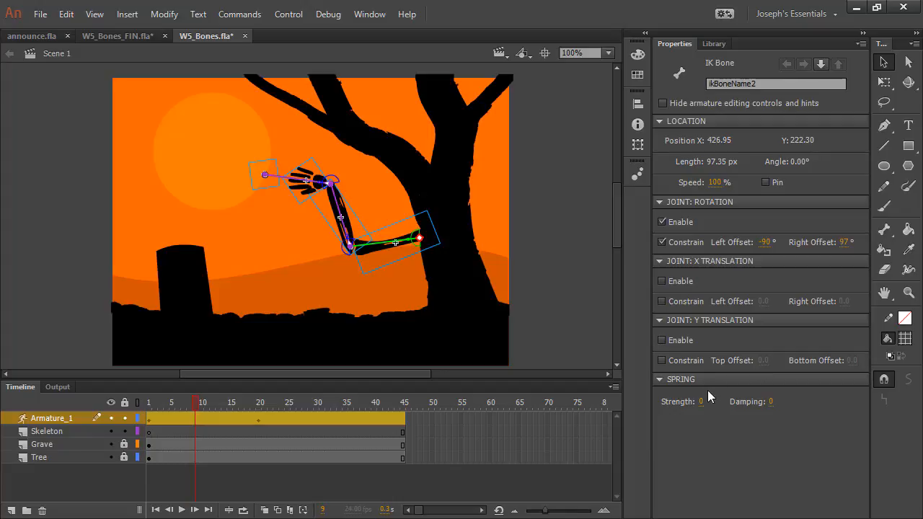
left_click_drag(701, 402, 796, 401)
- Play the springy arm animation from frame 1 and return the playhead to the start
left_click(149, 402)
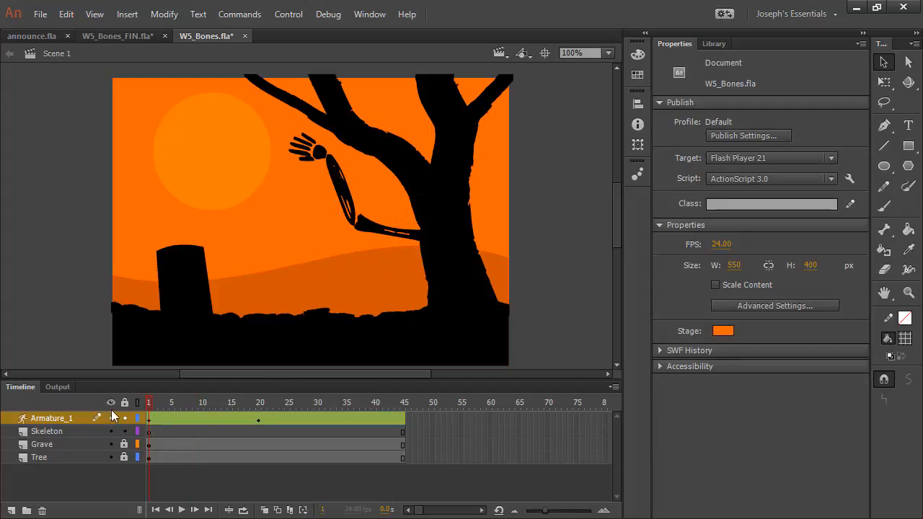
left_click(184, 509)
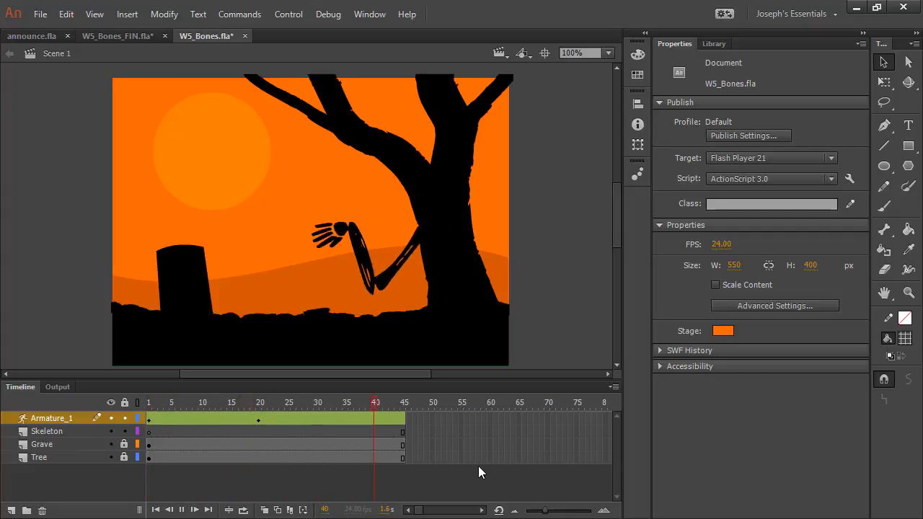
left_click(180, 510)
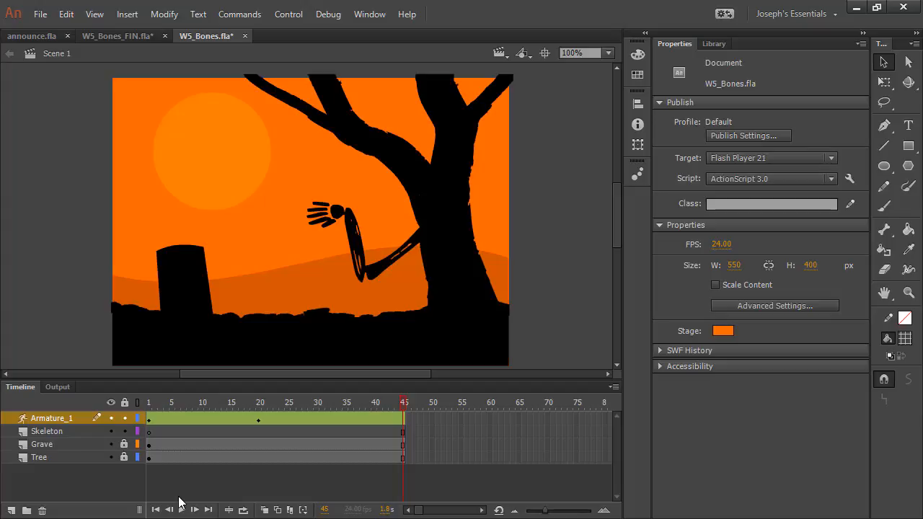
left_click(363, 249)
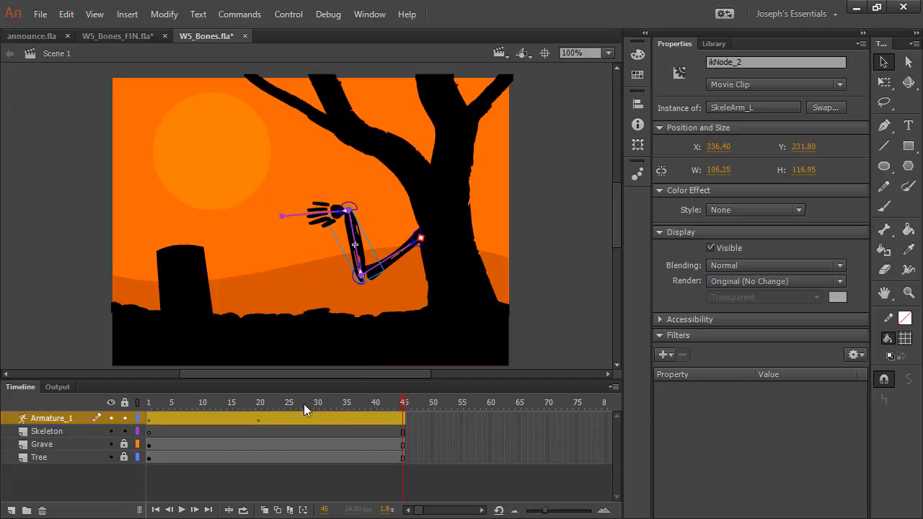
left_click_drag(304, 404, 144, 400)
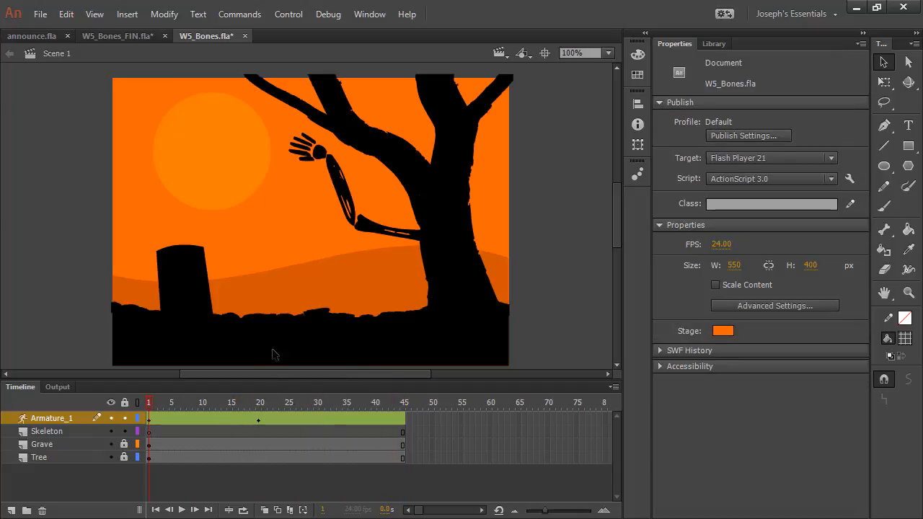
- Repose the arm at frame 30 so it reaches toward the gravestone with the hand drooping, and scrub to frame 45
left_click(259, 420)
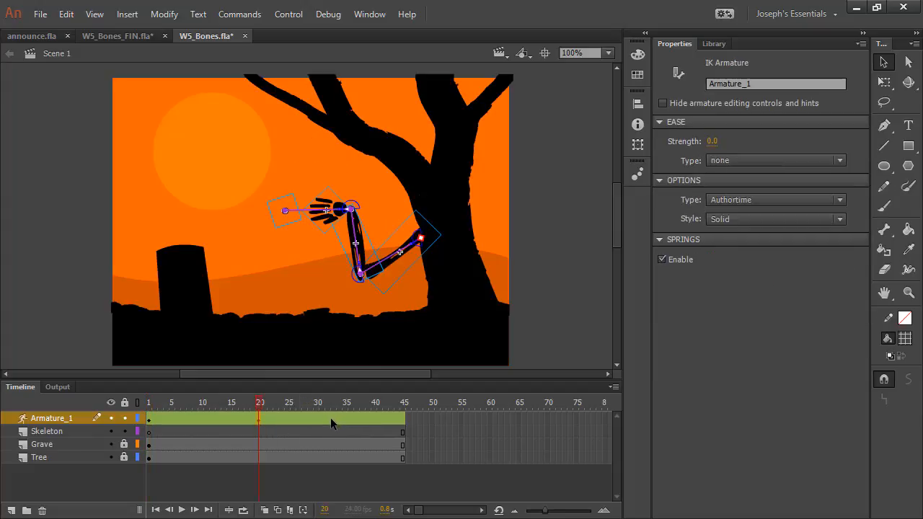
left_click(317, 419)
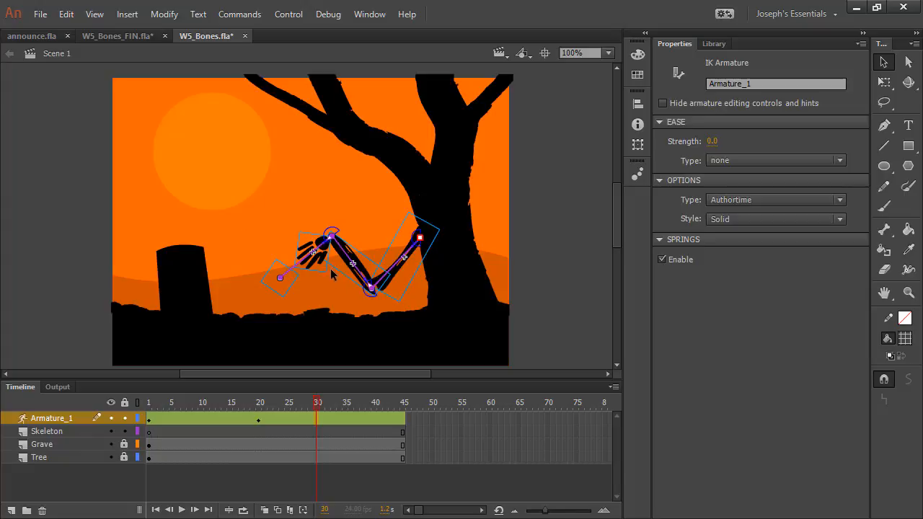
left_click_drag(315, 271, 313, 352)
key("ctrl+z")
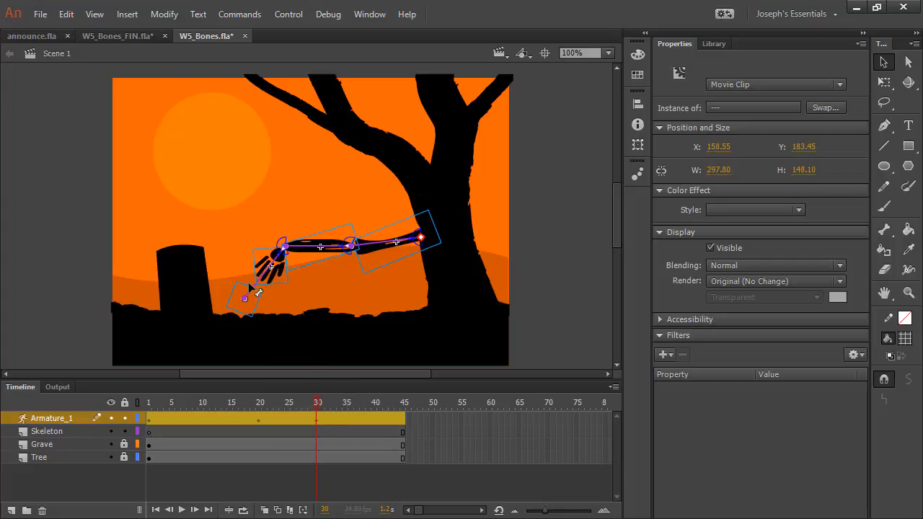
left_click_drag(245, 298, 312, 364)
left_click_drag(287, 369, 290, 370)
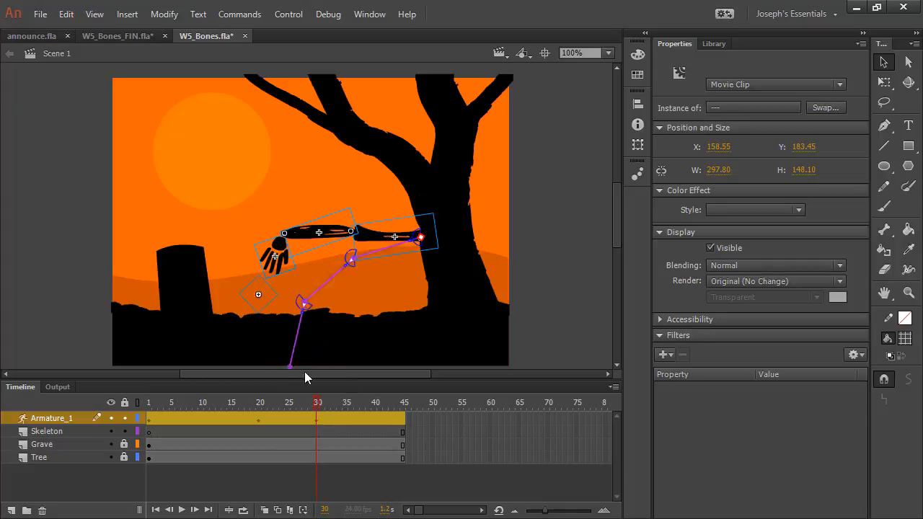
left_click_drag(275, 272, 329, 358)
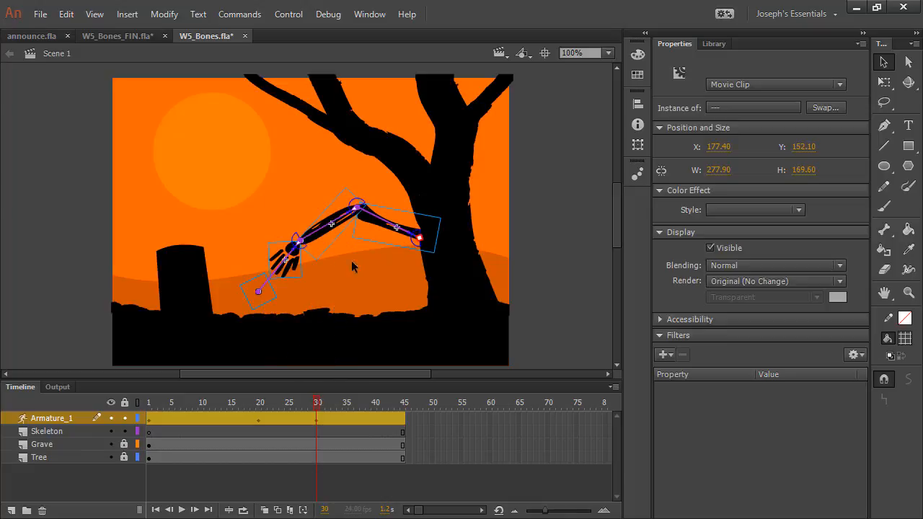
left_click_drag(313, 244, 326, 364)
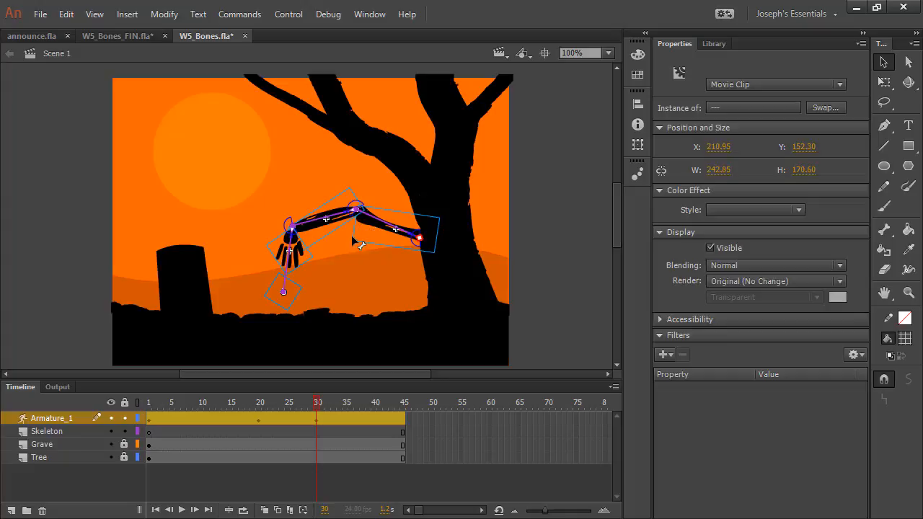
mouse_move(363, 245)
left_mouse_down()
mouse_move(361, 267)
mouse_move(376, 249)
left_mouse_up()
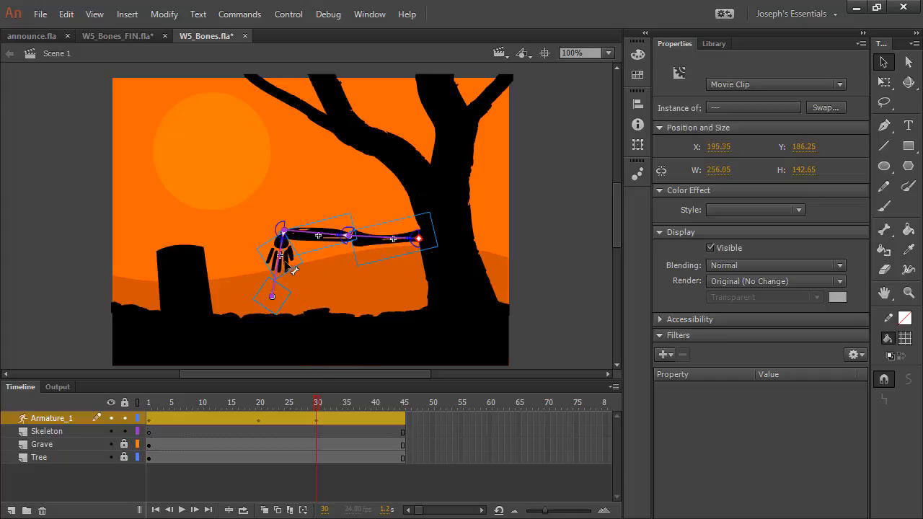
left_click_drag(289, 271, 337, 257)
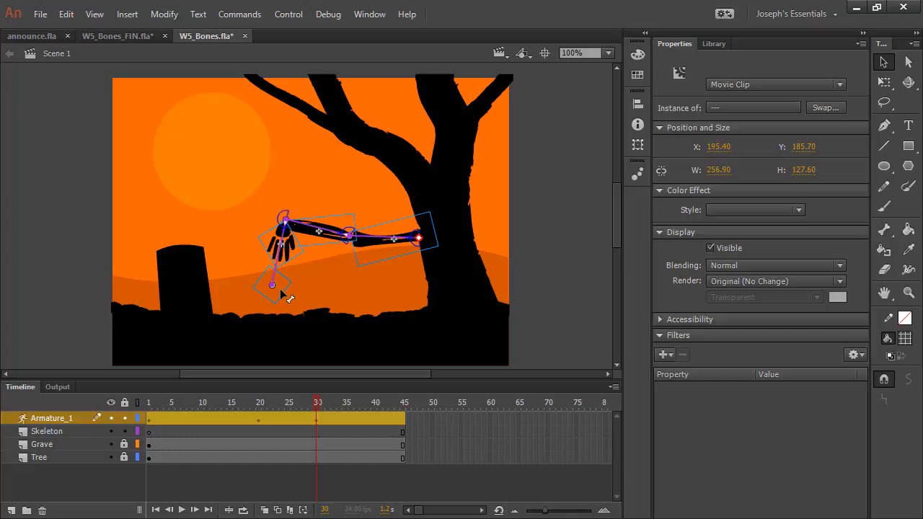
left_click_drag(260, 292, 246, 276)
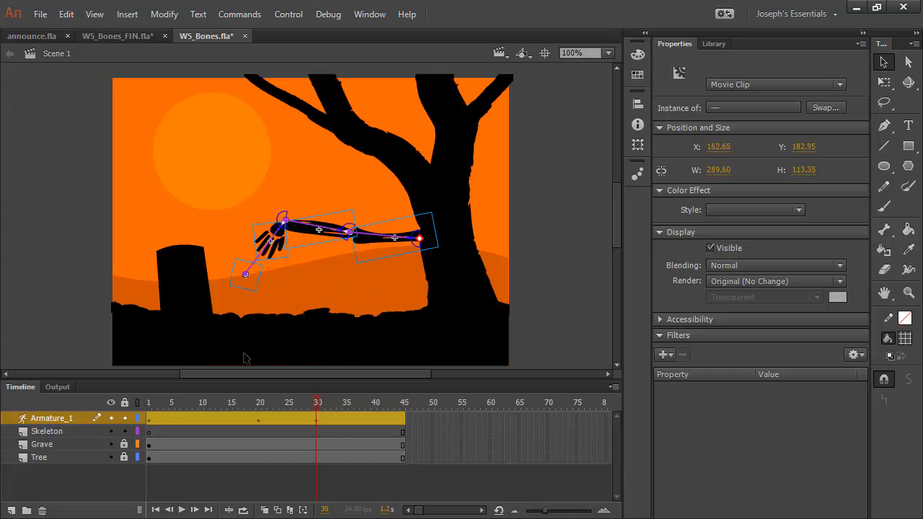
left_click_drag(321, 396, 342, 400)
left_click(405, 404)
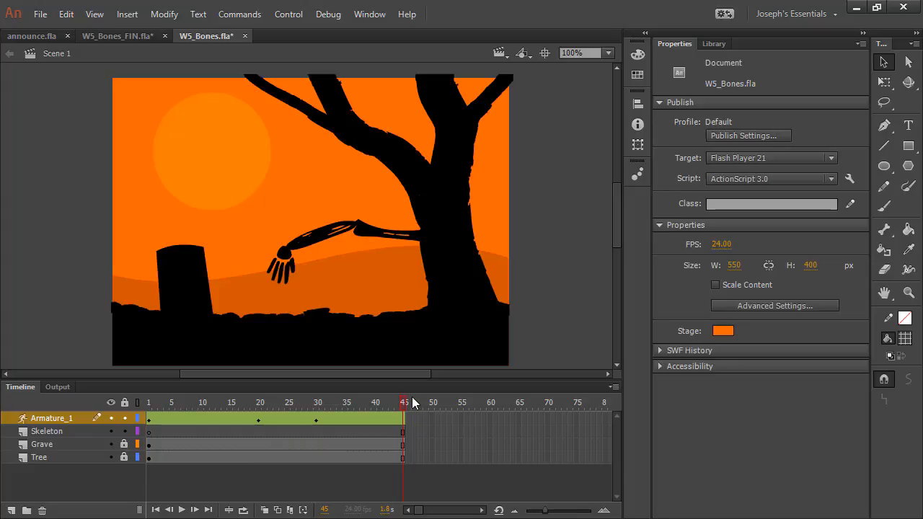
- Try to copy the armature pose from frame 1 and paste it at frame 45
left_click(150, 422)
right_click(149, 418)
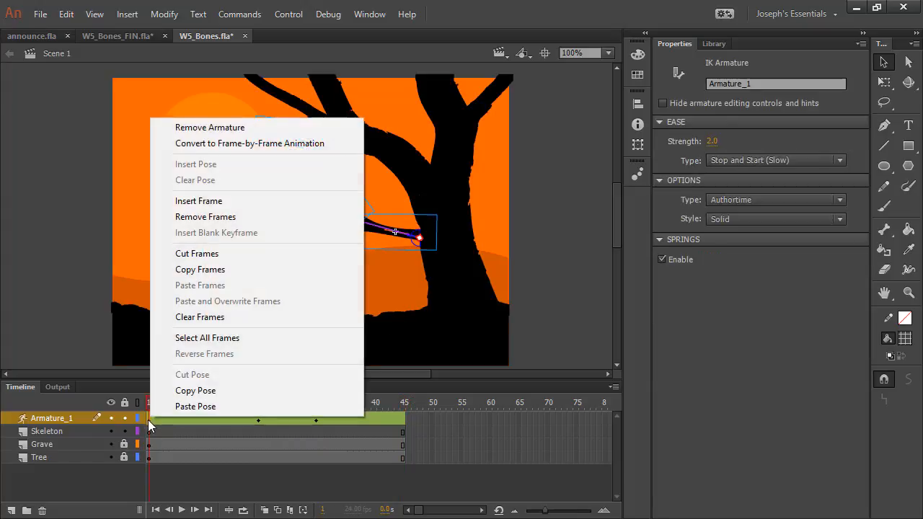
left_click(194, 390)
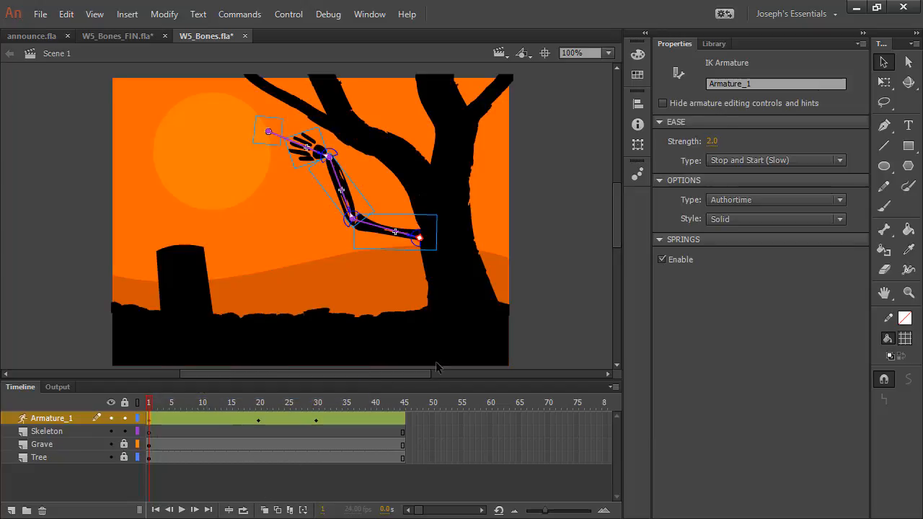
left_click(403, 420)
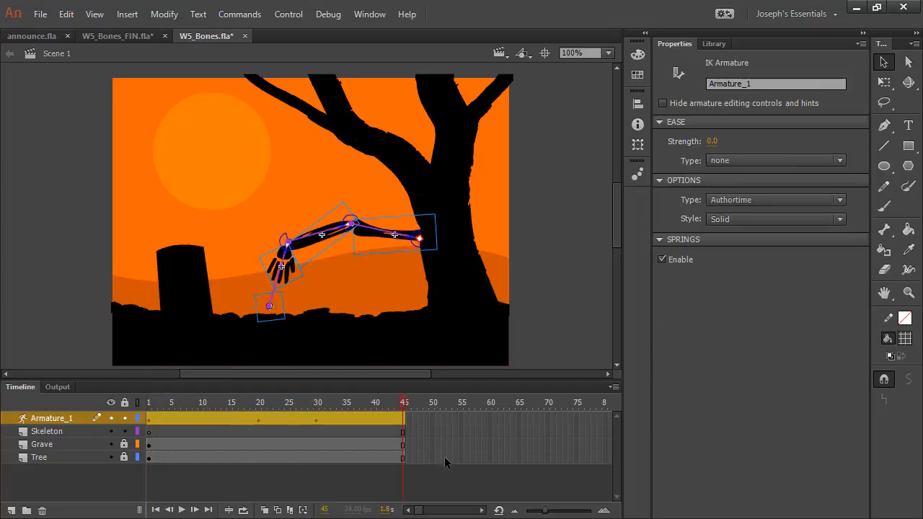
right_click(403, 421)
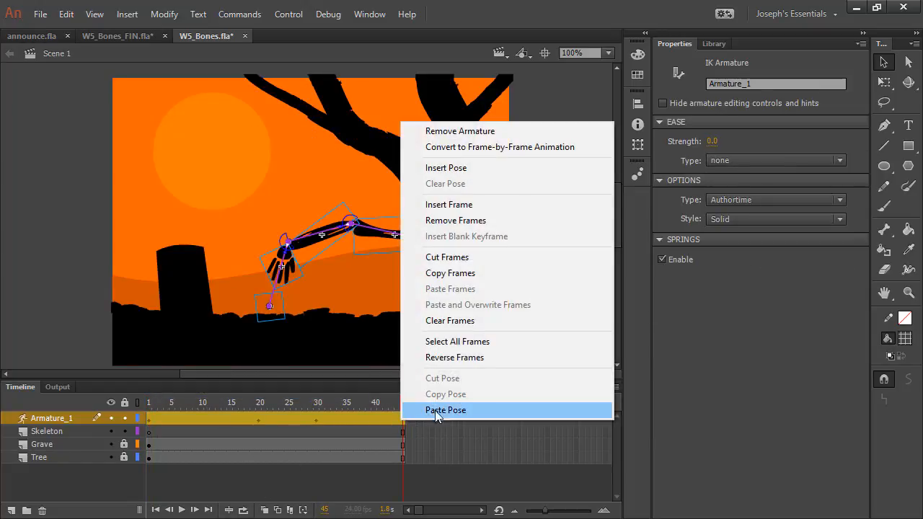
left_click(434, 412)
left_click(448, 431)
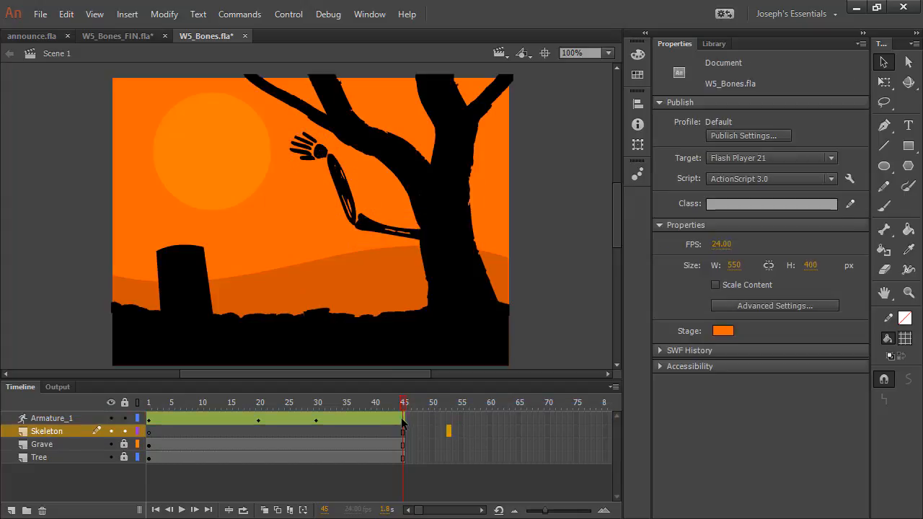
- Try pasting the copied pose onto the armature's last frame again, and play the timeline
left_click(403, 420)
left_click(381, 431)
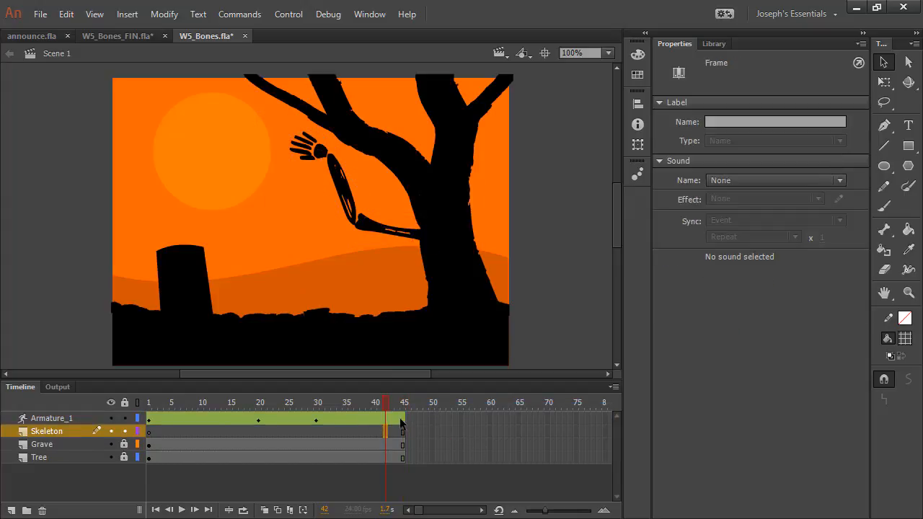
left_click(402, 426)
left_click(402, 420)
left_click(371, 402)
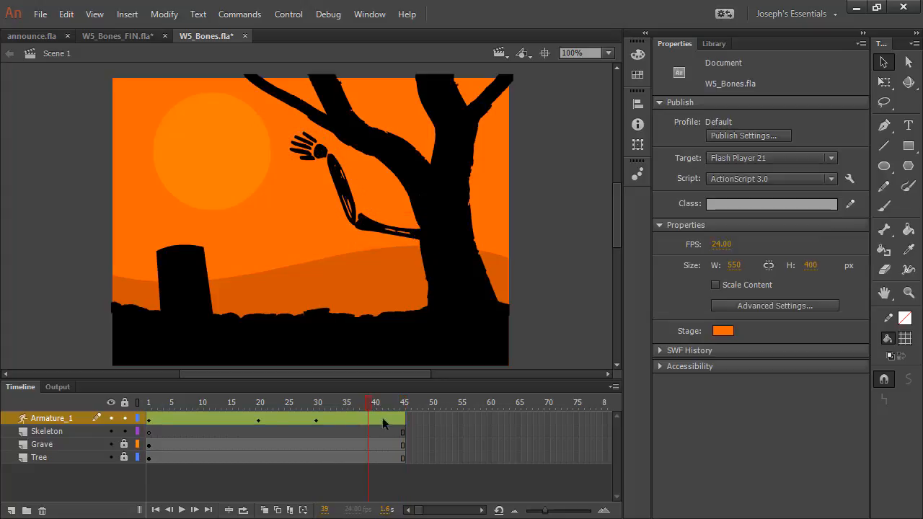
left_click(403, 420)
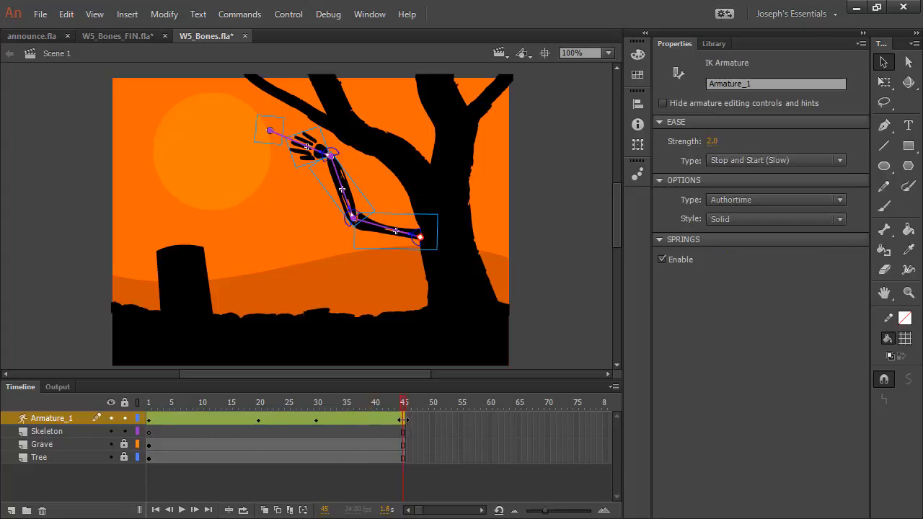
right_click(401, 419)
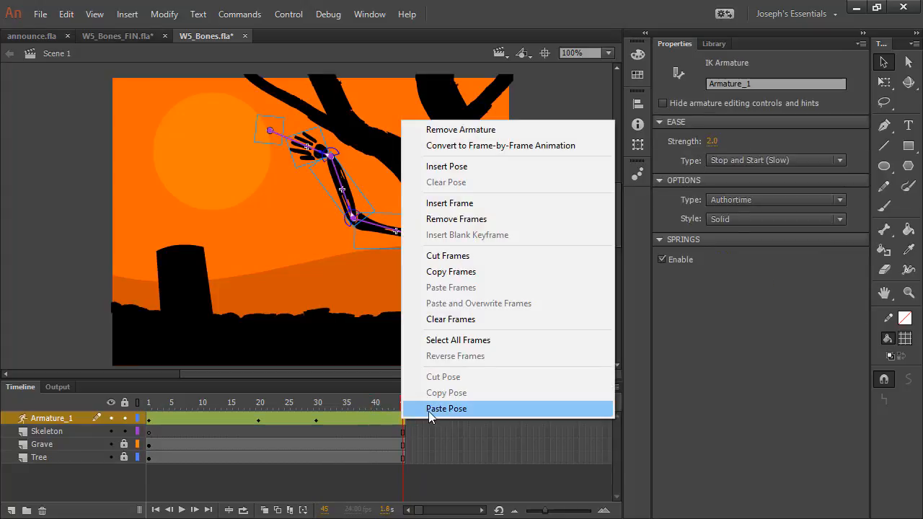
left_click(473, 406)
key("Return")
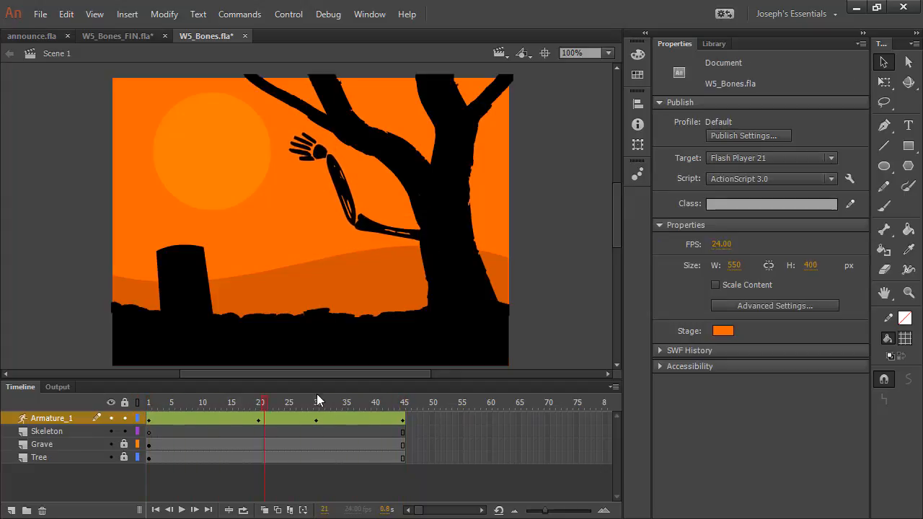
- Undo the pasted end poses and scrub toward frame 45 to check the arm's motion
left_click(404, 400)
left_click(182, 401)
key("ctrl+z")
key("ctrl+z")
key("ctrl+z")
key("ctrl+z")
key("ctrl+z")
key("ctrl+z")
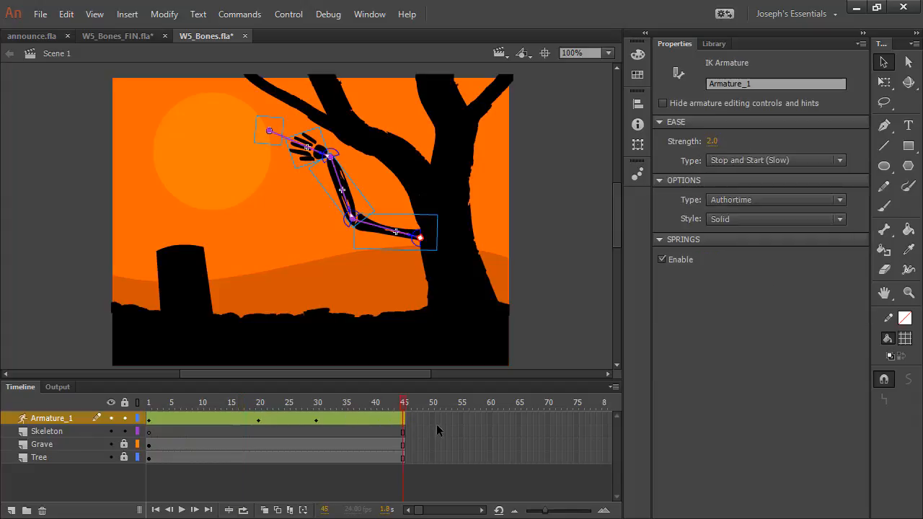
key("ctrl+z")
key("ctrl+z")
key("ctrl+z")
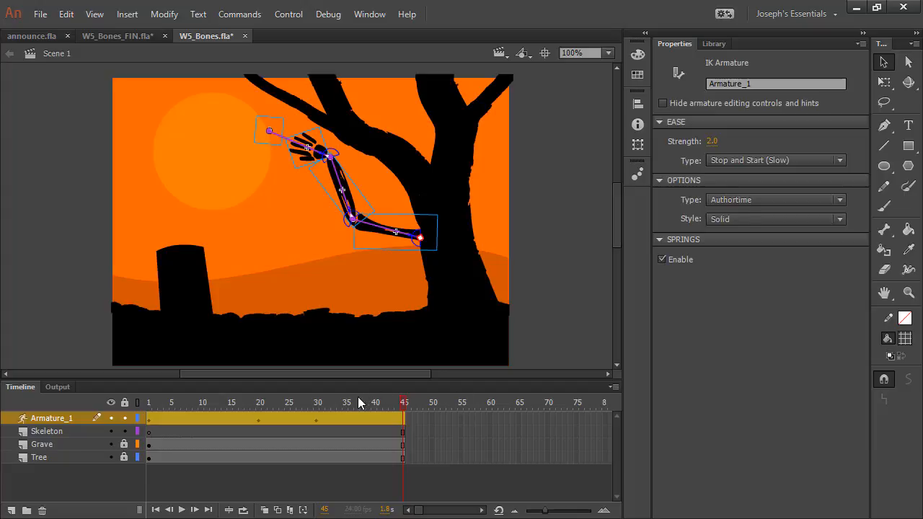
key("ctrl+z")
key("ctrl+y")
left_click_drag(344, 401, 392, 398)
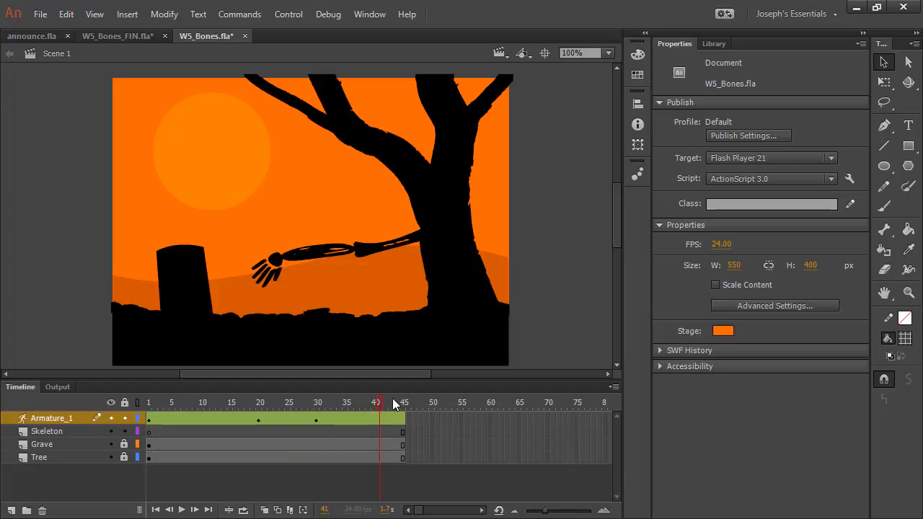
- Copy the raised-arm pose from frame 1 and paste it onto the armature at frame 44
left_click(150, 421)
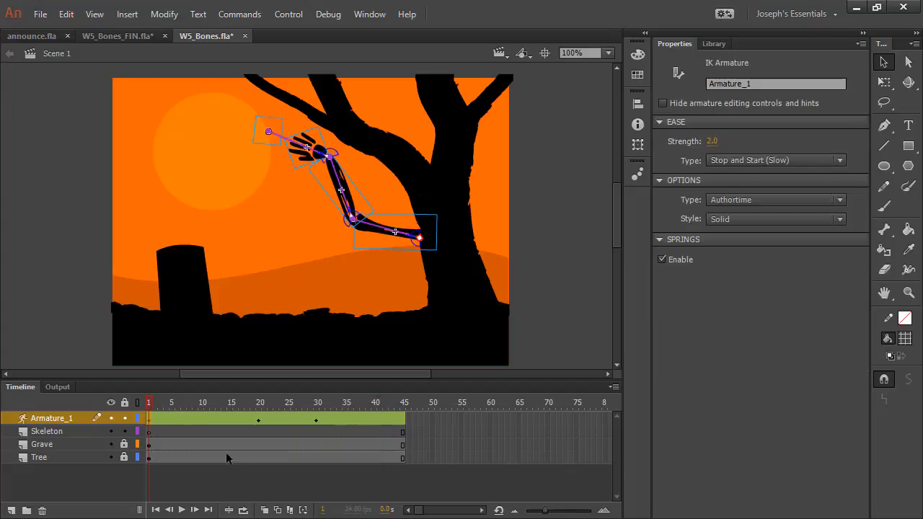
right_click(150, 418)
left_click(195, 391)
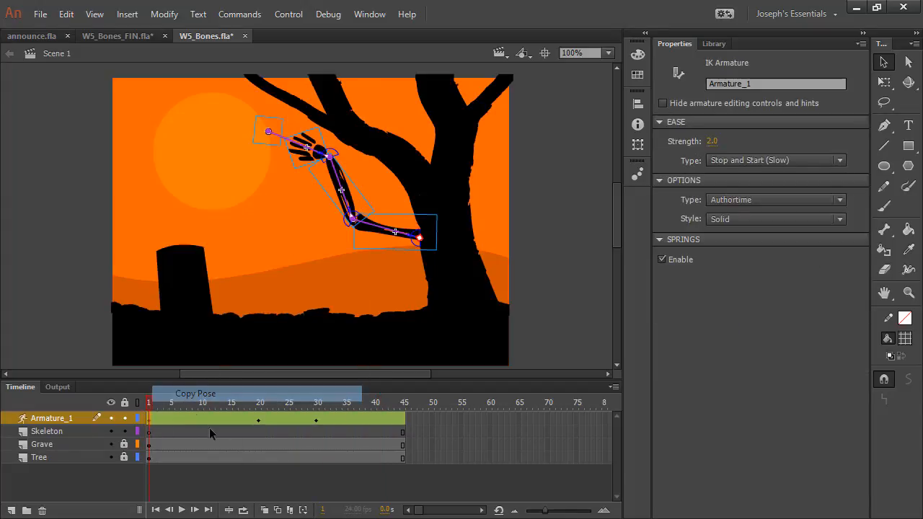
left_click(403, 431)
left_click(377, 421)
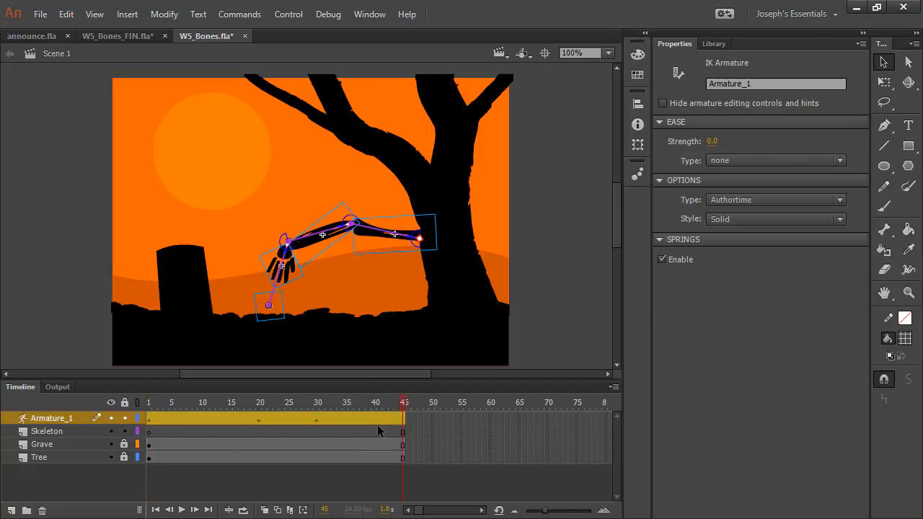
left_click(362, 431)
left_click(397, 420)
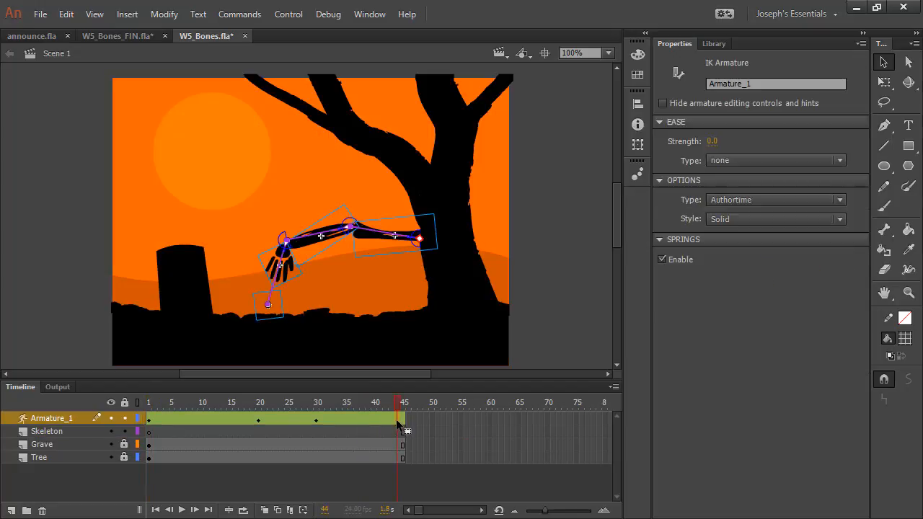
right_click(397, 422)
left_click(433, 353)
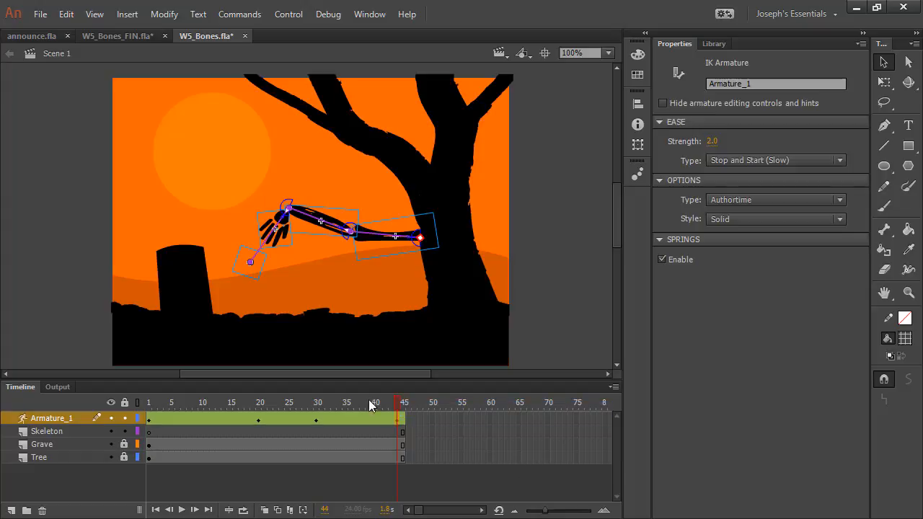
- Play the arm animation in a loop over frames 1 to 45, stop playback and turn looping off
left_click_drag(400, 404, 88, 405)
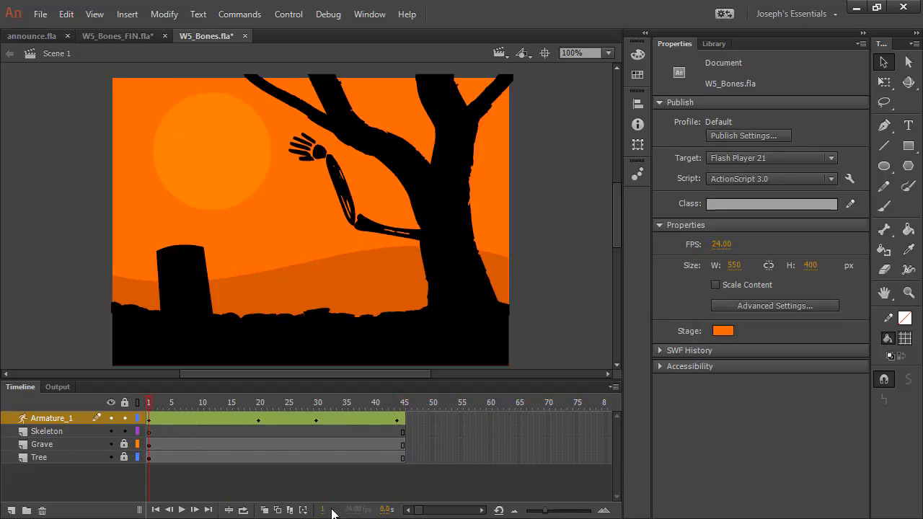
left_click(244, 510)
left_click_drag(193, 403, 404, 403)
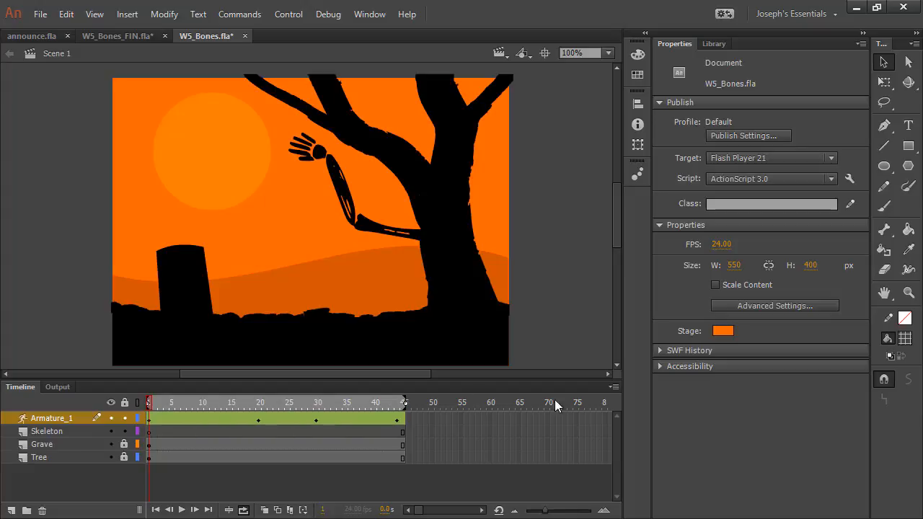
left_click(182, 510)
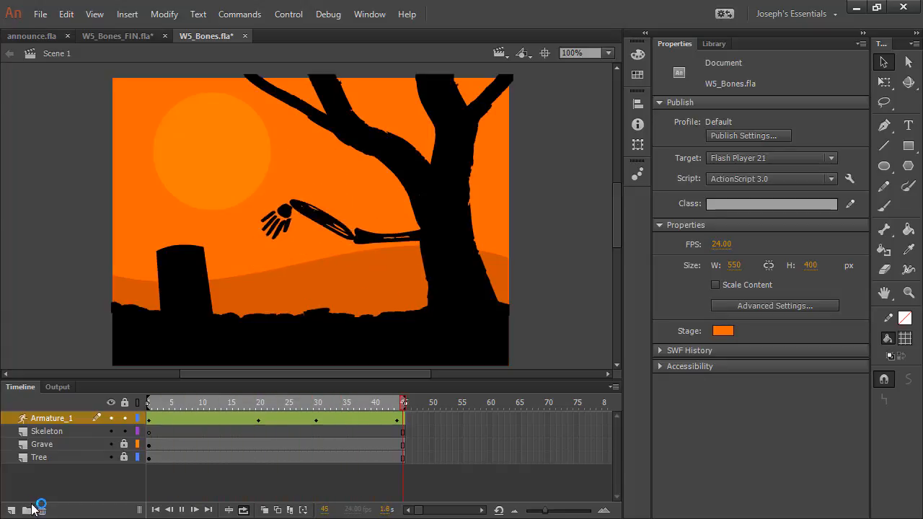
left_click(182, 508)
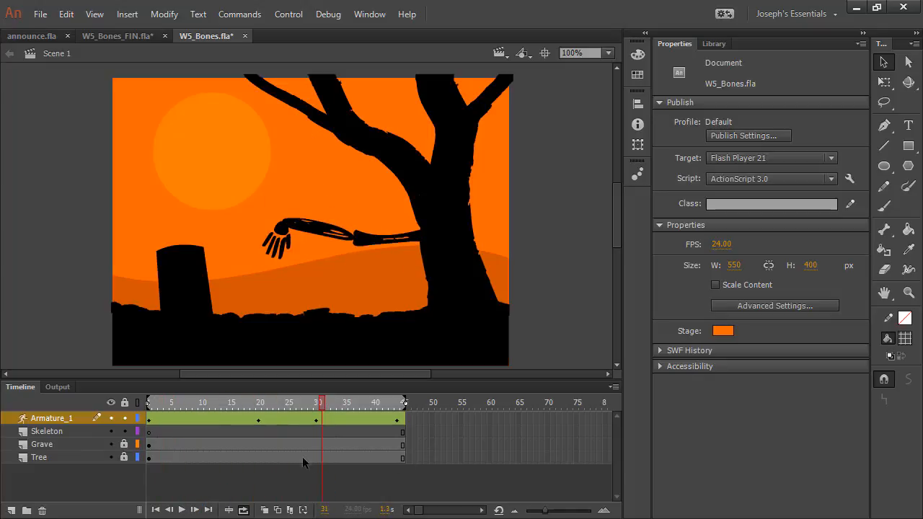
left_click(243, 510)
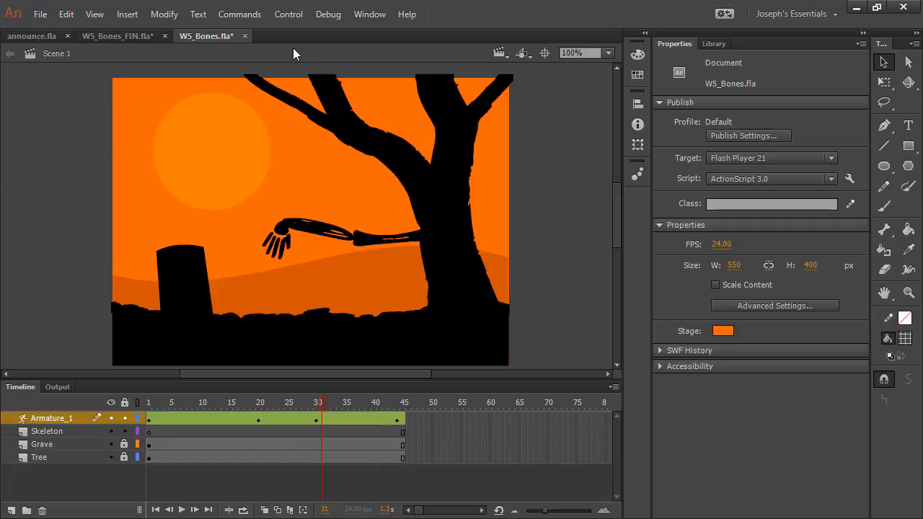
- Switch to the announce.fla document and show the beginning of its timeline
left_click(18, 36)
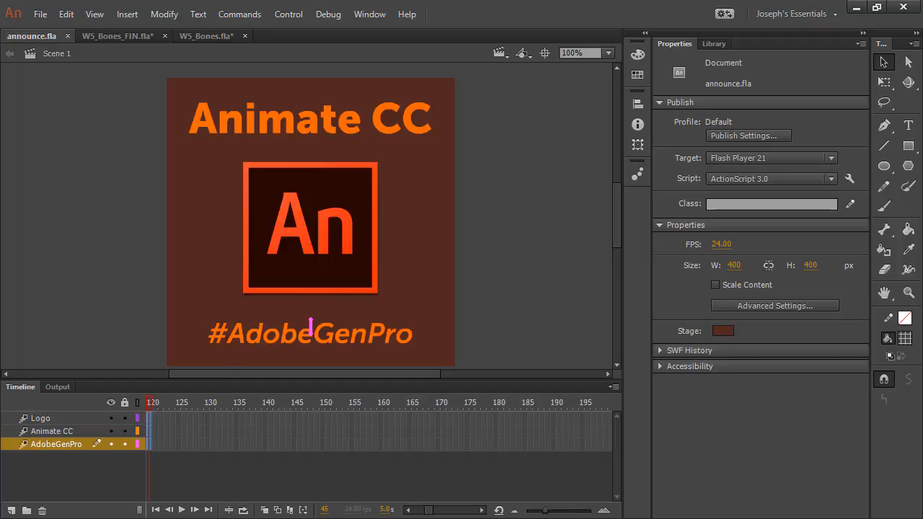
left_click_drag(433, 512, 418, 512)
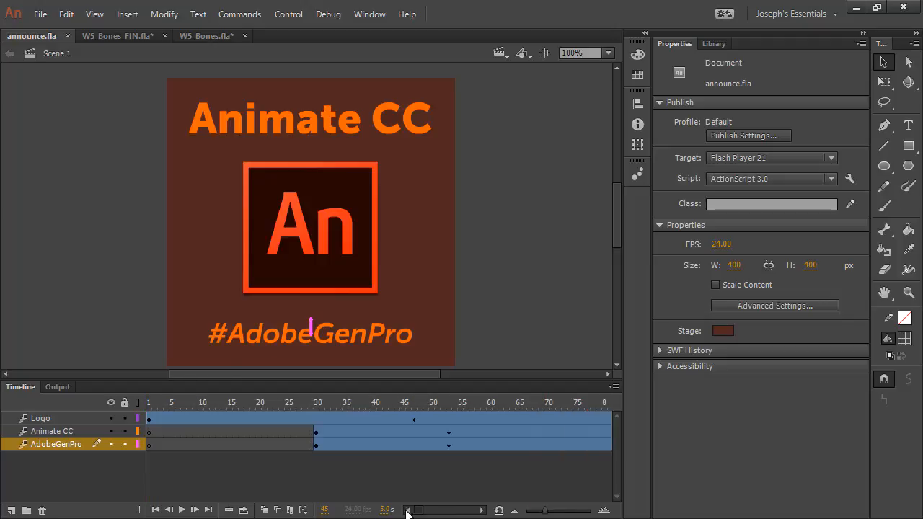
- Play the announce.fla animation from frame 1 through its end to review the whole sequence
left_click(153, 403)
key("Return")
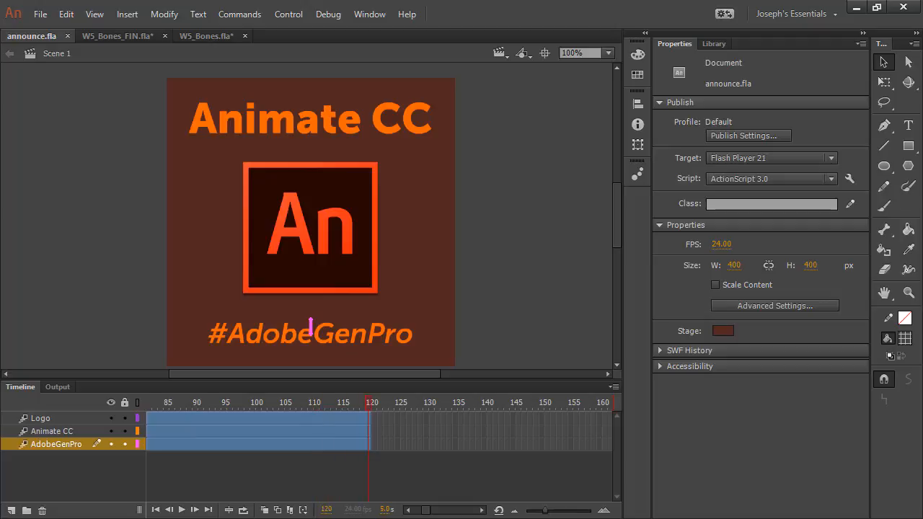
key("Return")
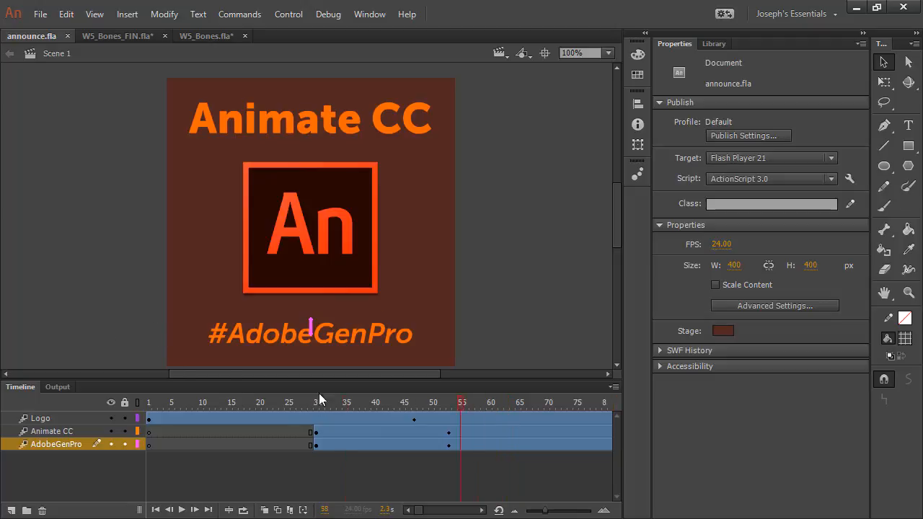
- Move the playhead to frame 69 and inspect the instance properties of the logo, the Animate CC title and the #AdobeGenPro text
left_click_drag(319, 401, 535, 402)
left_click(53, 418)
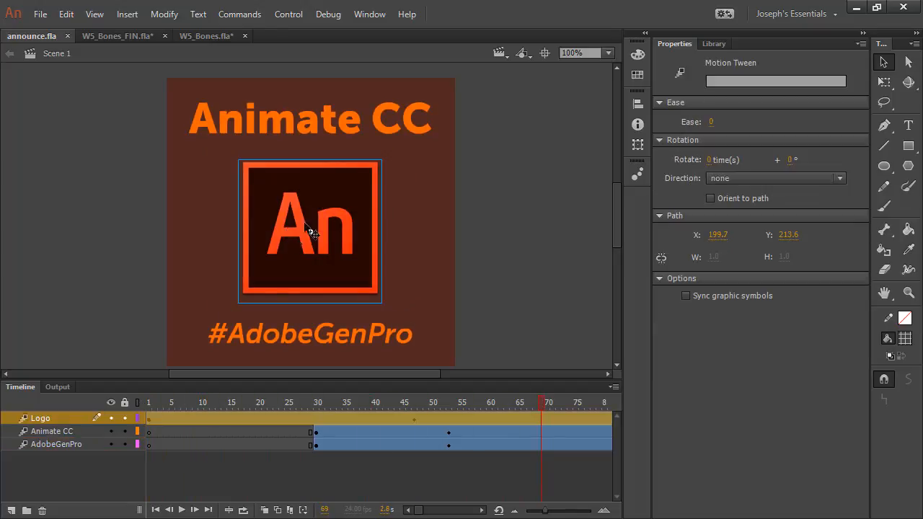
left_click(339, 229)
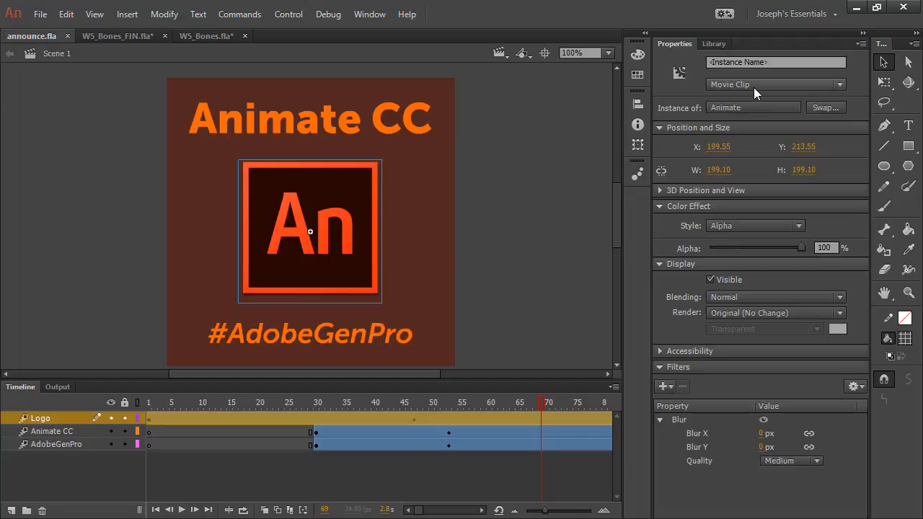
left_click(58, 431)
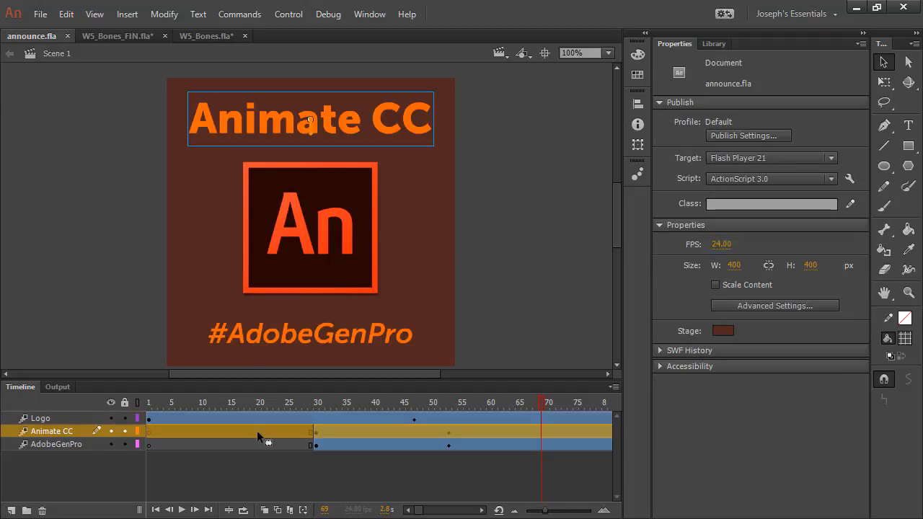
left_click(305, 121)
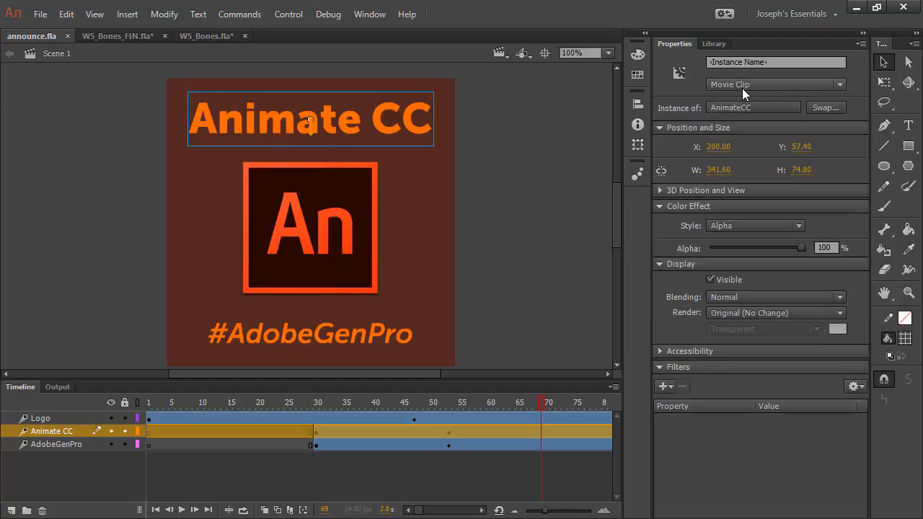
left_click(320, 335)
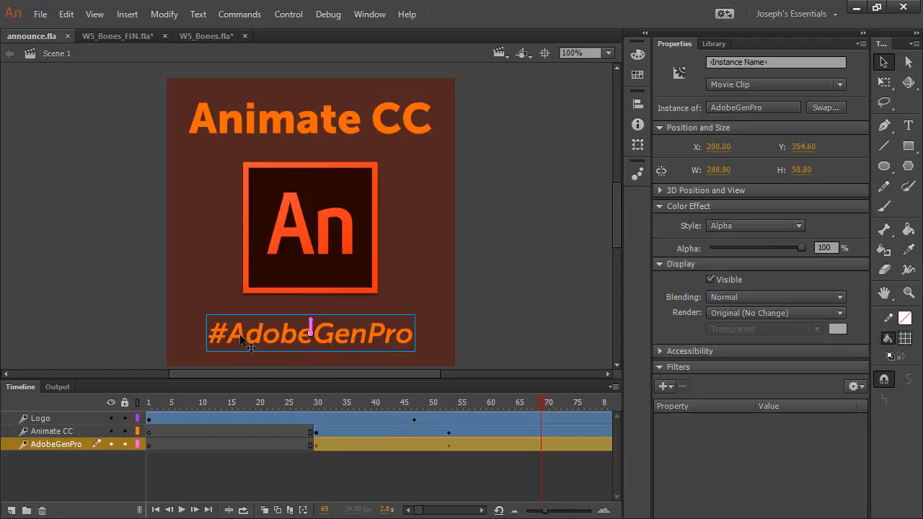
- Inspect the logo instance's size, alpha and blur settings at its frame 1 and frame 47 keyframes
left_click_drag(236, 399, 195, 399)
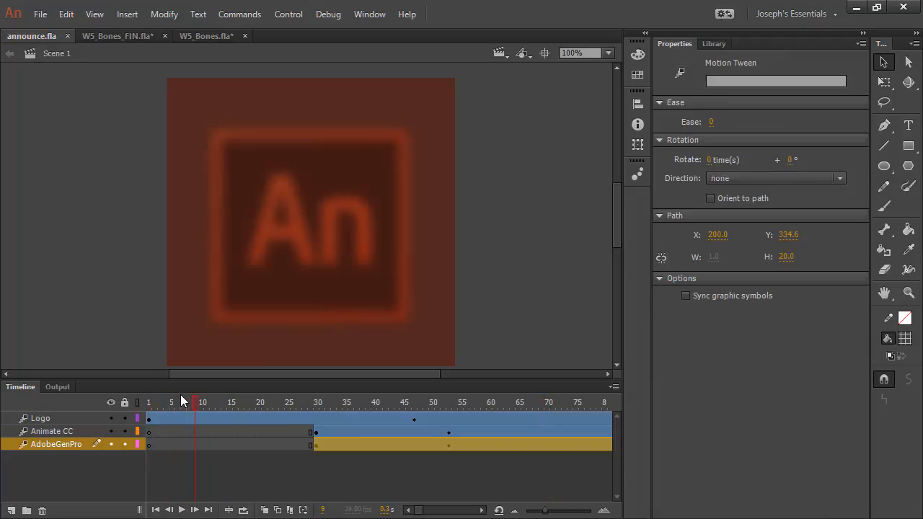
left_click(148, 404)
left_click(150, 419)
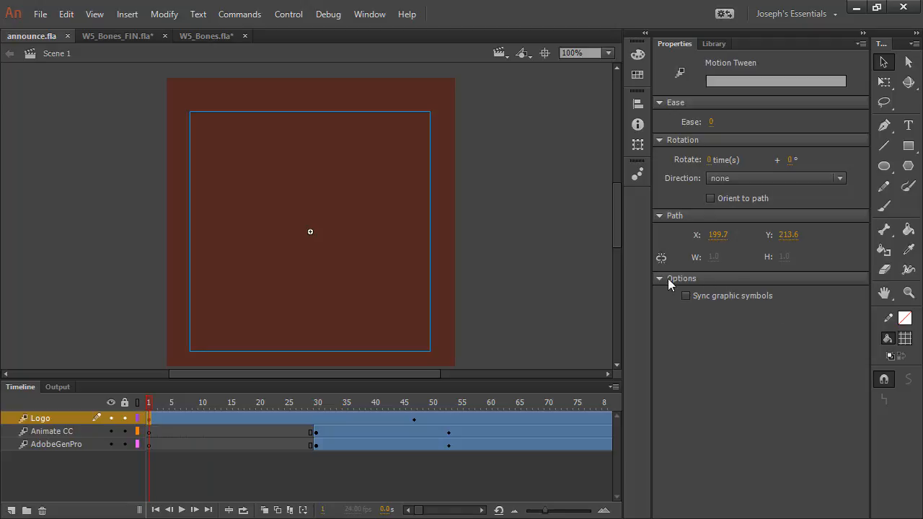
left_click(359, 230)
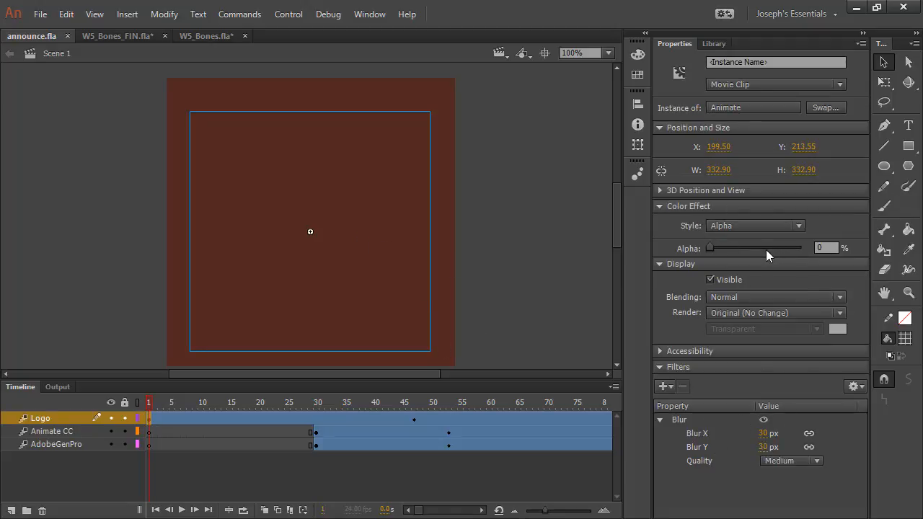
left_click_drag(152, 402, 413, 408)
left_click(414, 418)
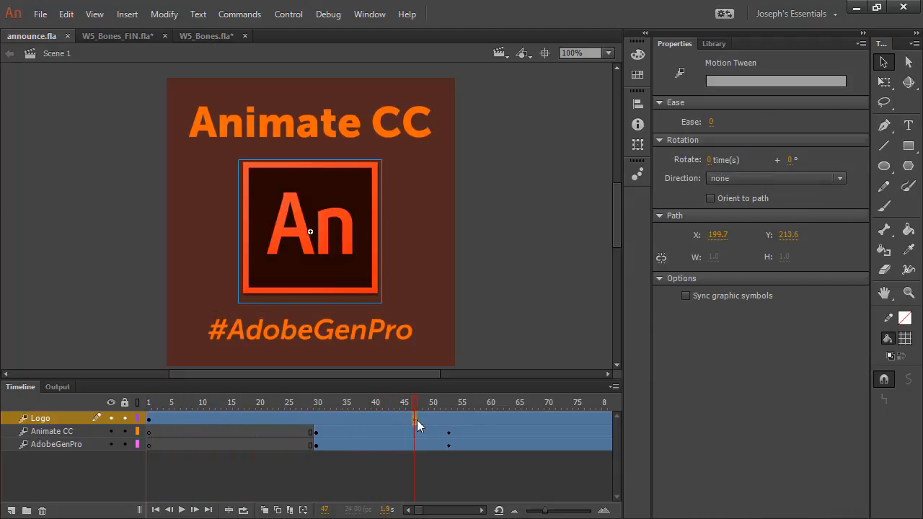
left_click(372, 281)
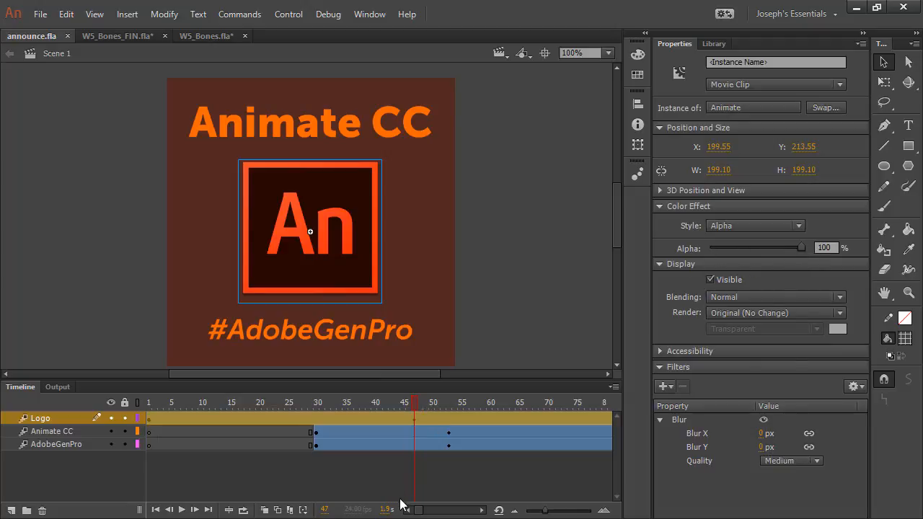
- Scrub ahead to frame 75, preview the text entrance from about frame 30, and return to frame 31
left_click_drag(418, 399, 488, 400)
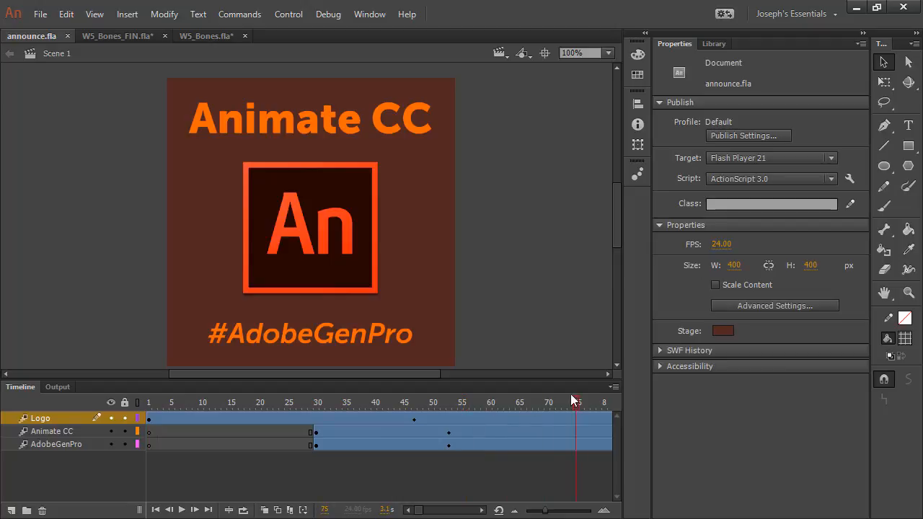
left_click_drag(575, 401, 316, 401)
key("Return")
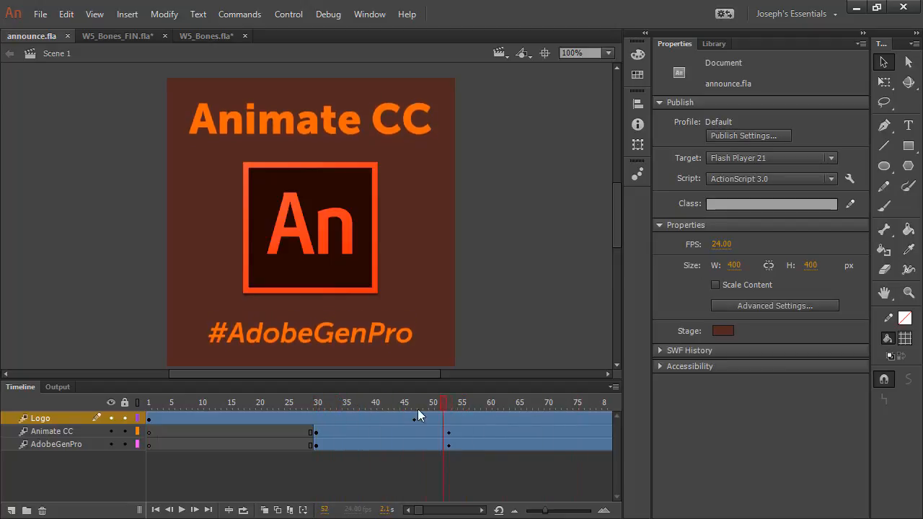
left_click_drag(417, 409, 320, 411)
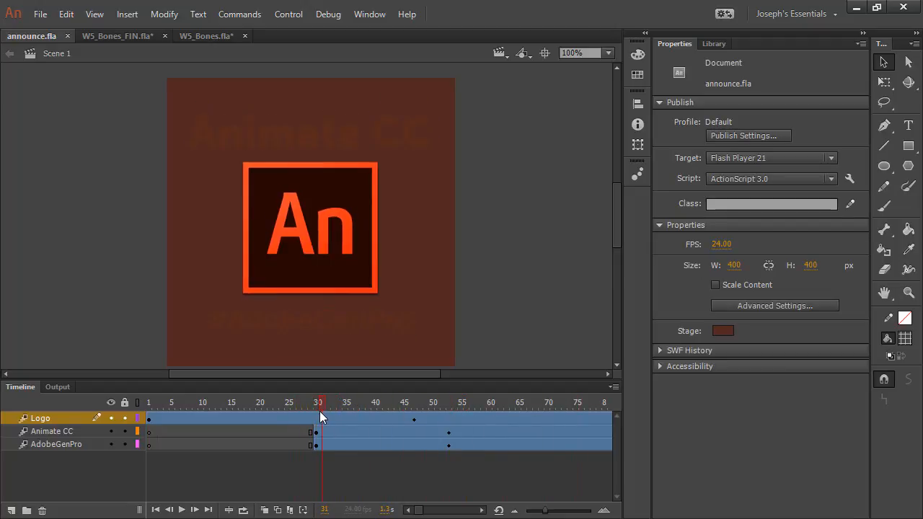
- Select the Logo layer's motion tween and scrub from frame 31 to 53 and back to 42, comparing its timing with the text layers
left_click(319, 412)
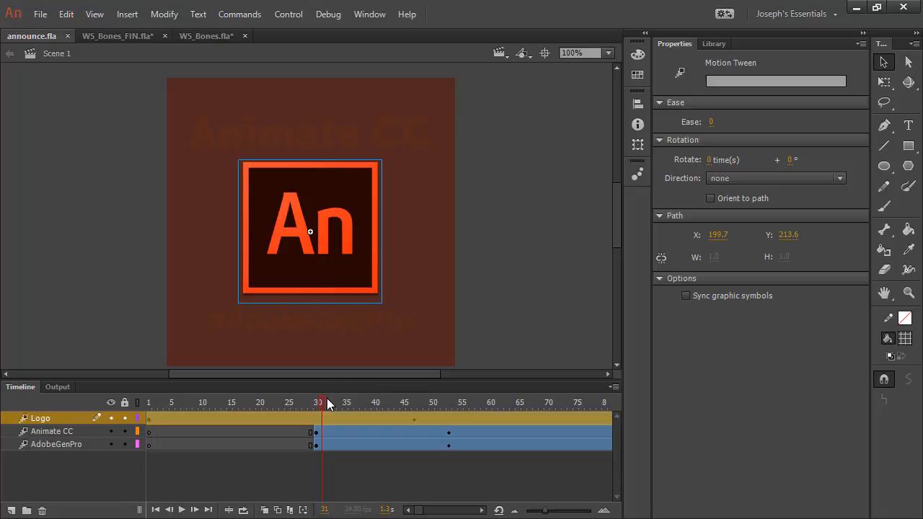
left_click_drag(322, 400, 444, 410)
left_click(469, 418)
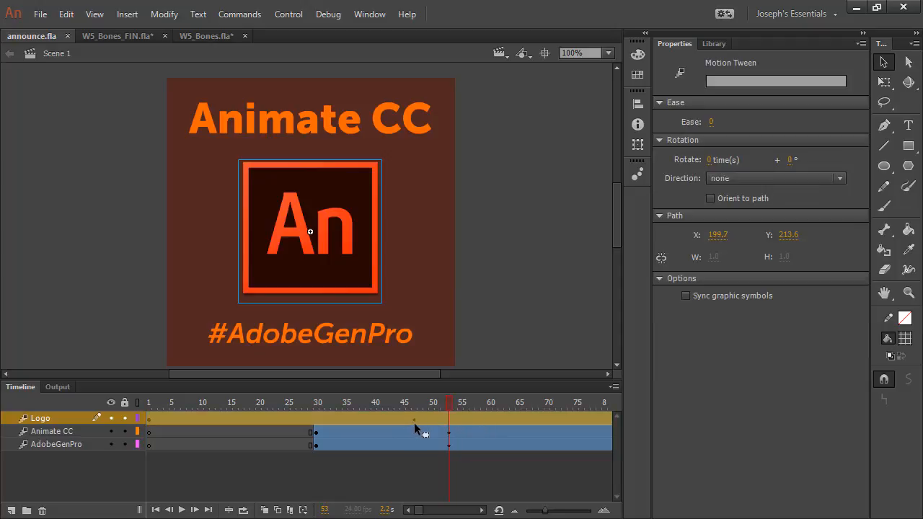
left_click_drag(447, 403, 389, 398)
left_click(229, 415)
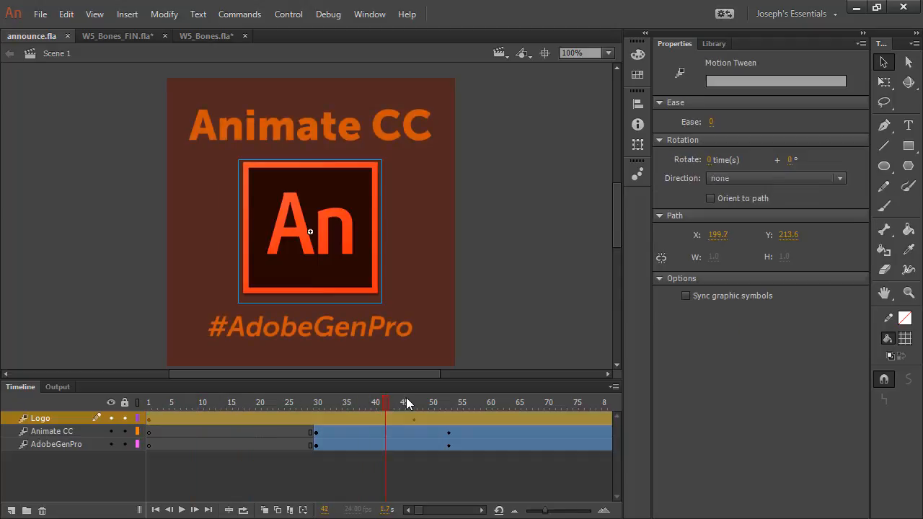